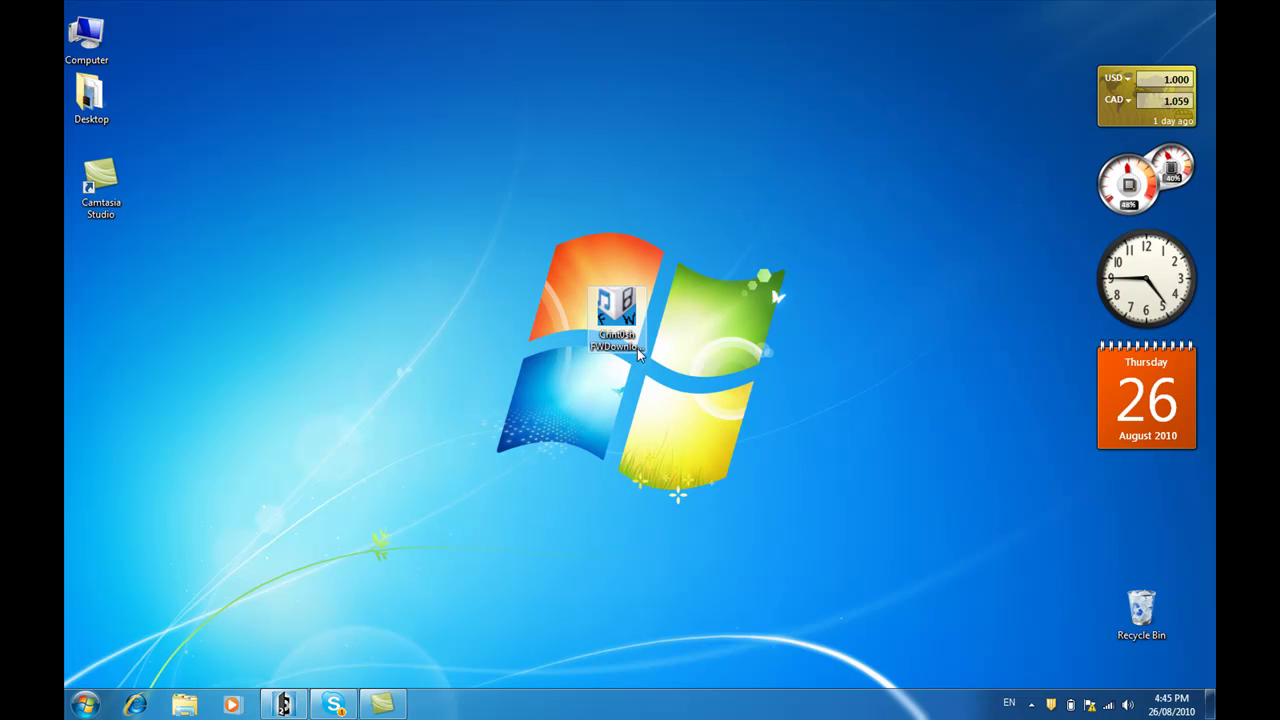
Step: Select the FWDownloader shortcut on the desktop, then clear the selection
click(639, 354)
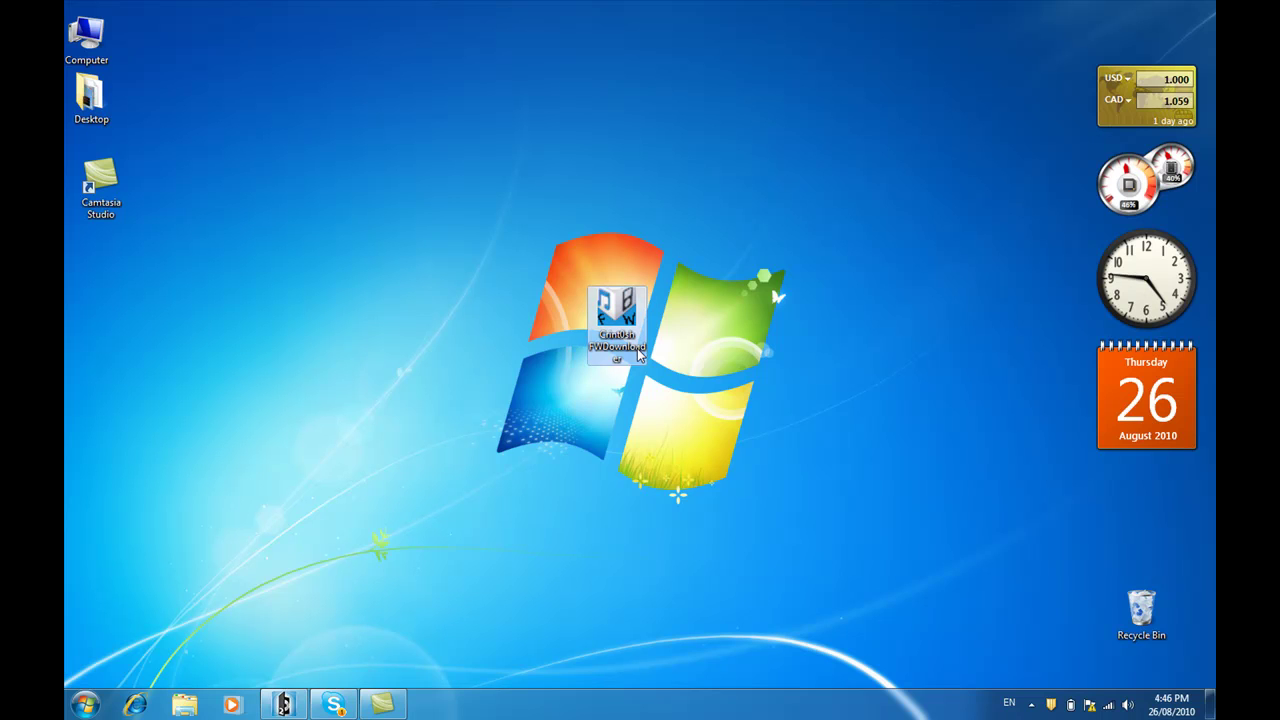
click(638, 433)
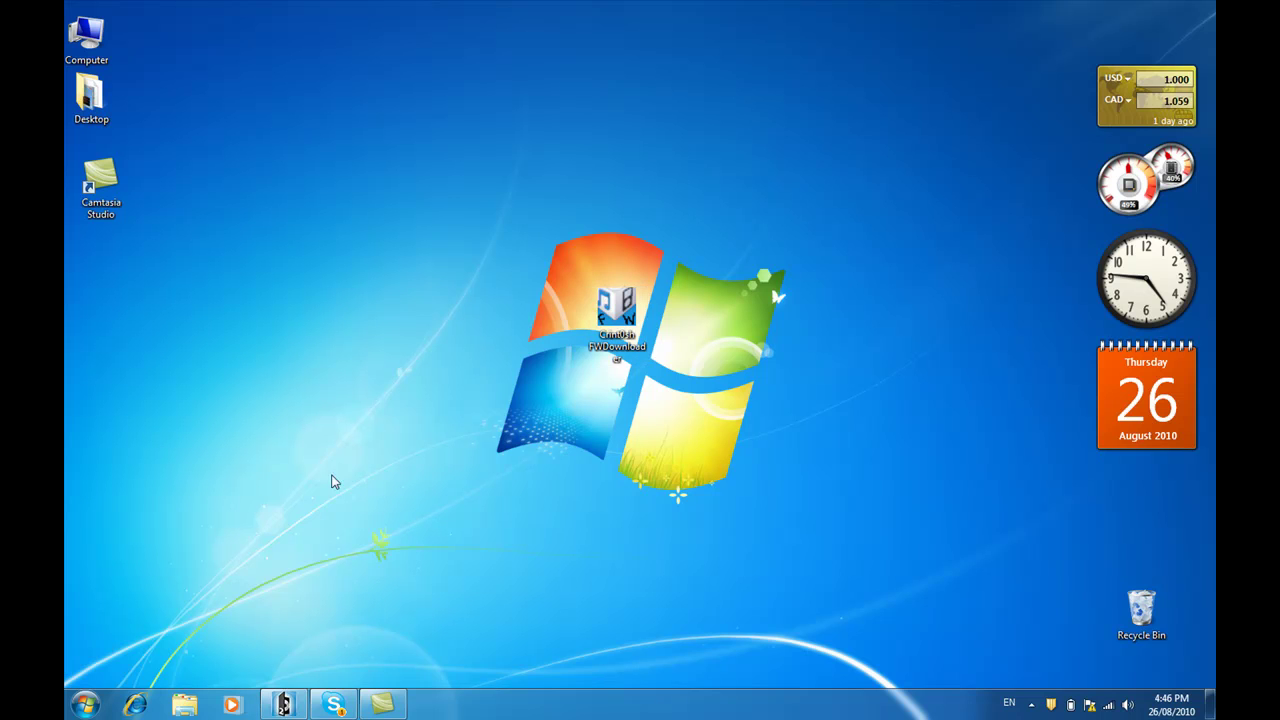
Step: Launch Internet Explorer, go to crint0sh.tk and scroll down to the Version 2.0 download link
click(135, 705)
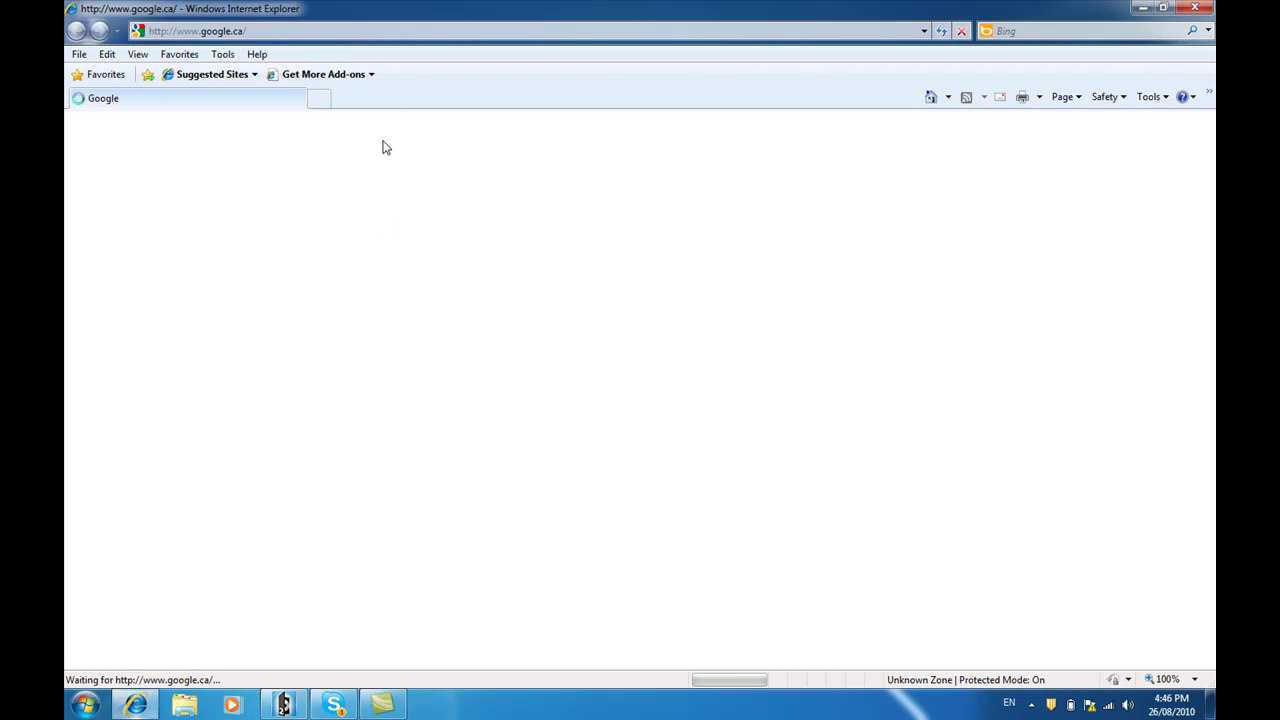
click(329, 31)
text(crint)
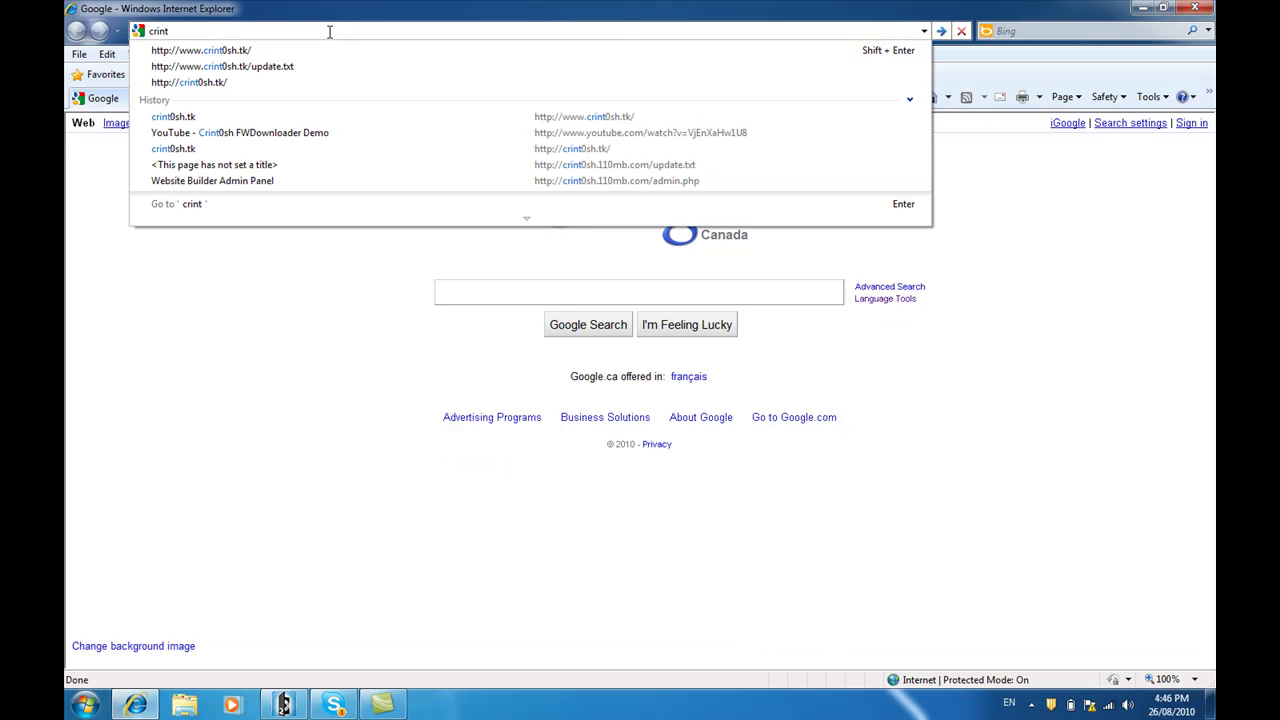
text(0sh.tk)
key(Return)
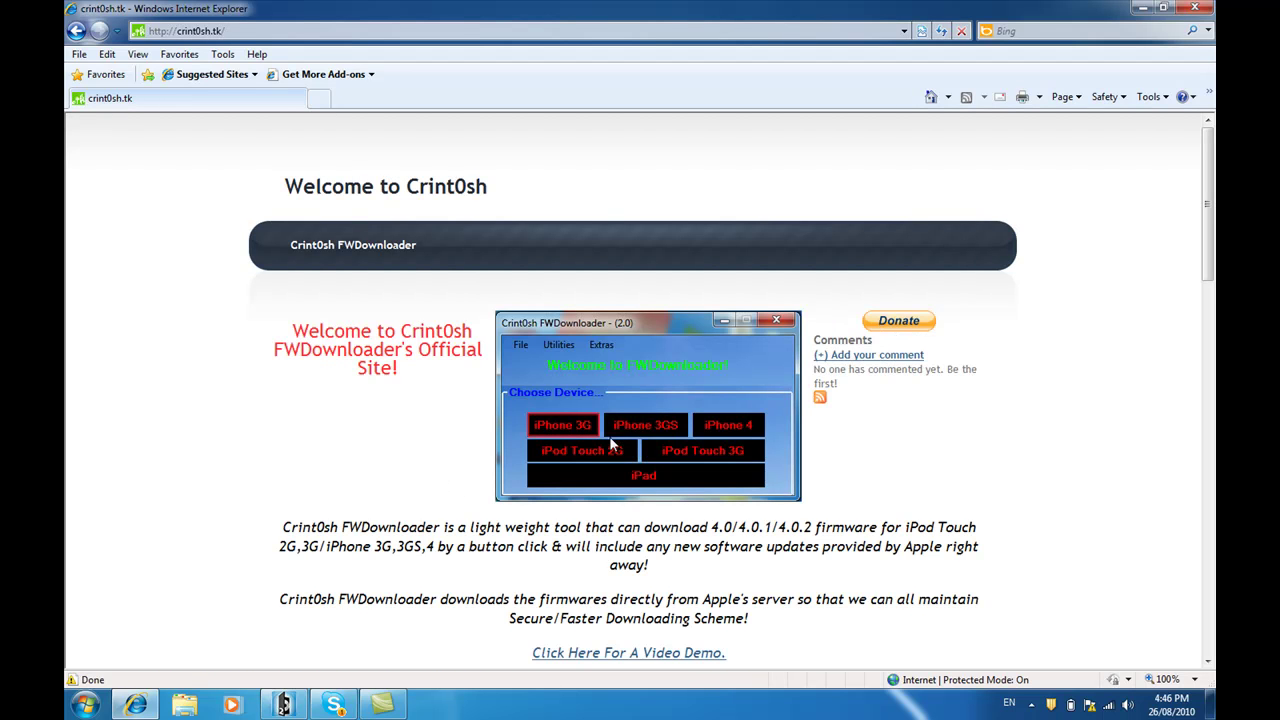
scroll(396, 432, down, 1)
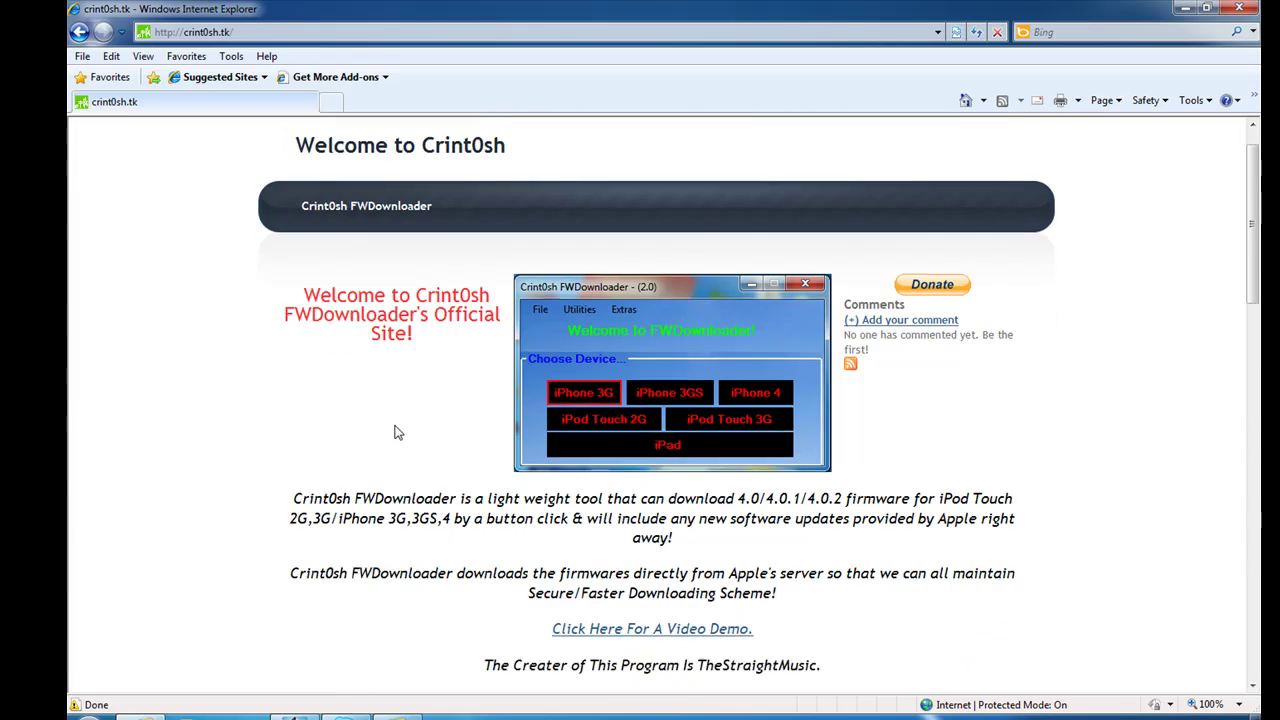
scroll(396, 432, down, 3)
scroll(396, 432, down, 5)
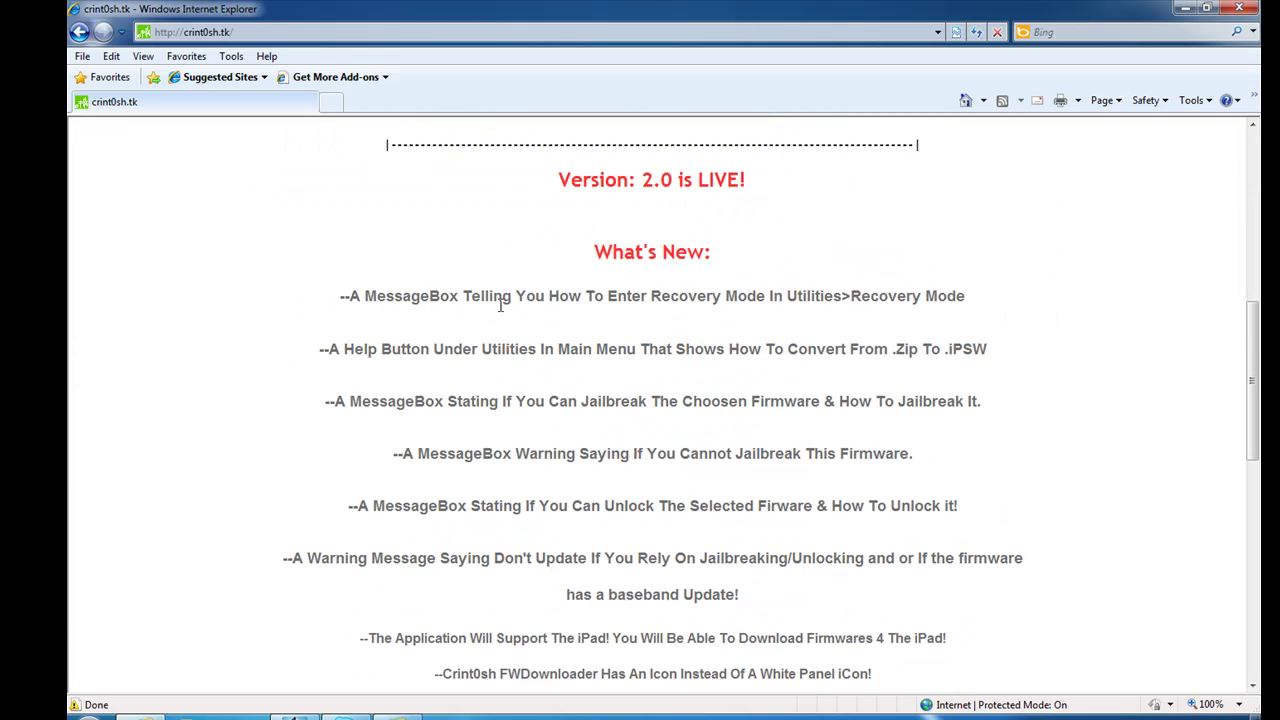
scroll(500, 305, down, 9)
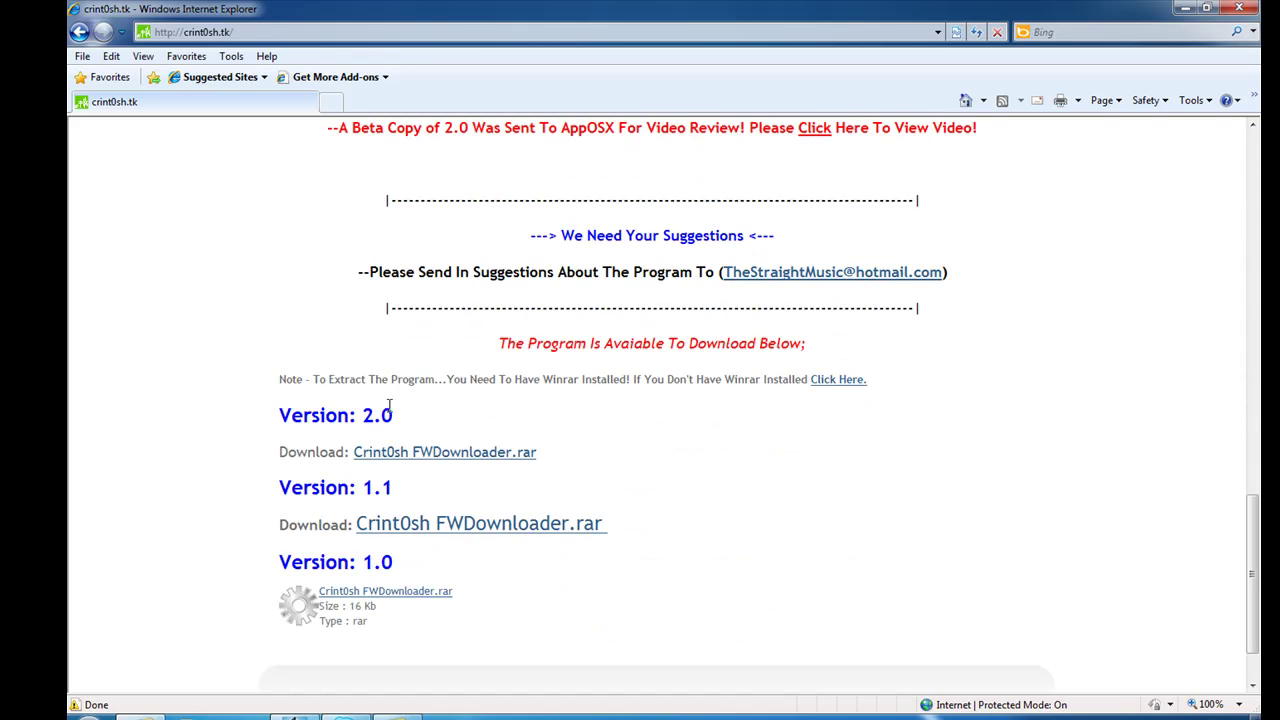
Step: Download the Version 2.0 Crint0sh_FWDownloader.exe from MediaFire and save it to the desktop
click(412, 451)
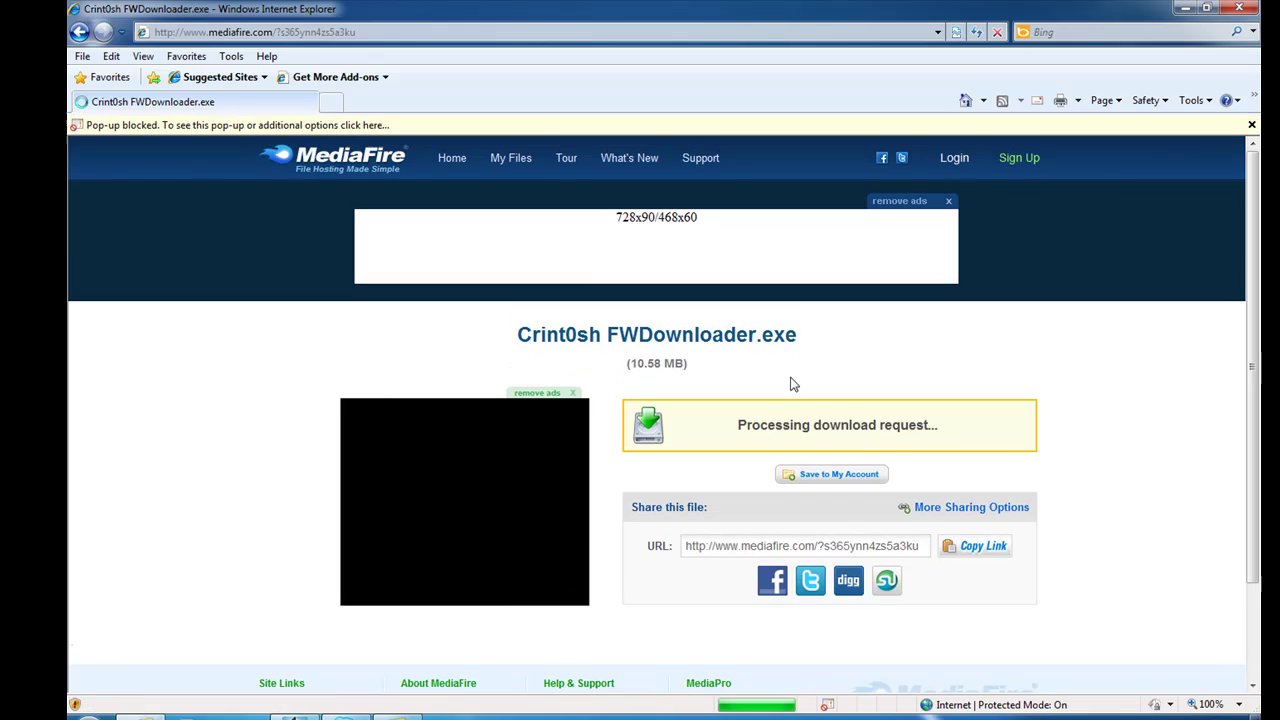
click(821, 428)
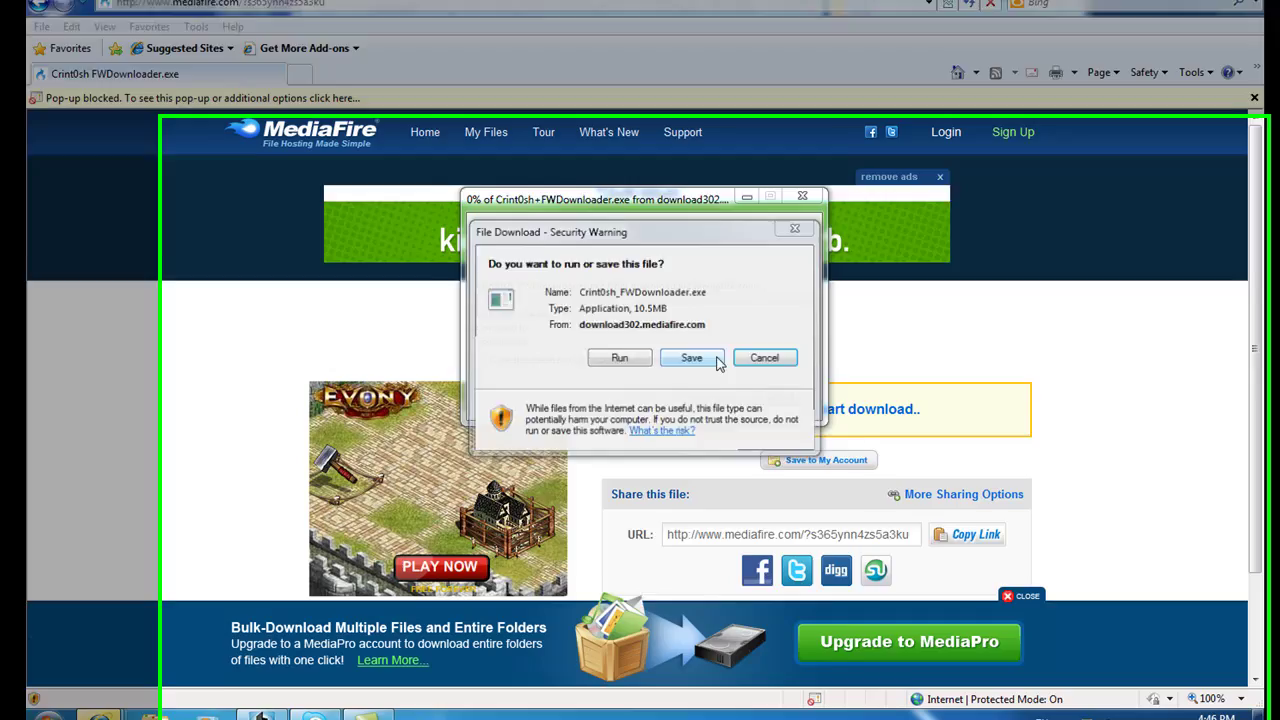
click(725, 374)
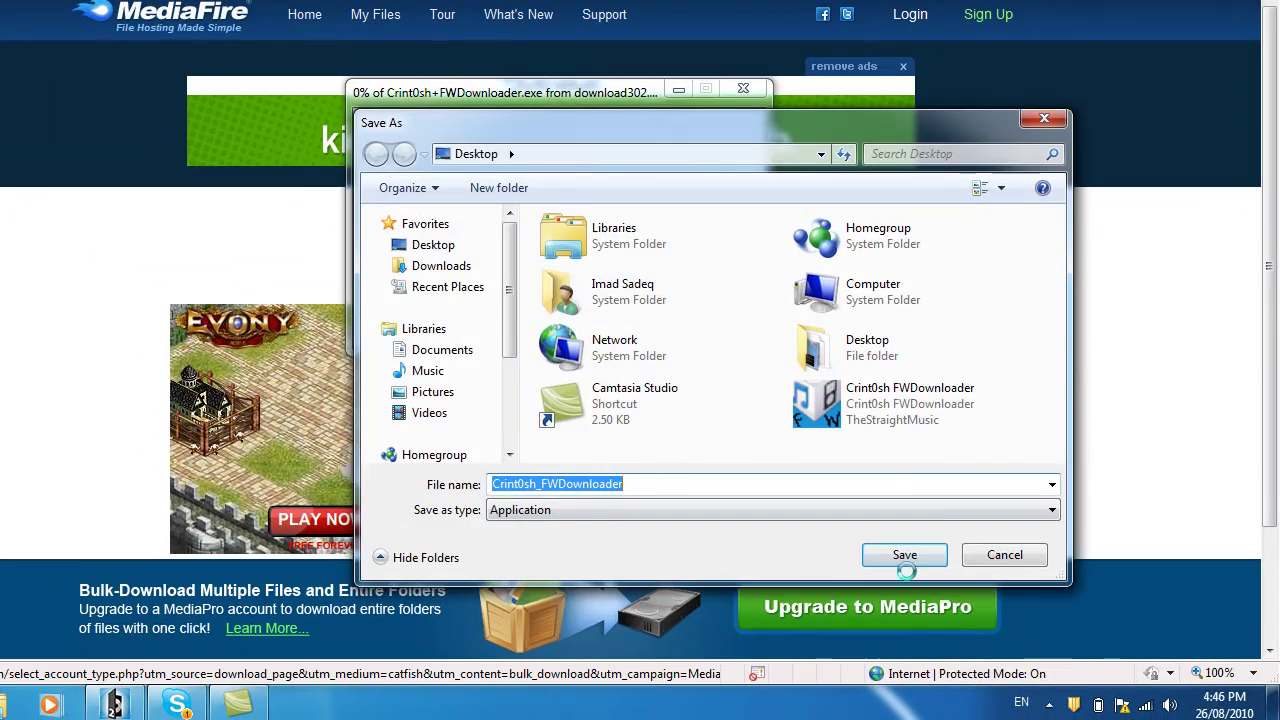
click(906, 557)
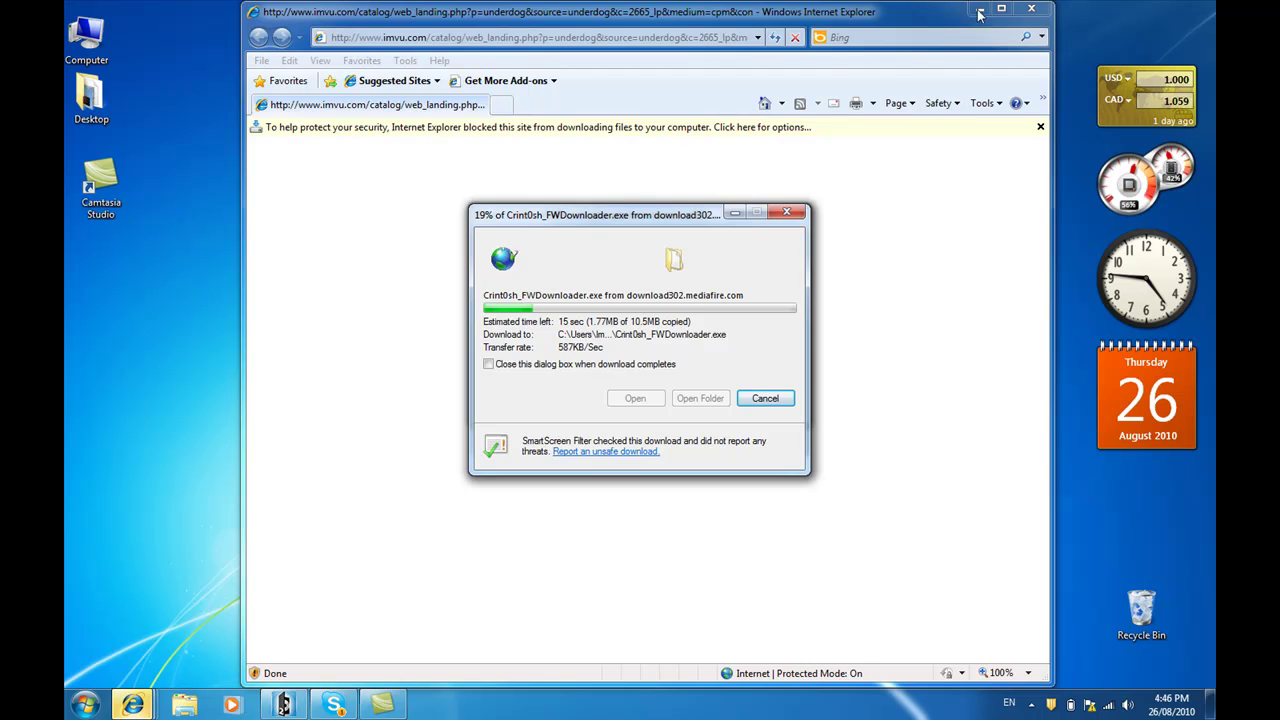
Step: Minimize the browser and cancel the stalled duplicate download prompt
click(980, 10)
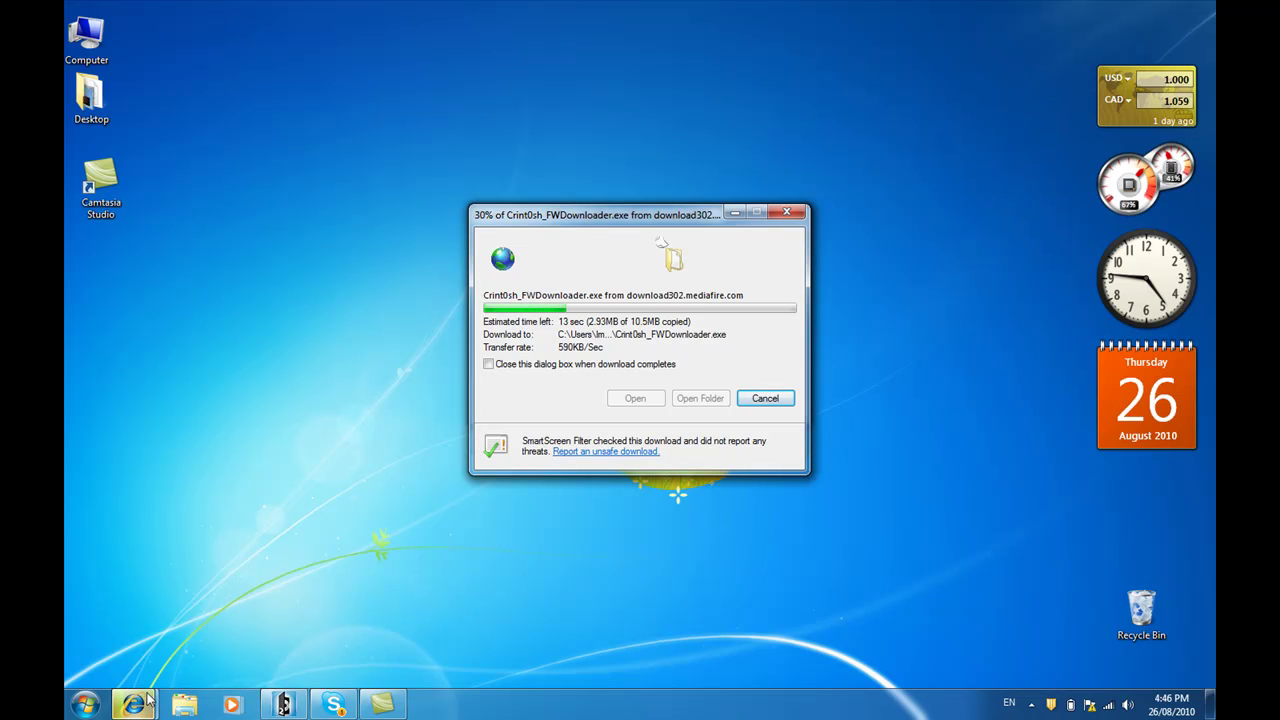
mouse_move(148, 697)
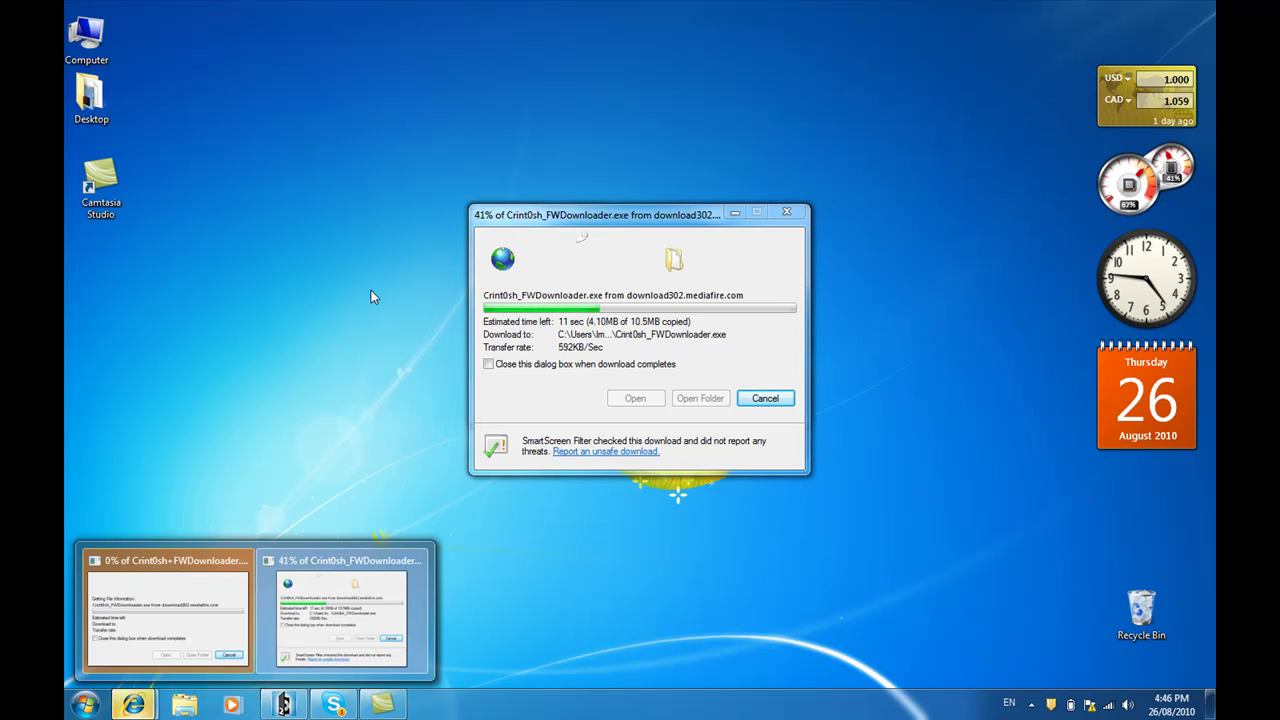
click(153, 640)
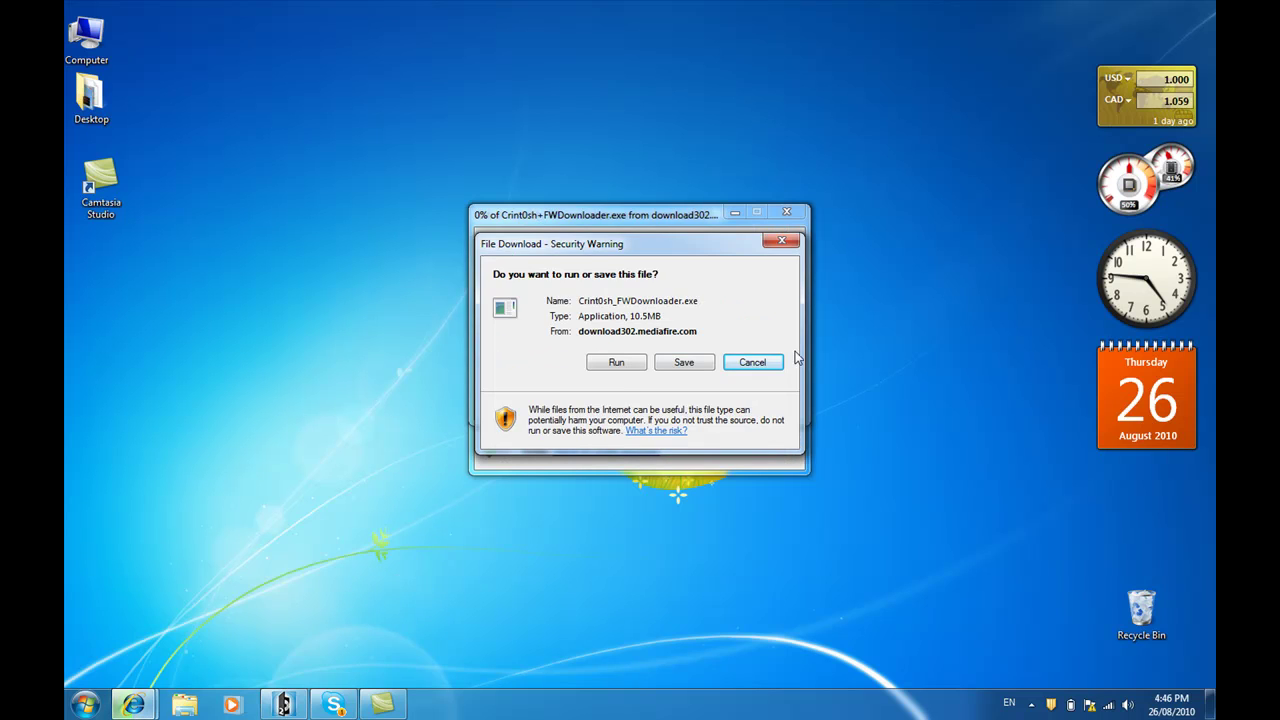
click(752, 362)
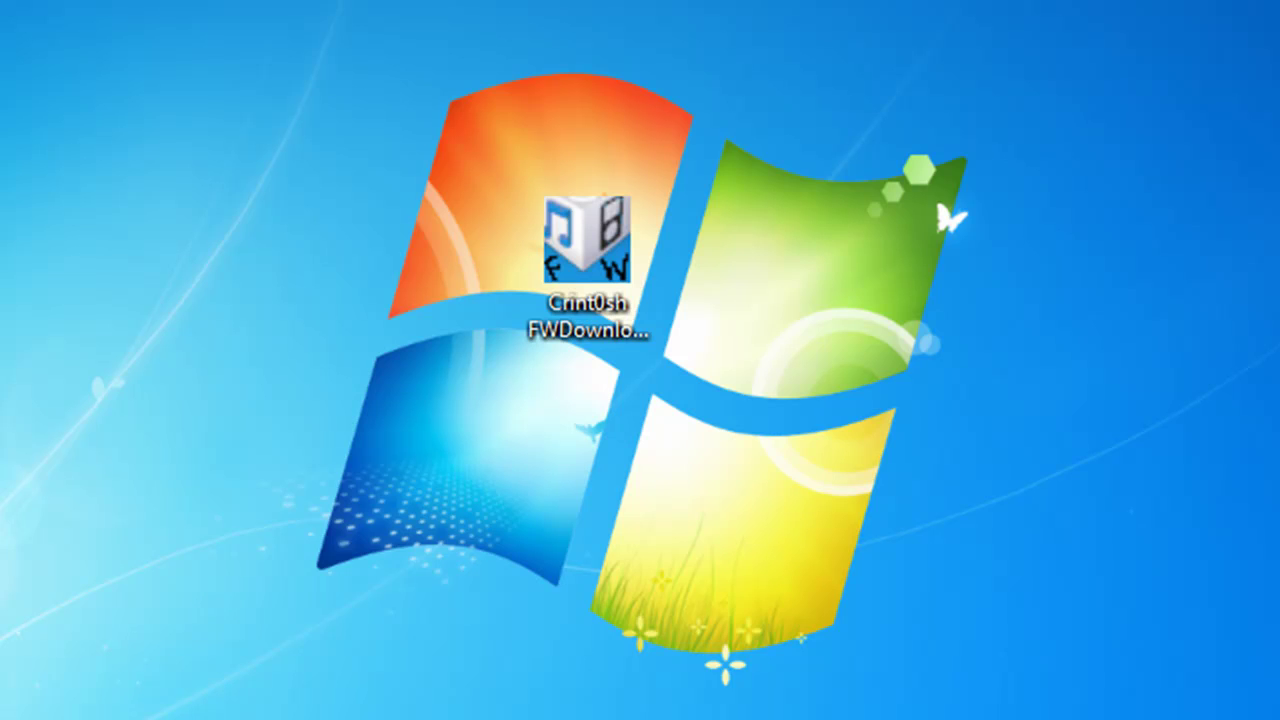
Step: Move the downloaded FWDownloader icon to the desktop centre and run it despite the security warning
click(378, 245)
click(602, 268)
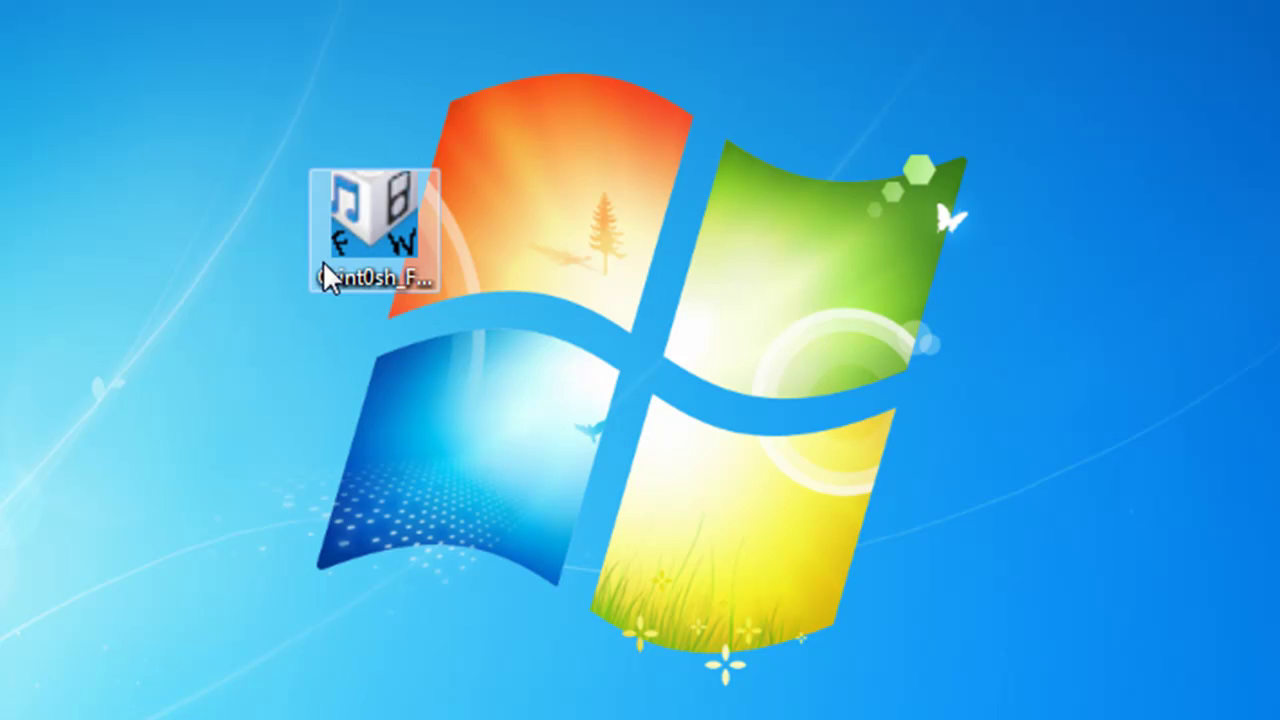
drag(323, 261, 478, 266)
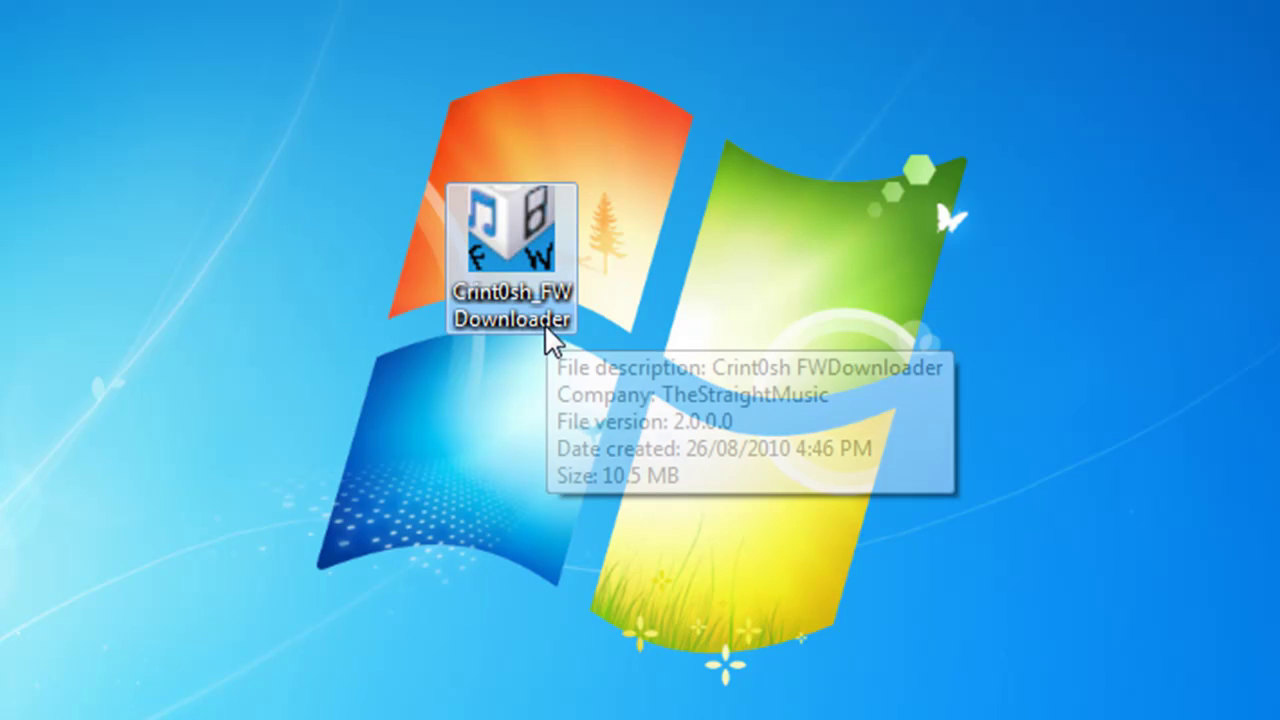
mouse_move(503, 268)
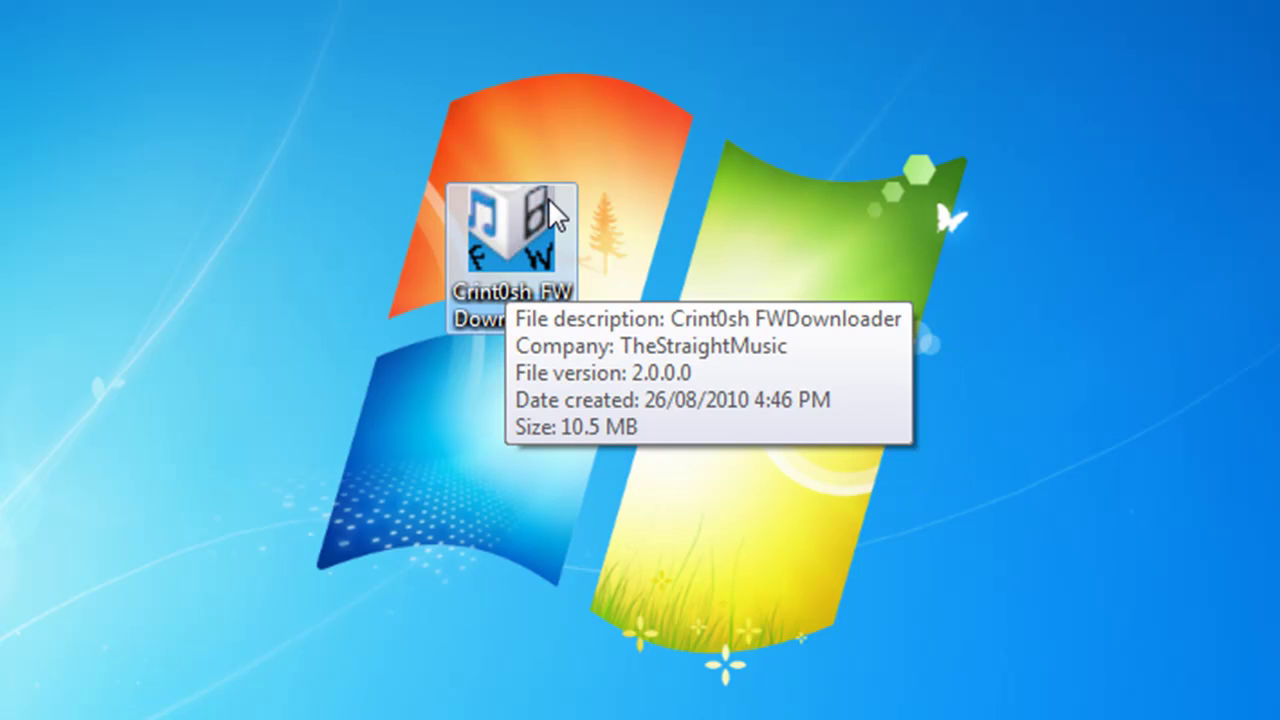
double_click(548, 199)
click(763, 372)
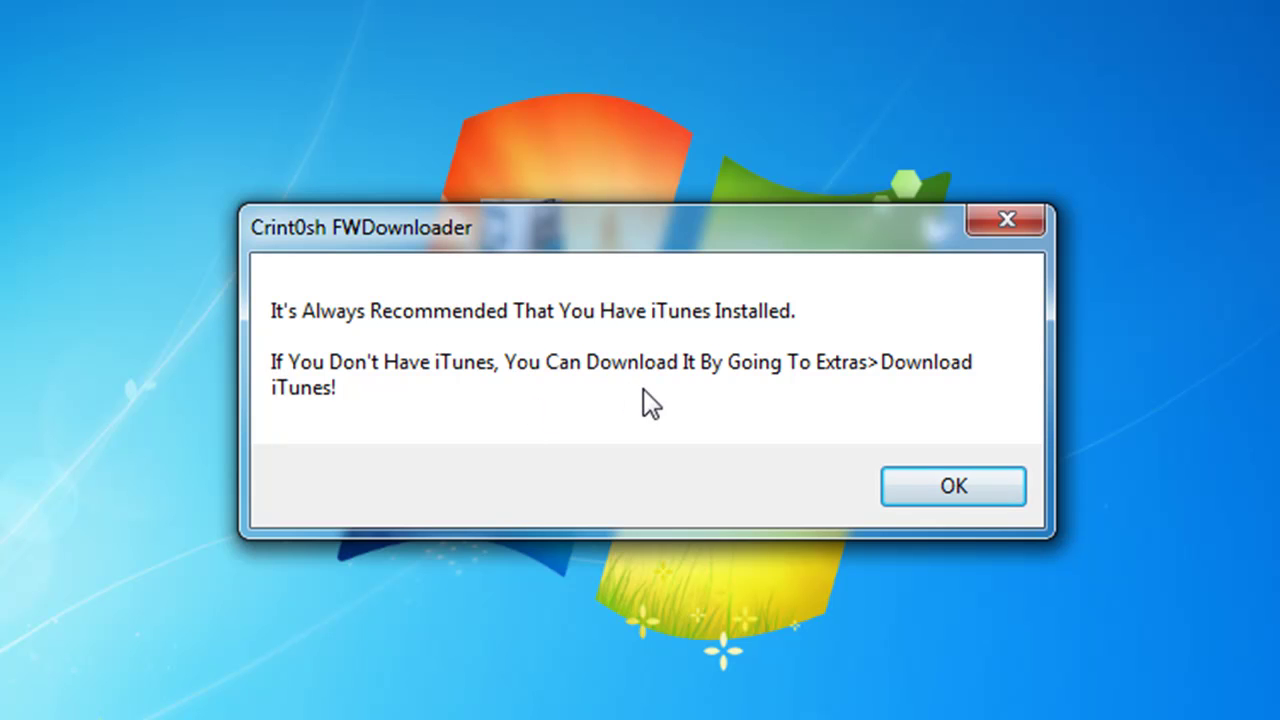
Step: Dismiss the iTunes notice, then use Extras > Download iTunes to start downloading iTunes 9.2.1
click(960, 495)
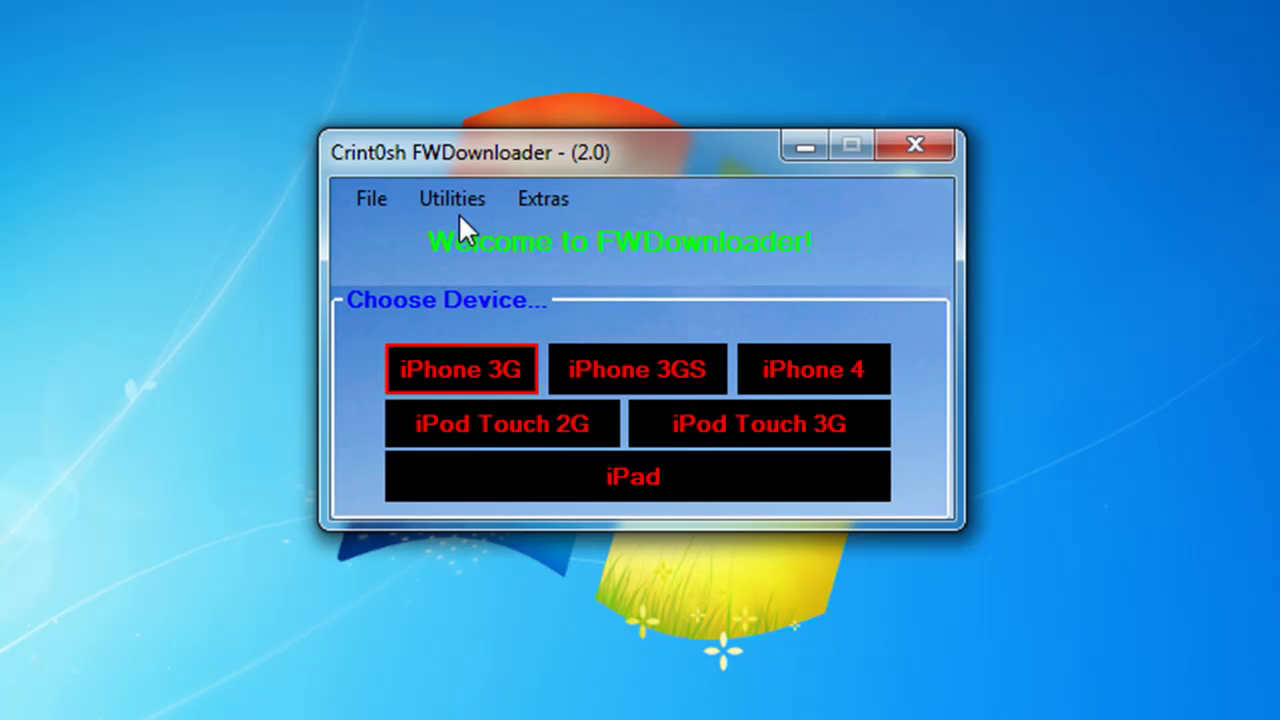
click(533, 202)
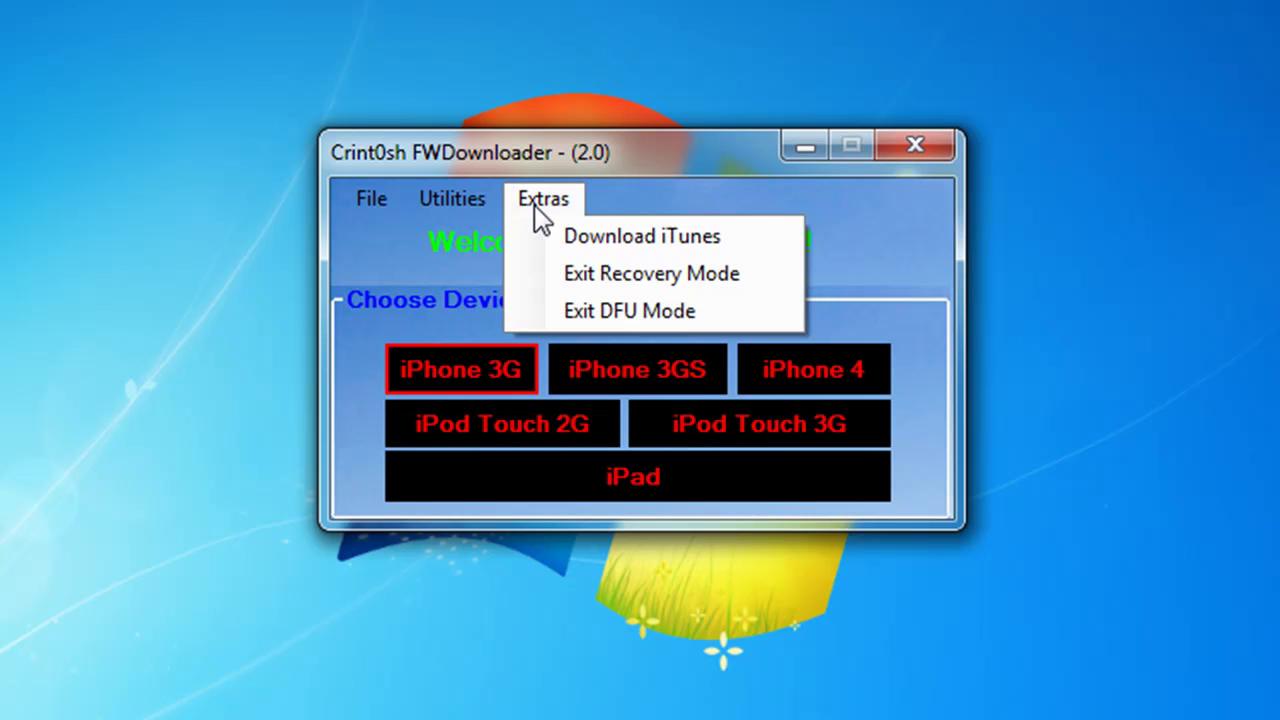
click(590, 240)
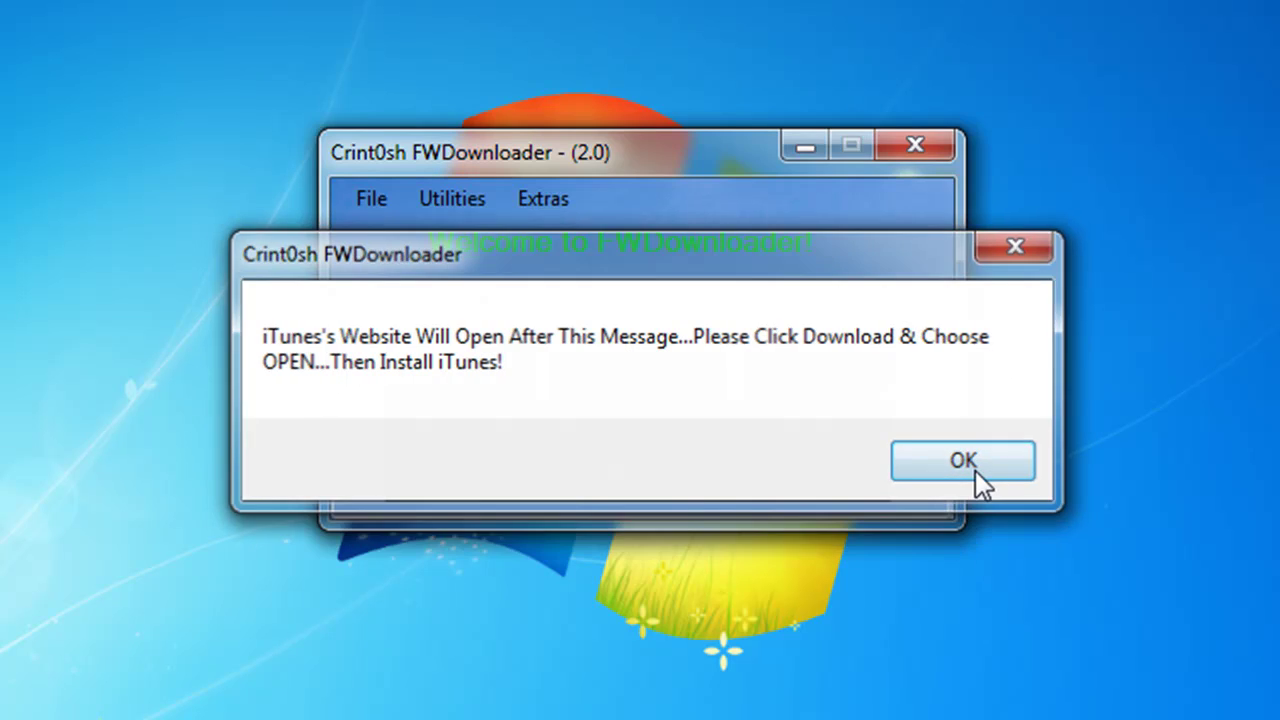
click(975, 470)
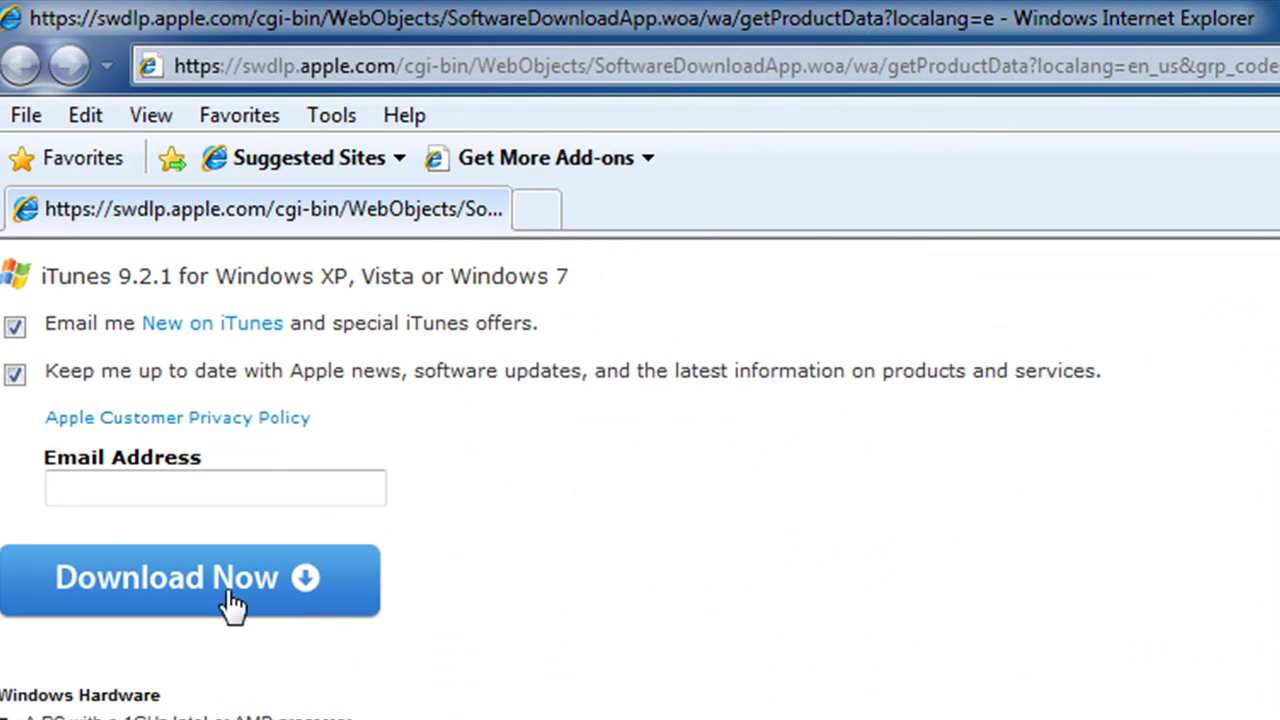
click(230, 592)
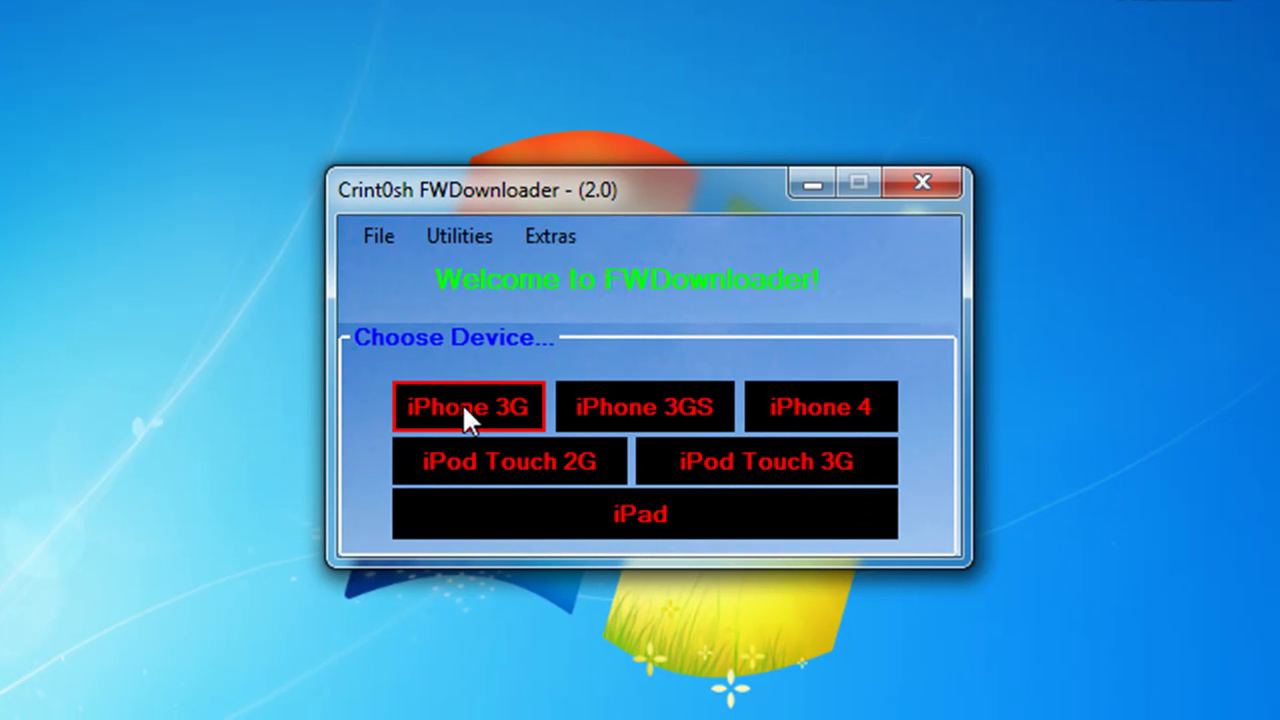
Step: Pick iPhone 3G and save the 305MB iOS 4.0.2 restore file to the desktop
click(464, 408)
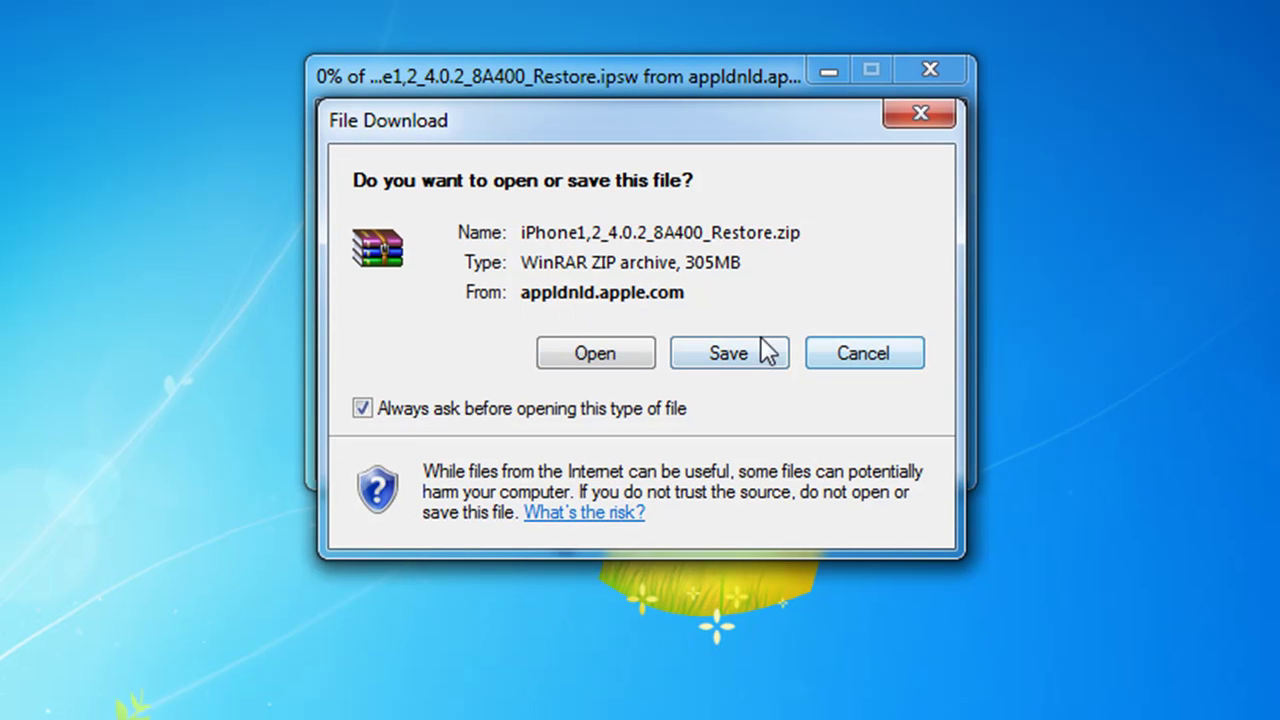
click(758, 352)
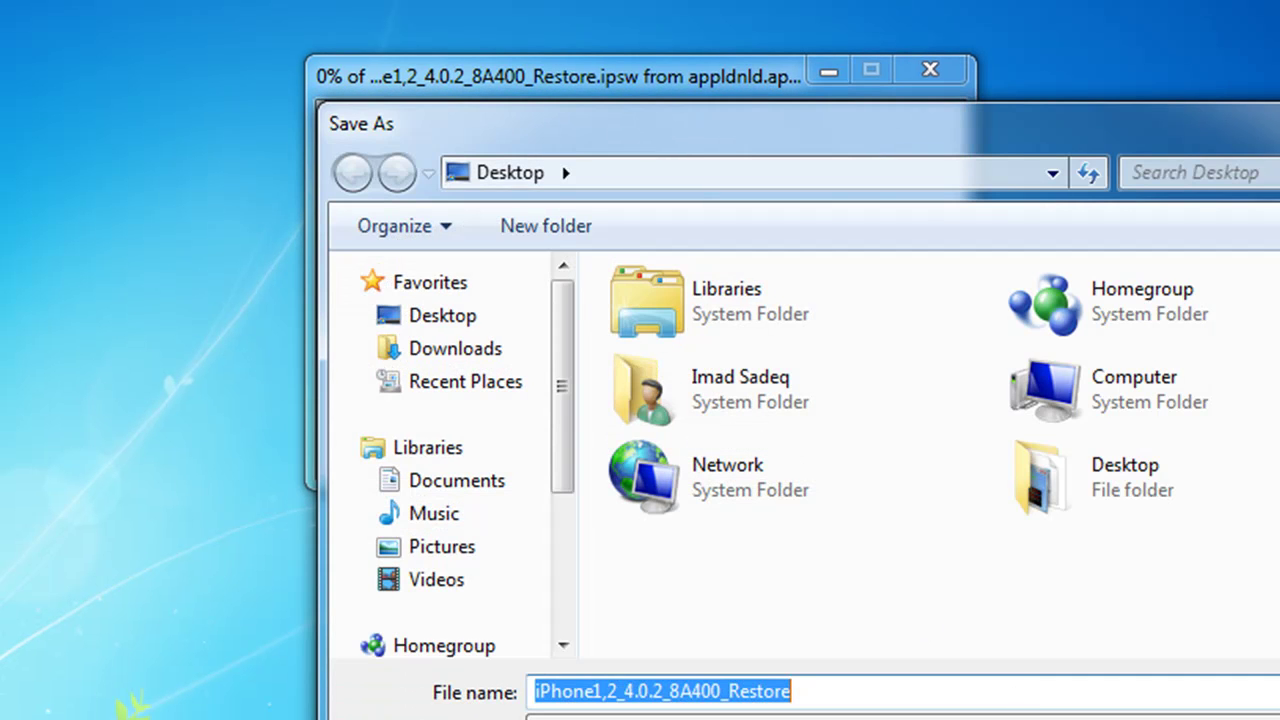
key(Return)
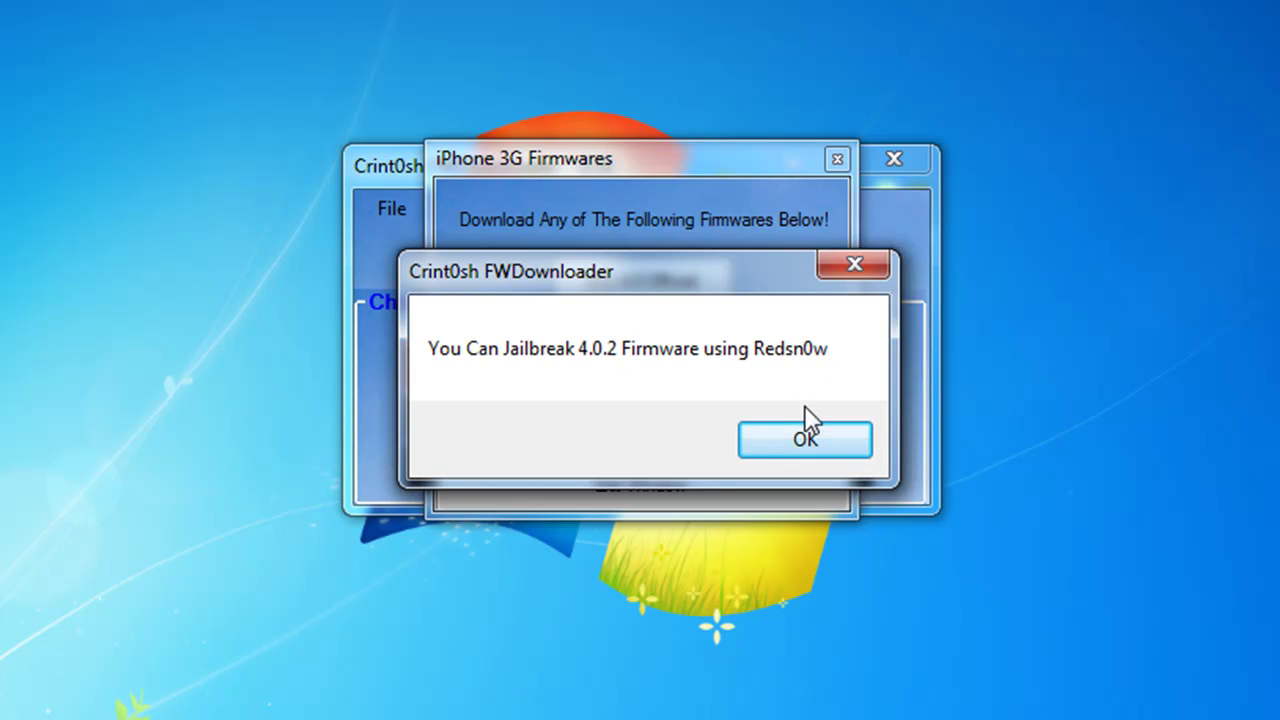
Step: Dismiss the 4.0.2 Redsn0w notice and accept the jailbreak instructions to reach the redsn0w page
click(794, 450)
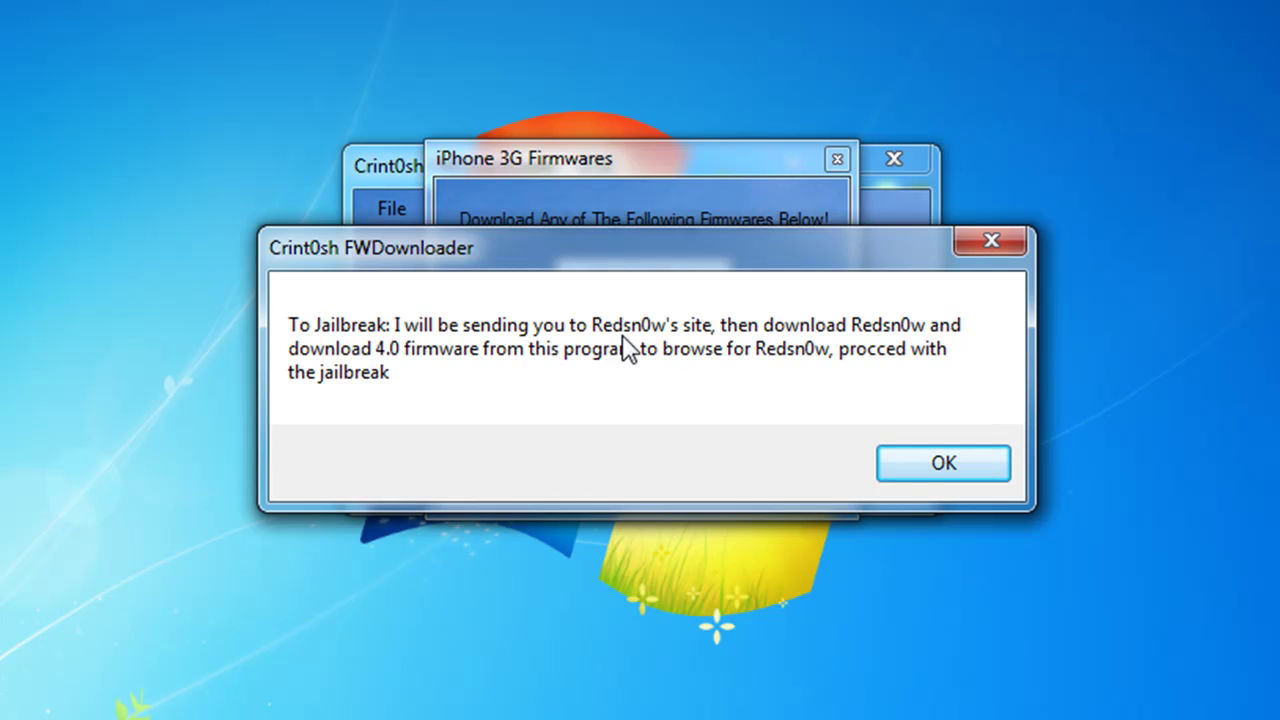
click(940, 468)
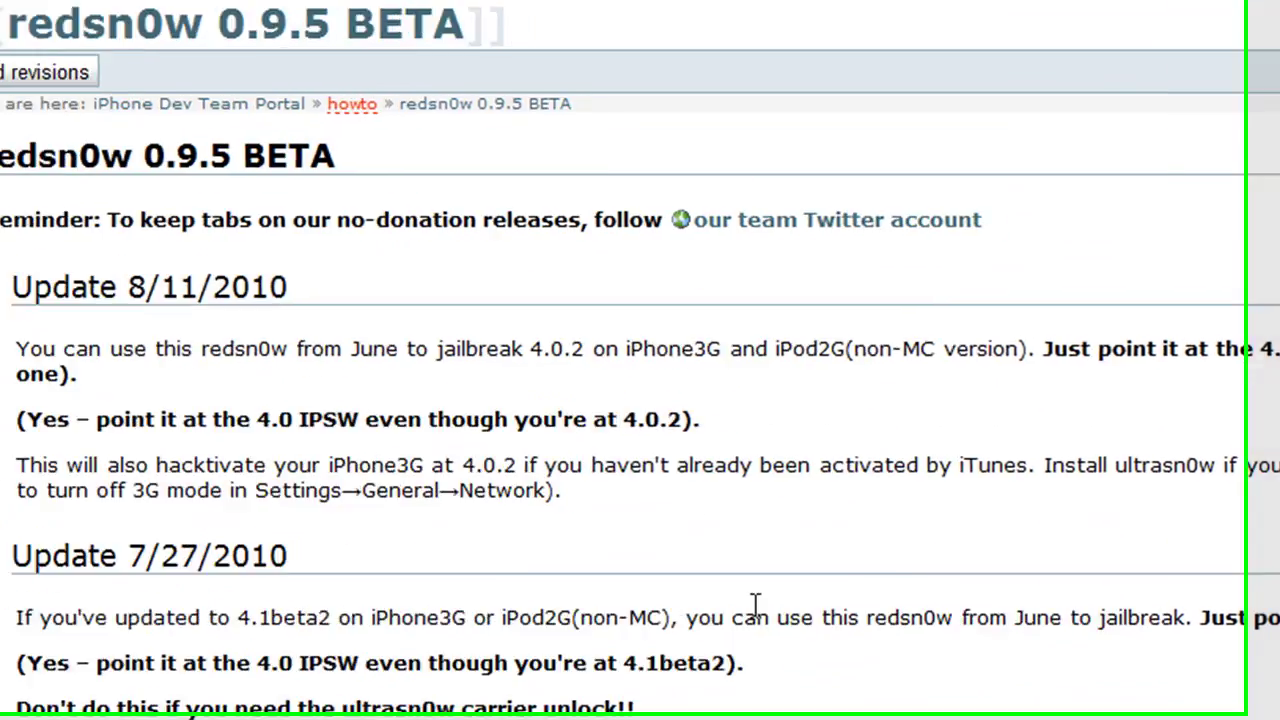
Step: Save redsn0w_win_0.9.5b5-5.zip from the redsn0w 0.9.5 BETA page to the Desktop
scroll(347, 520, down, 10)
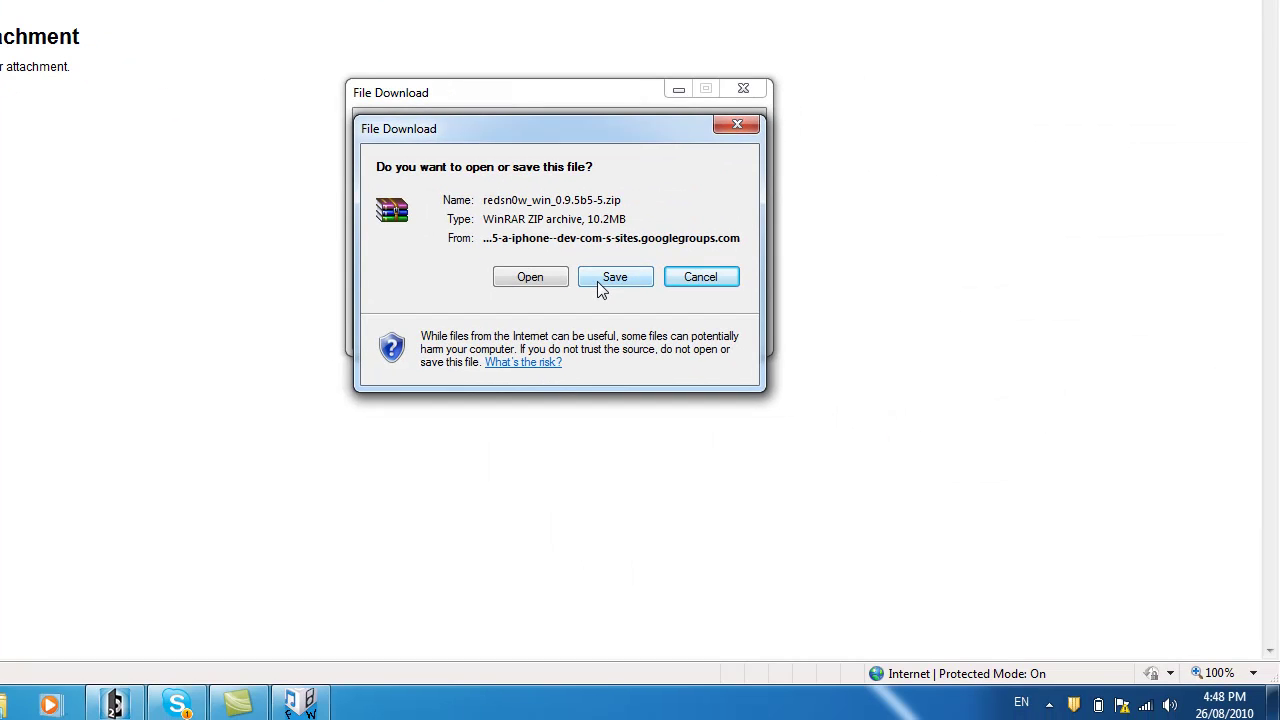
click(600, 288)
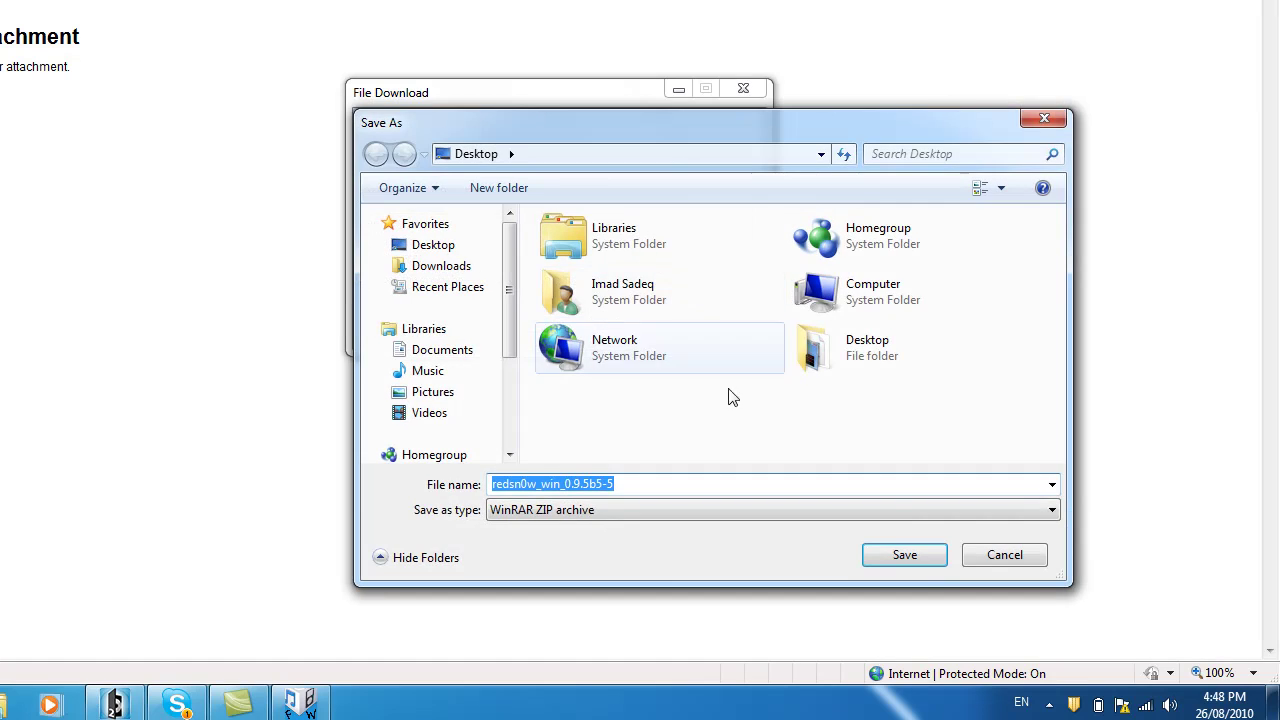
click(920, 554)
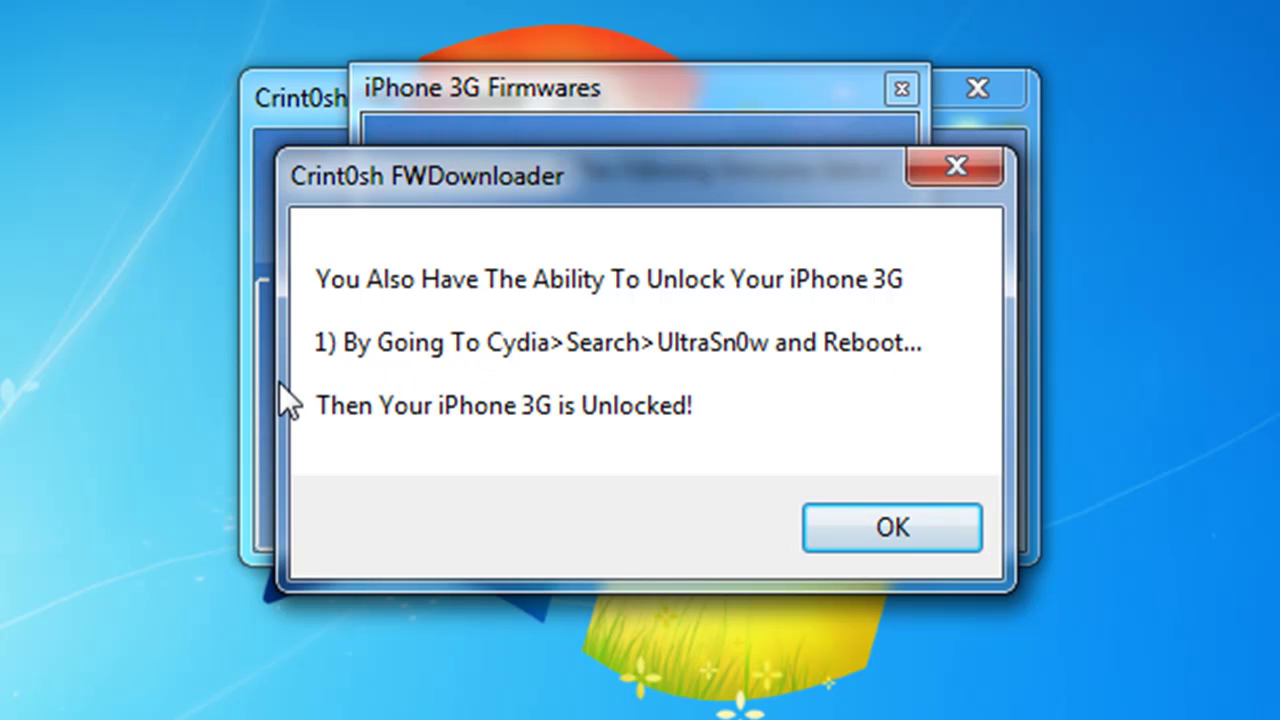
Step: Dismiss the unlock message and save the iOS 4.0 Official iPhone 3G restore zip
click(912, 513)
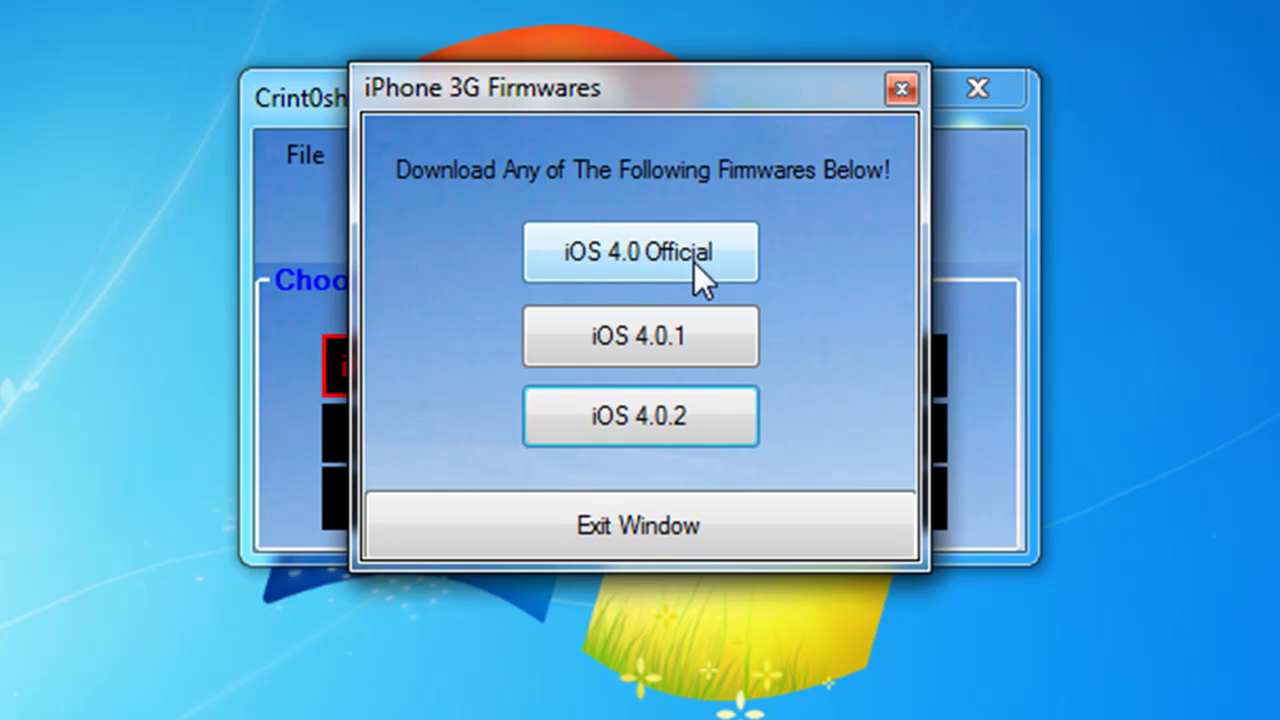
click(693, 263)
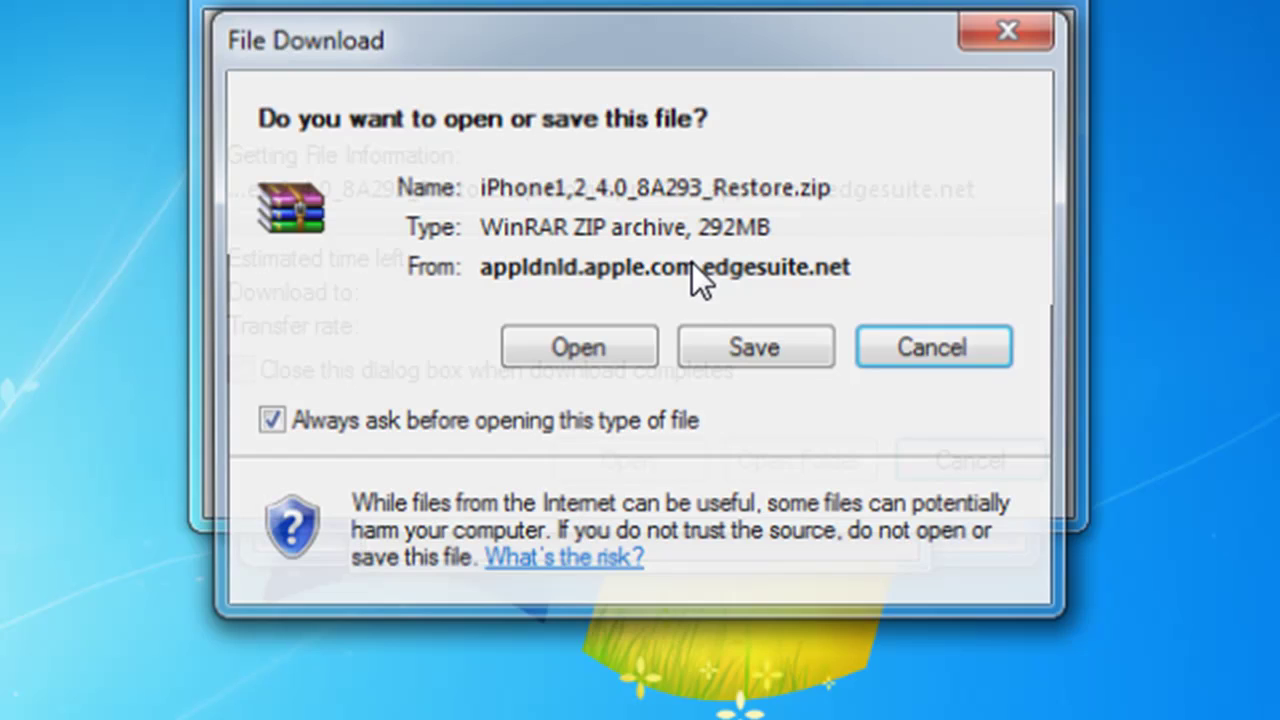
click(736, 358)
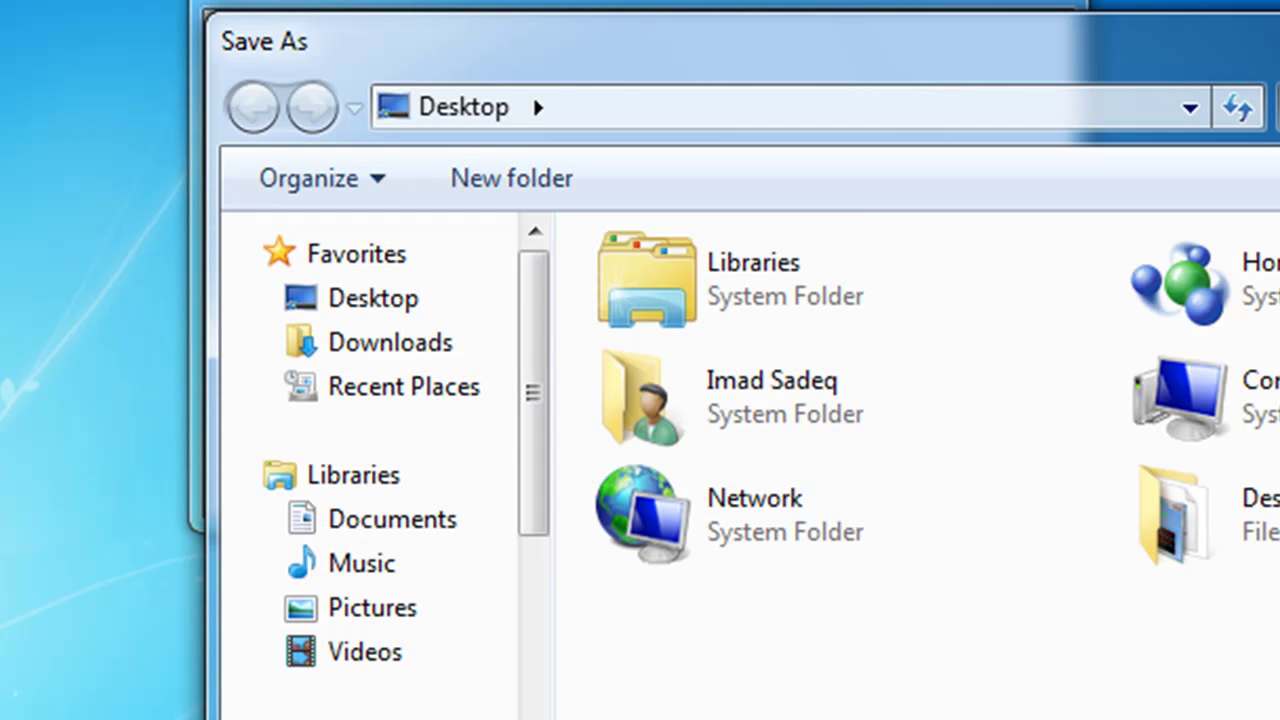
key(Return)
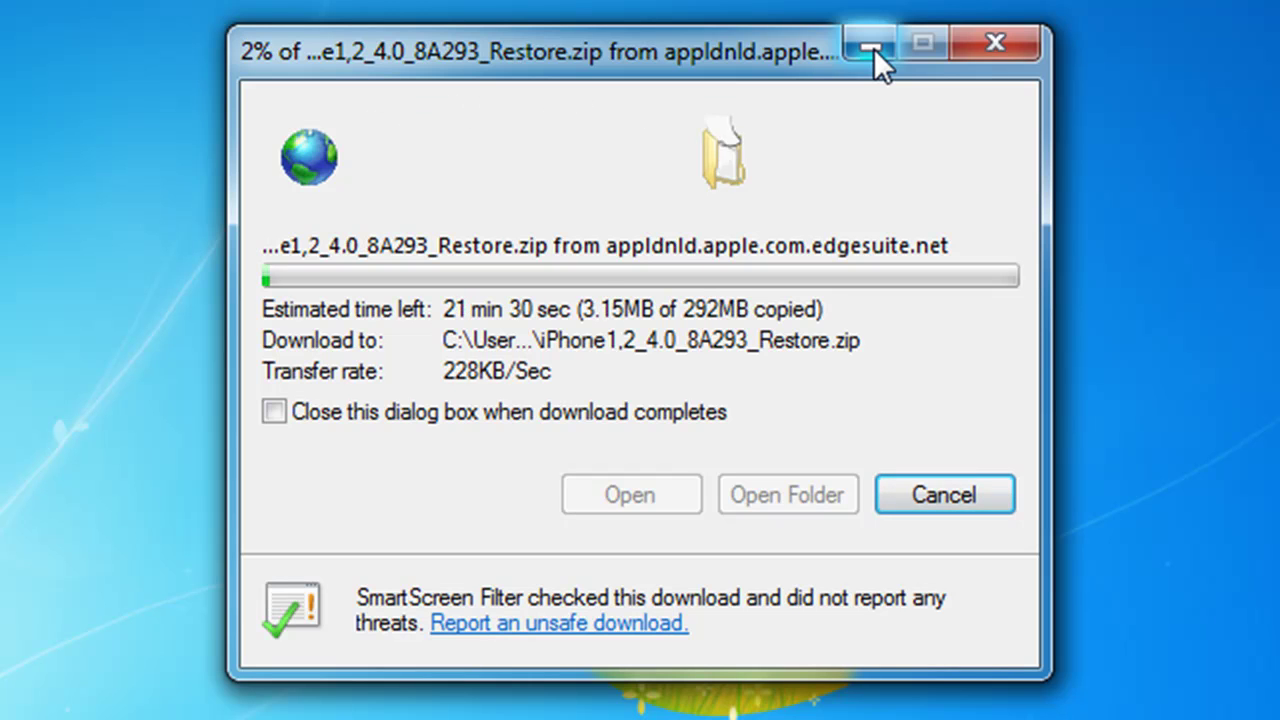
Step: Minimize the firmware download, dismiss the three notices and close the iPhone 3G firmware list
click(874, 48)
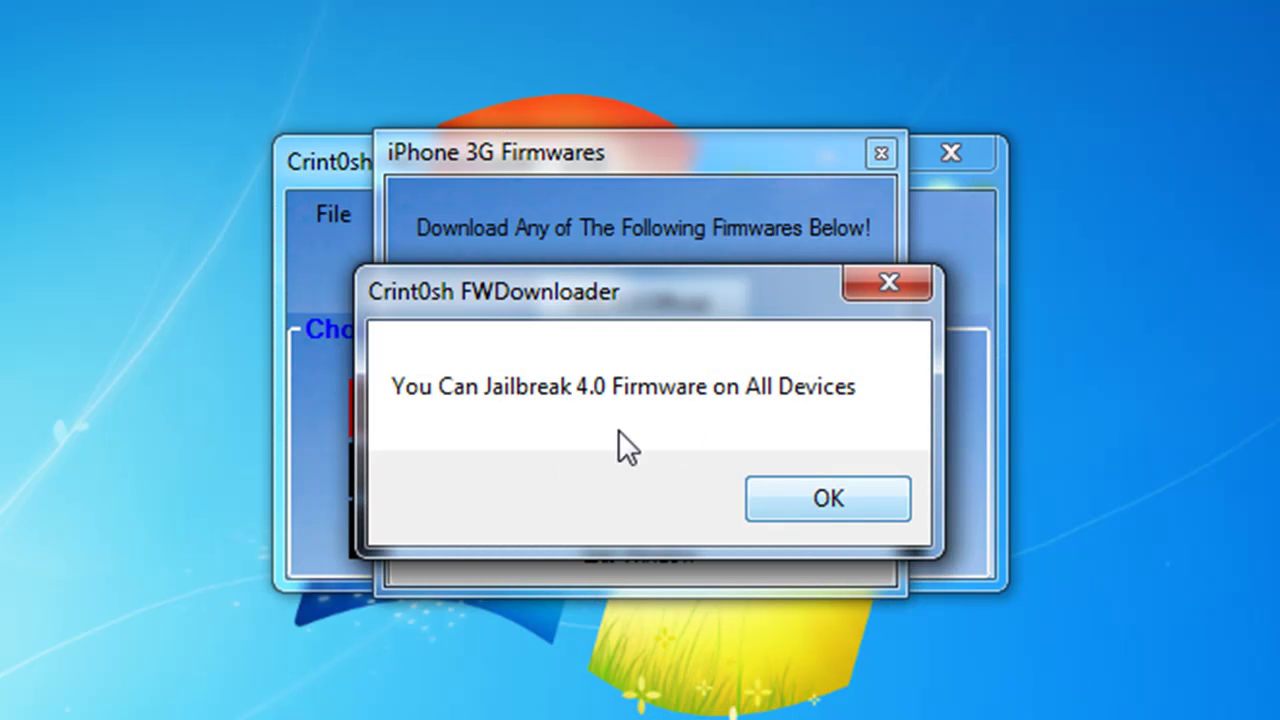
click(839, 495)
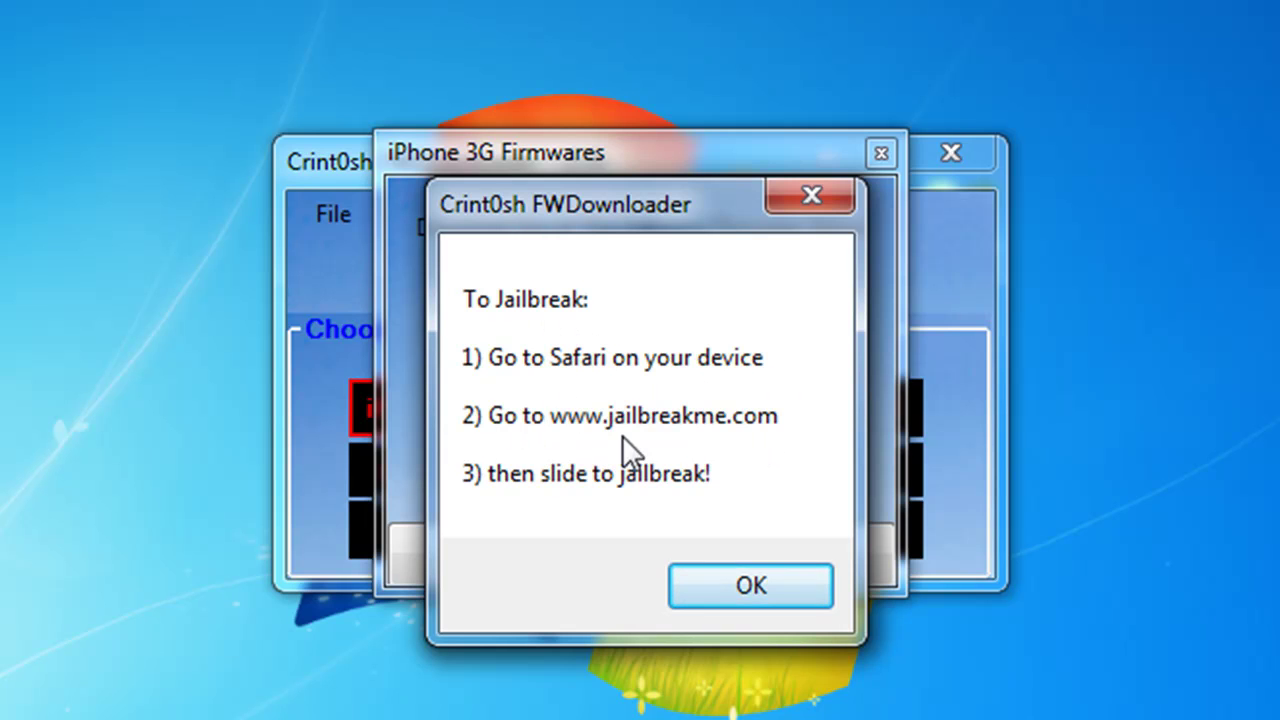
click(775, 590)
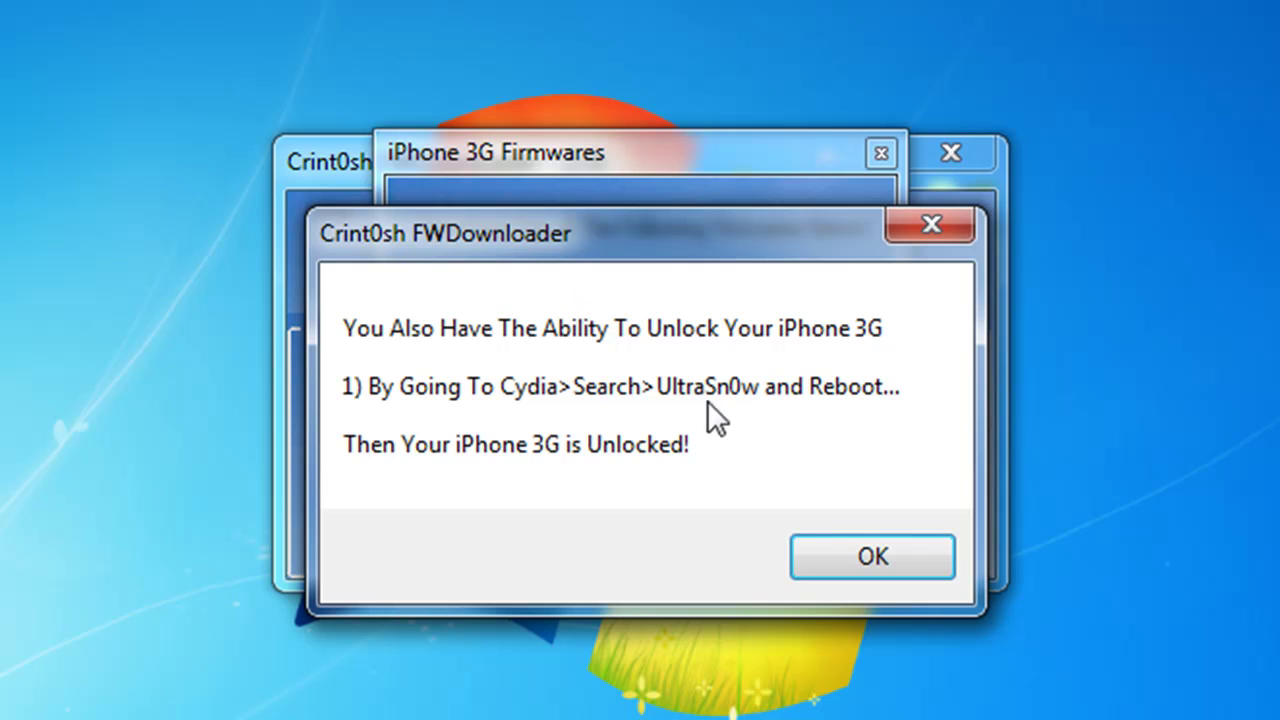
click(899, 559)
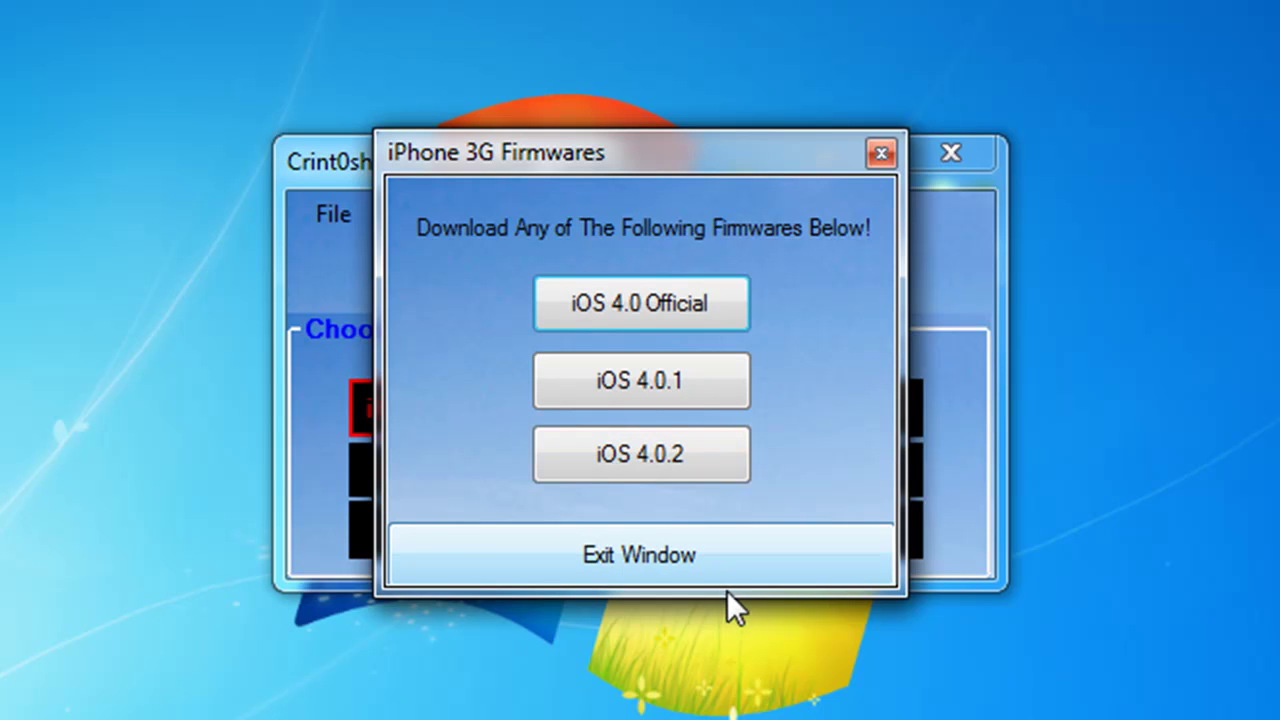
click(771, 548)
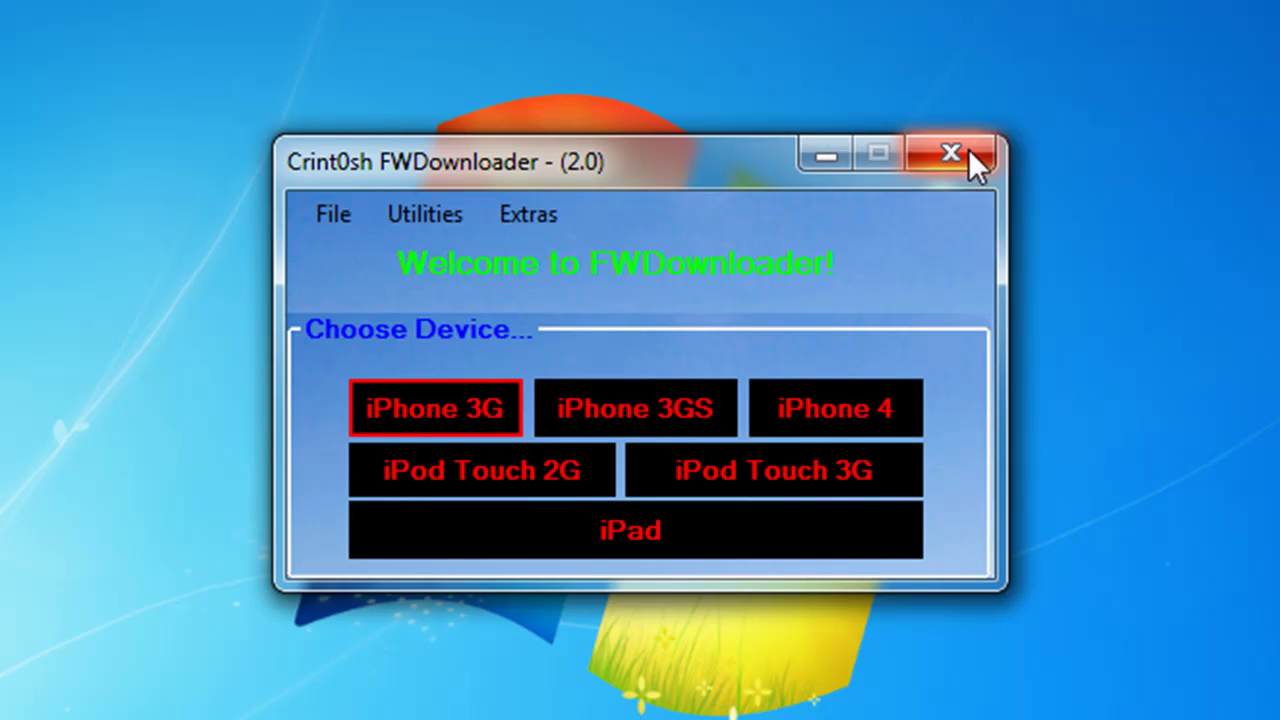
Step: Hide FWDownloader, close the finished redsn0w download and bring forward the 9% iOS 4.0 download
click(837, 140)
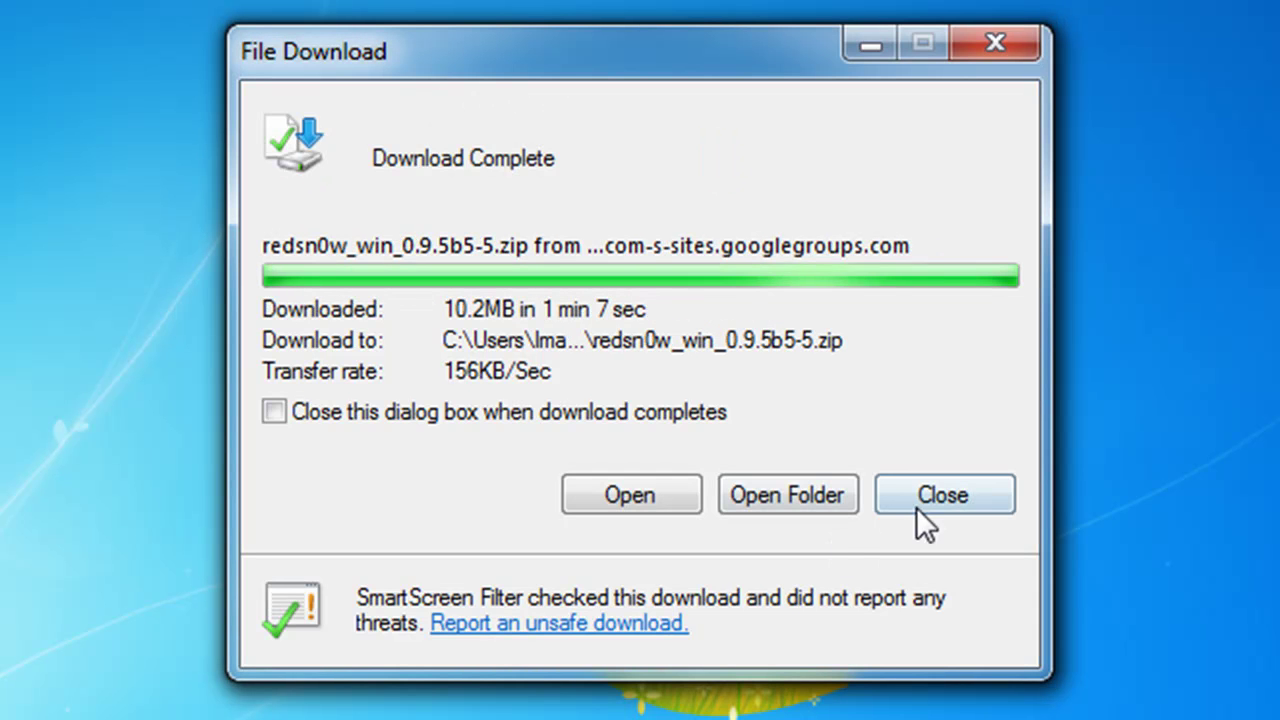
click(939, 497)
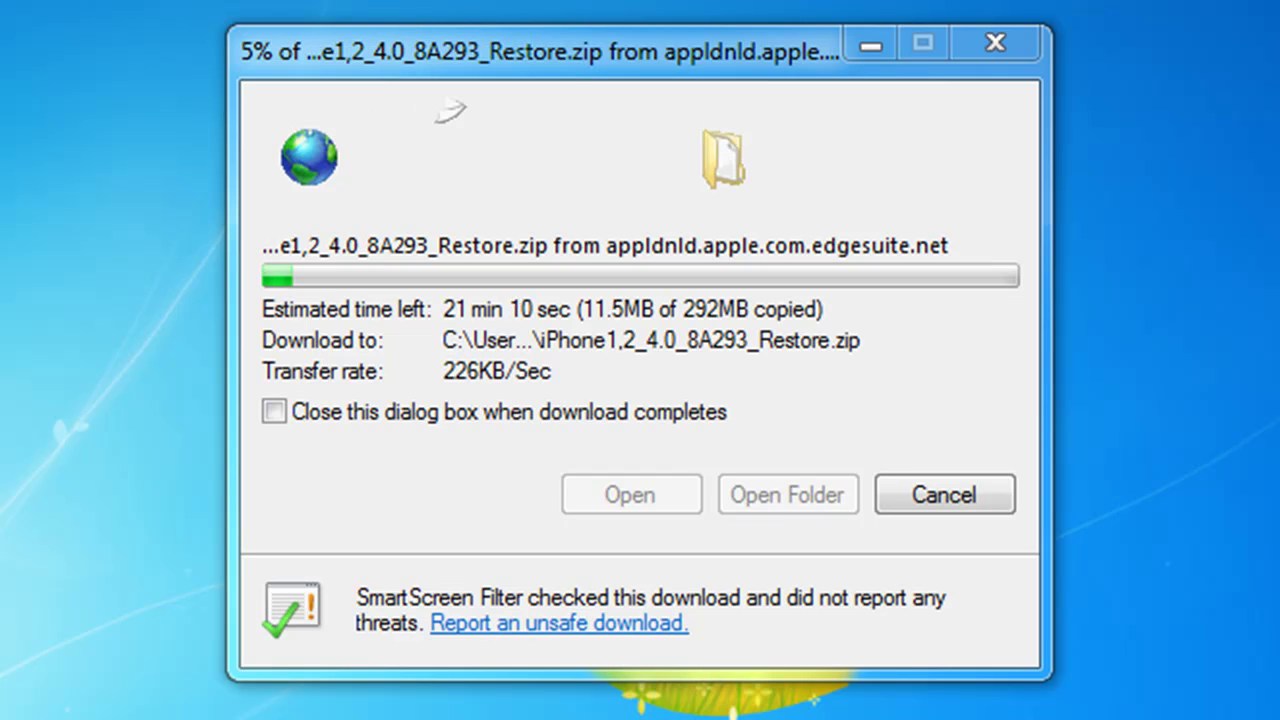
click(465, 76)
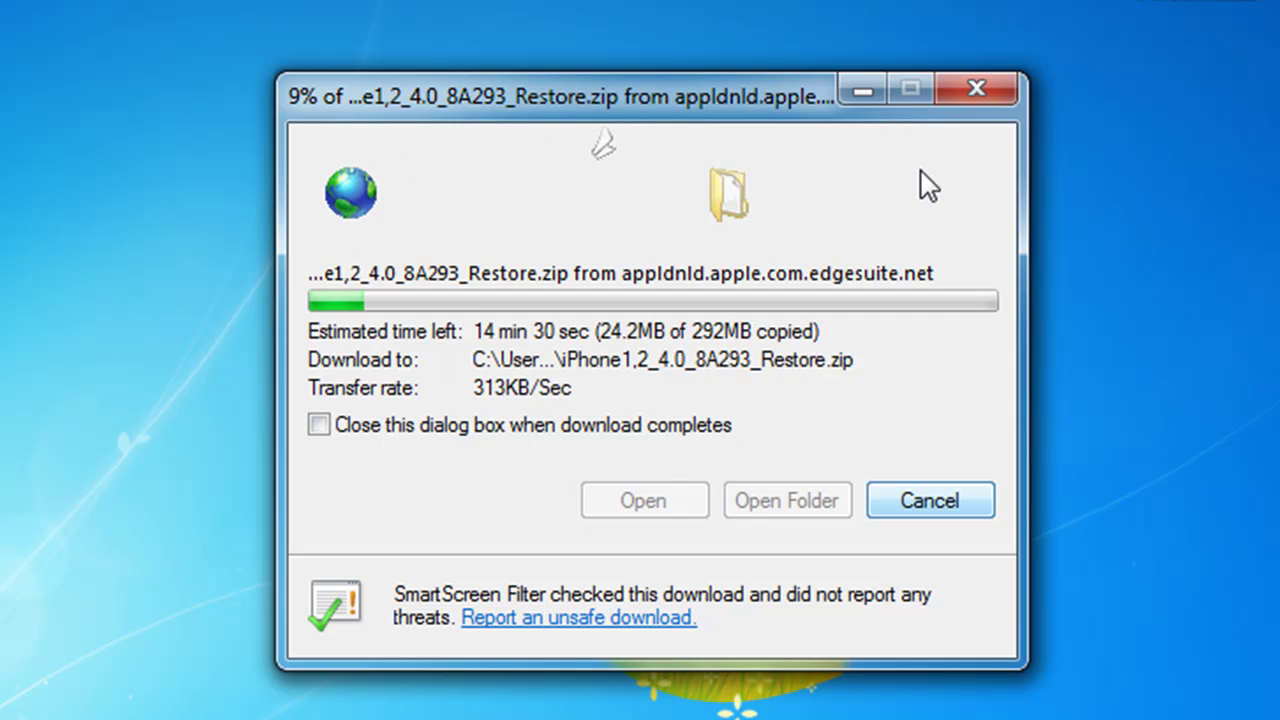
Step: Minimize the firmware download, stop the Camtasia recording, and relaunch Crint0sh FWDownloader past the security warning
click(872, 92)
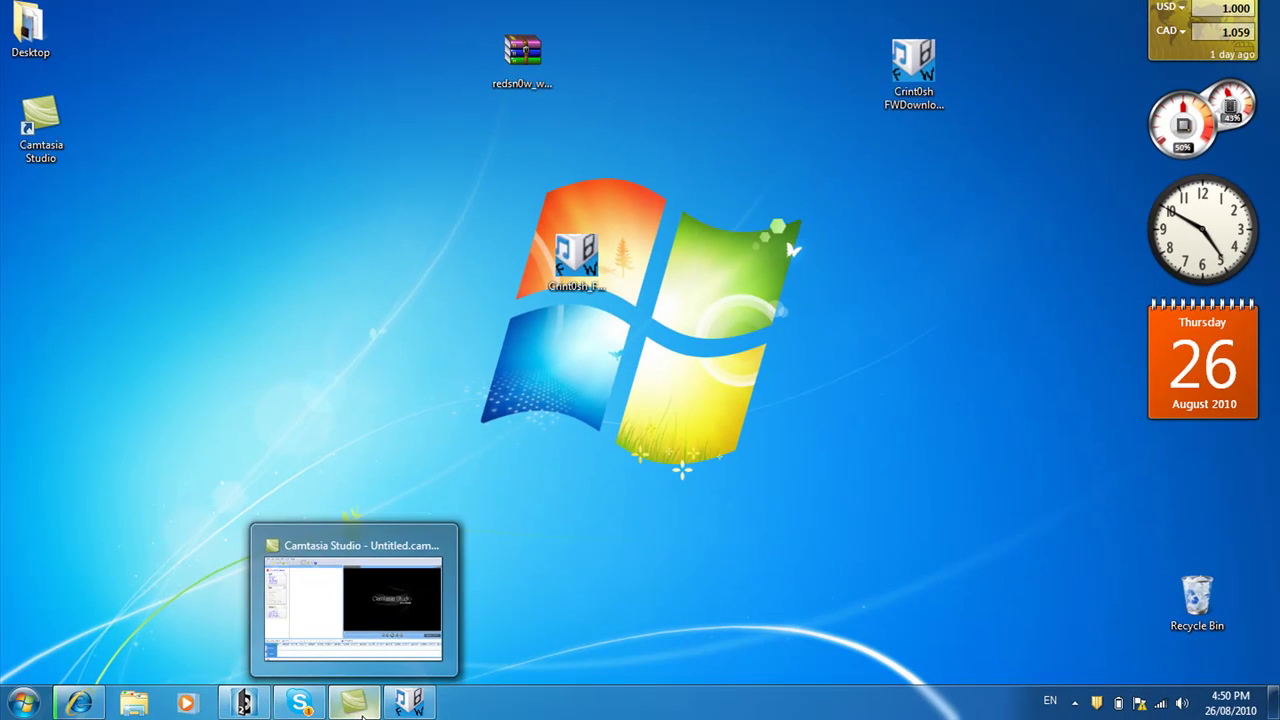
click(1074, 703)
right_click(1073, 611)
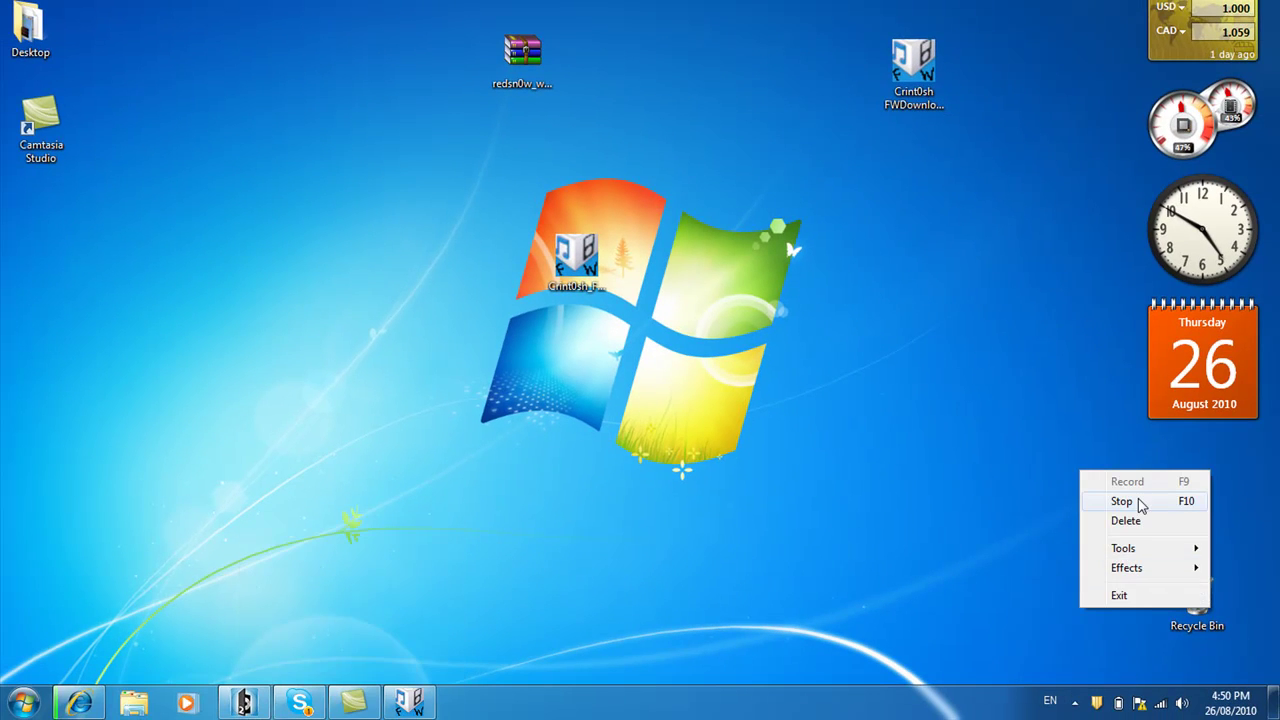
click(1141, 505)
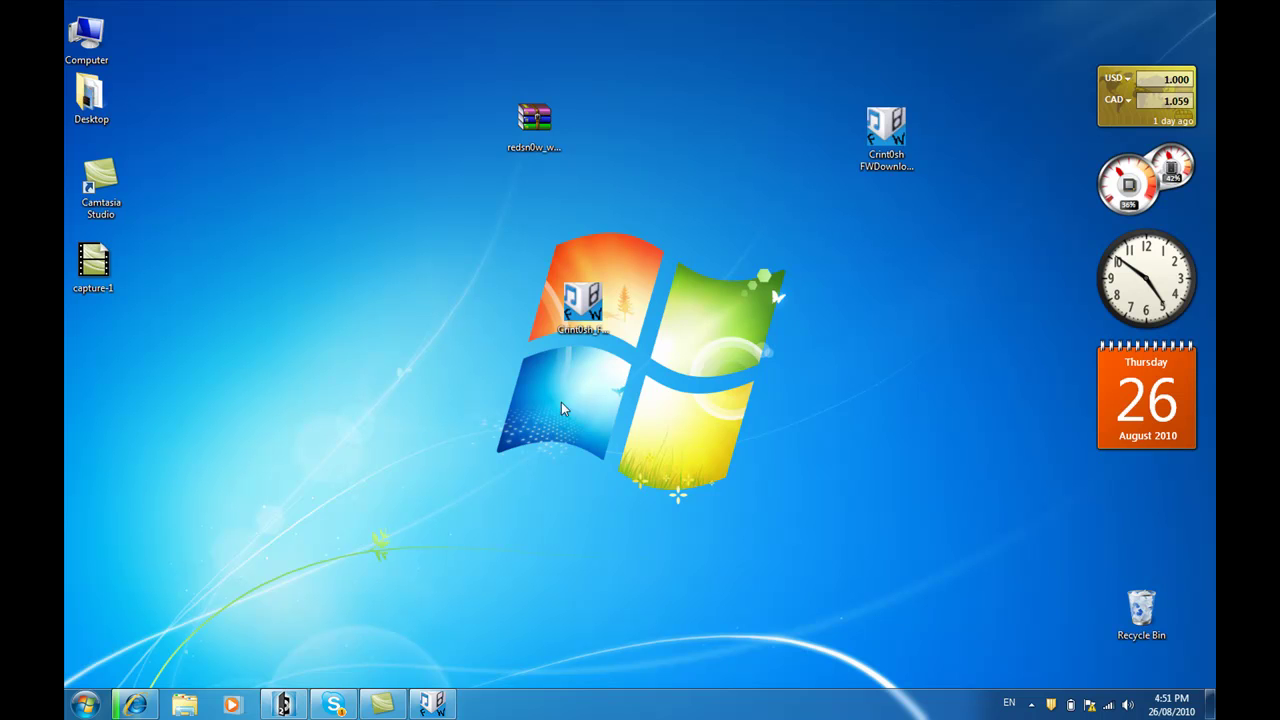
double_click(590, 312)
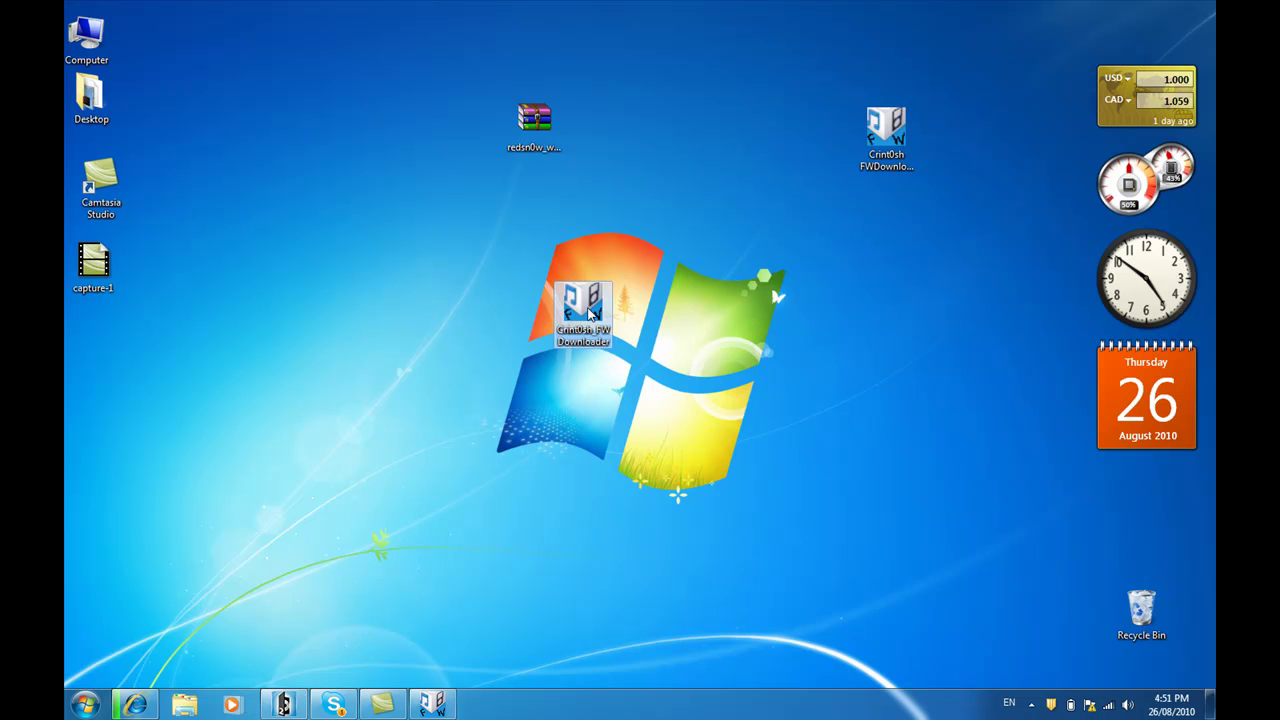
click(662, 367)
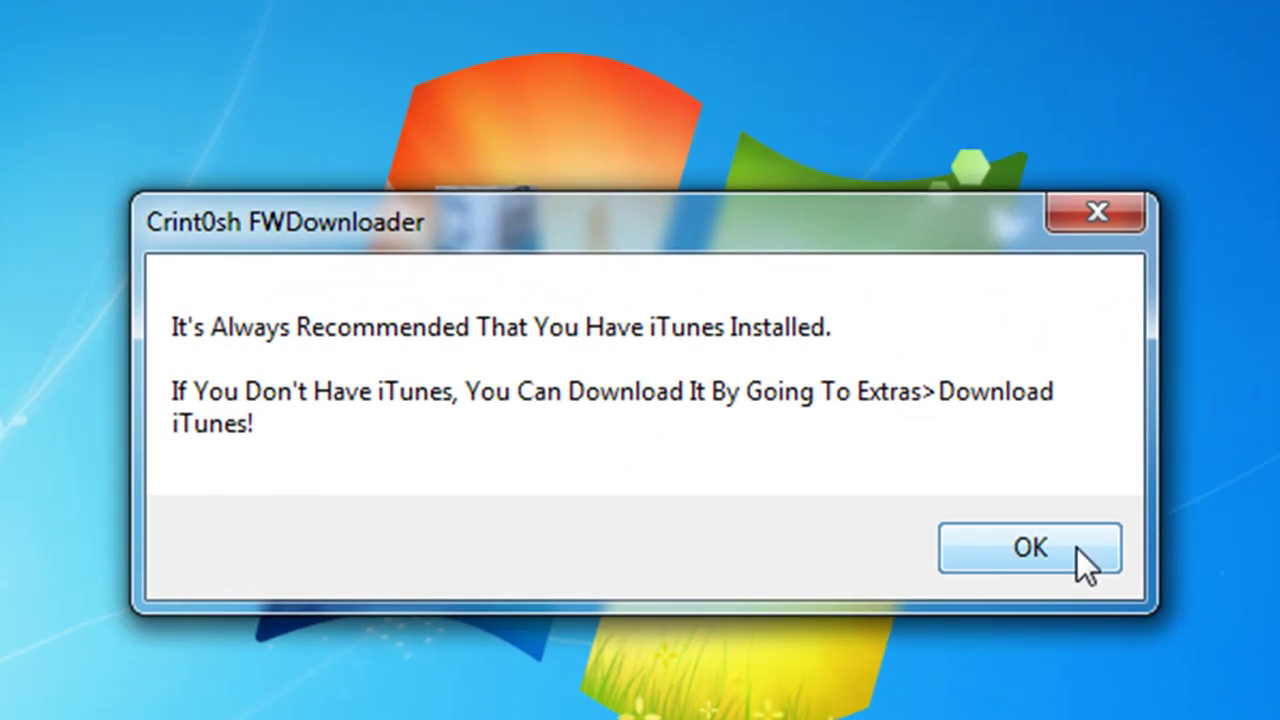
Step: Dismiss the iTunes notice and browse the iPhone 3GS and iPod Touch 3G firmware lists
click(833, 449)
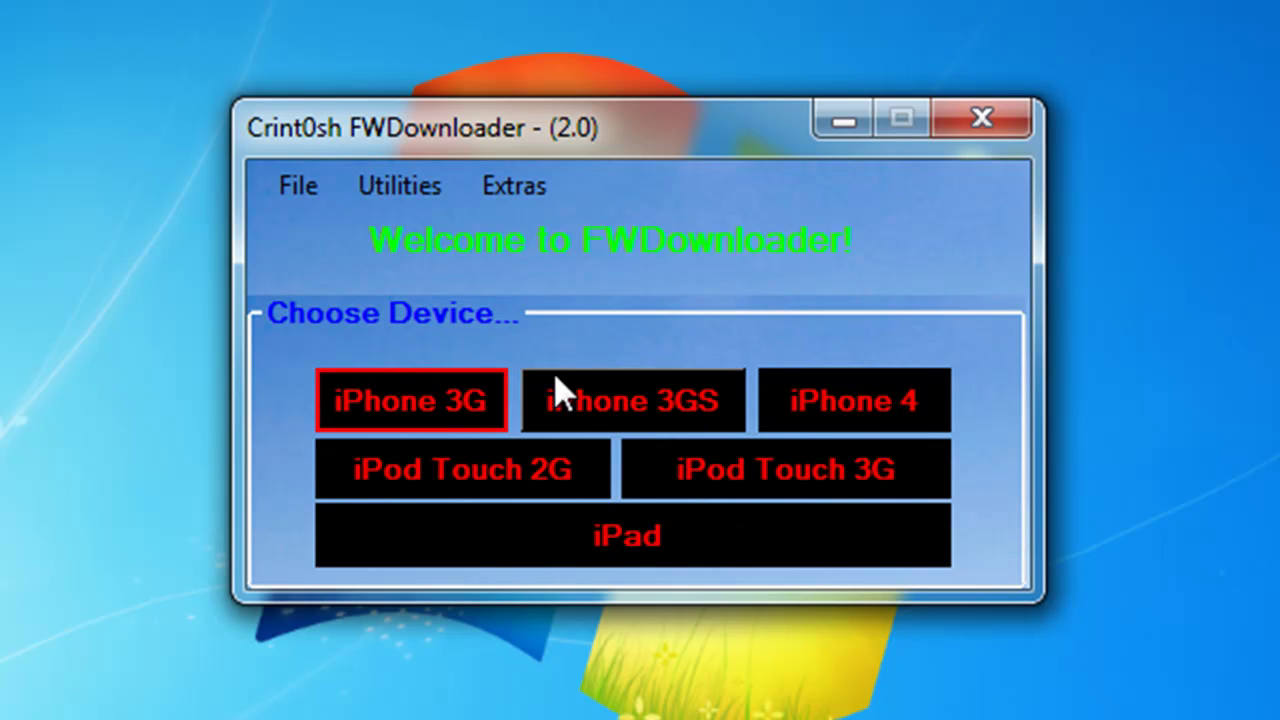
click(571, 394)
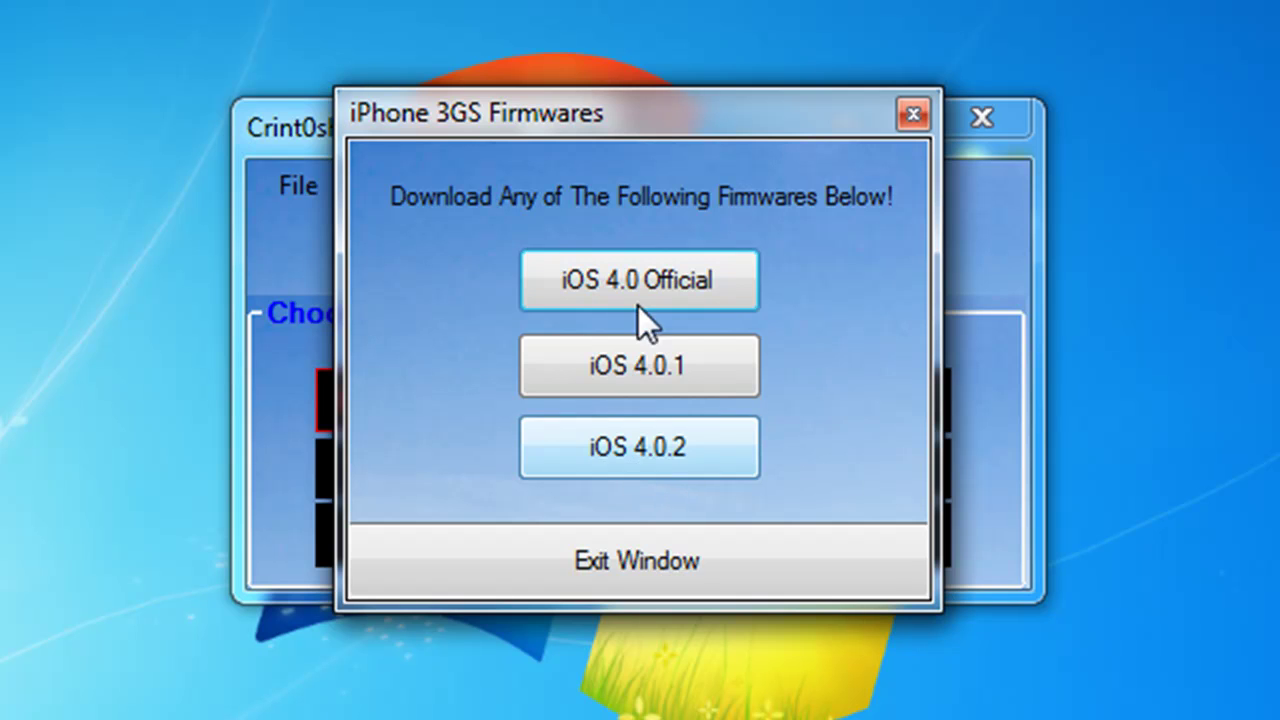
click(680, 545)
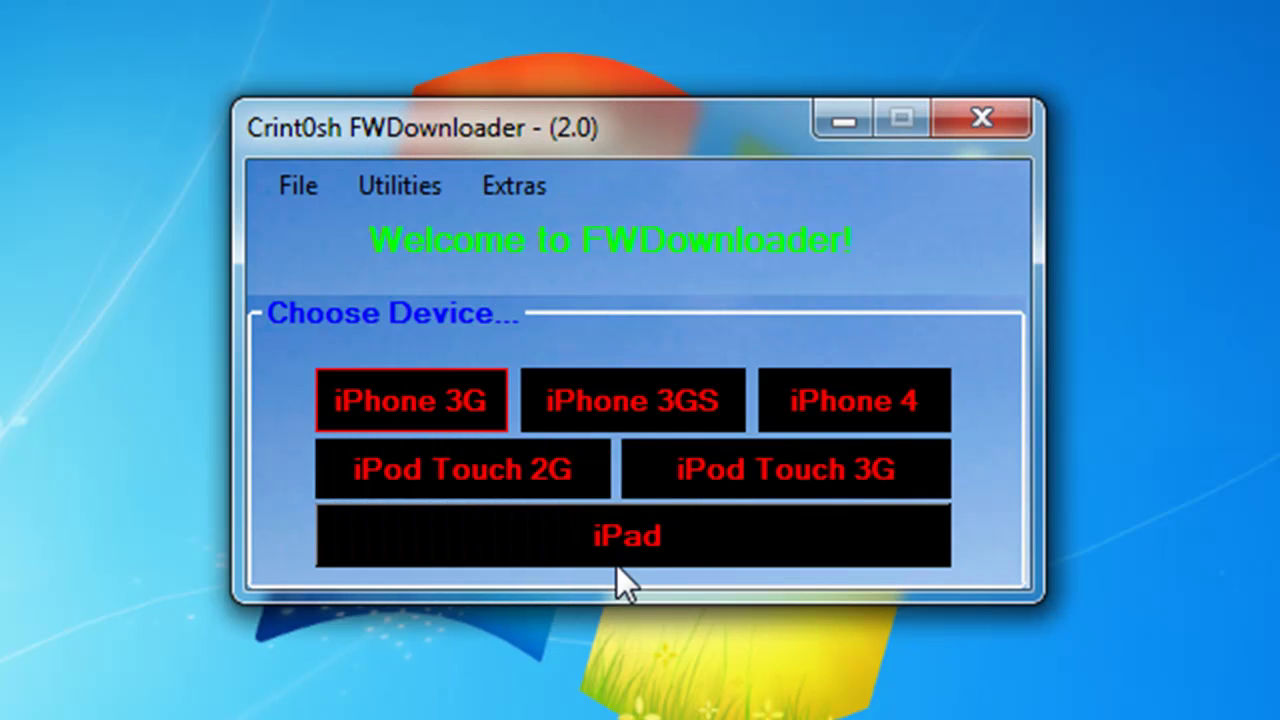
click(812, 460)
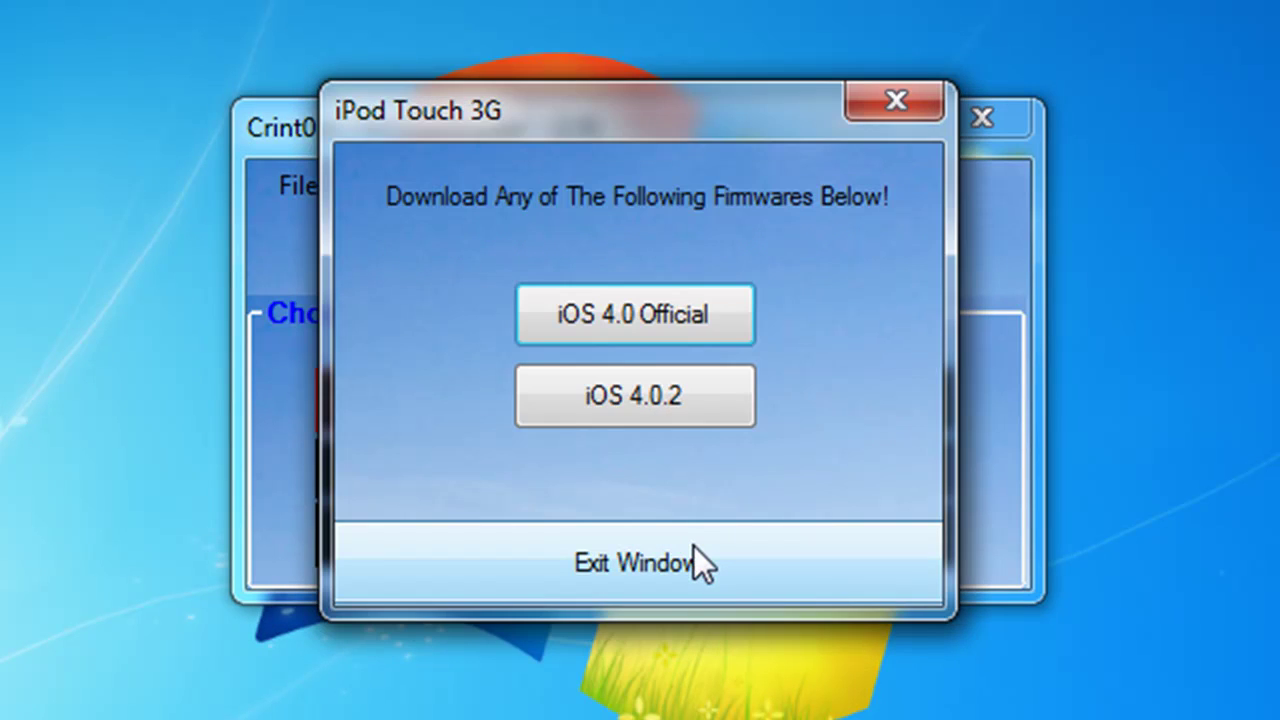
click(694, 546)
Step: In the iPad list, check iOS 3.2 jailbreak compatibility, cancel its download, and close the list
click(663, 538)
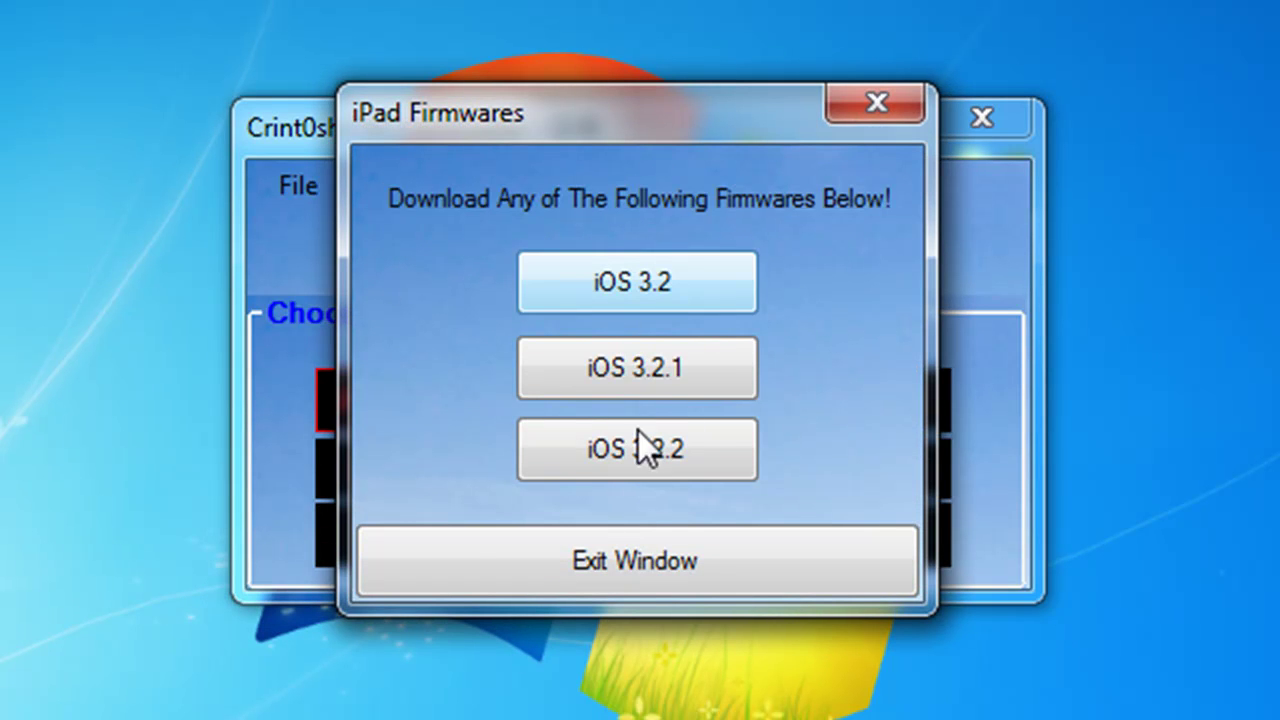
click(668, 287)
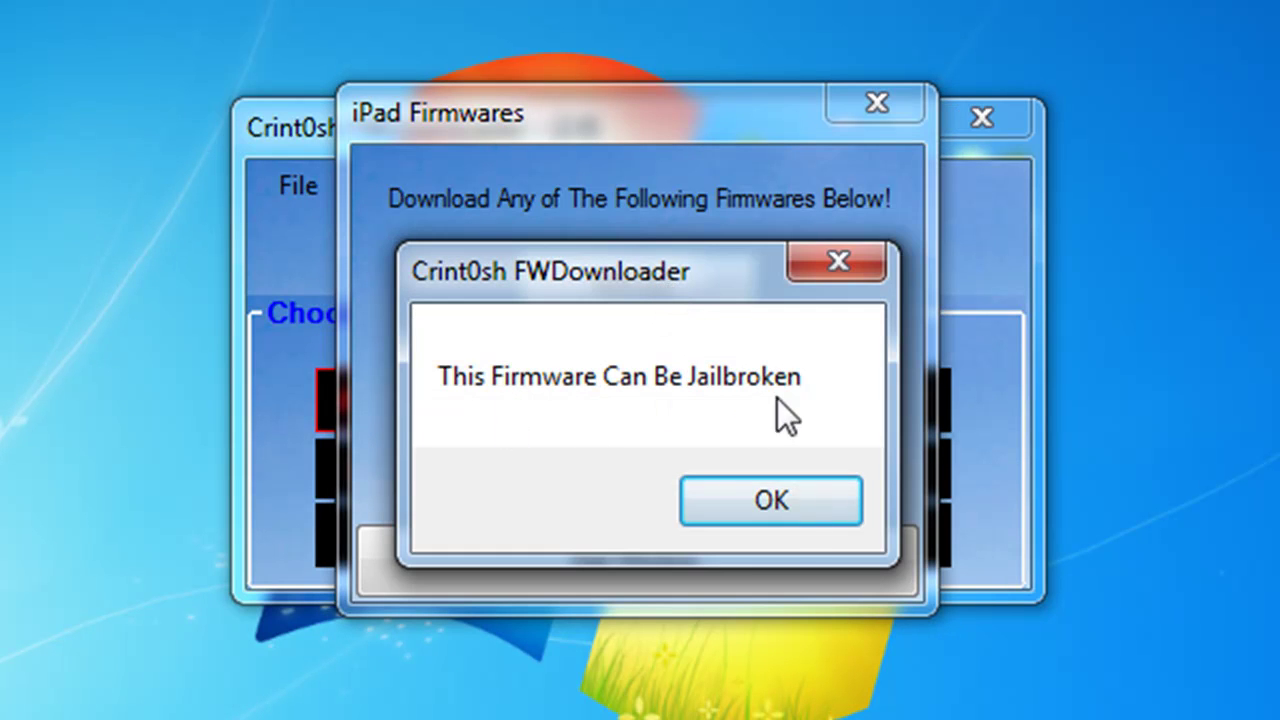
click(782, 498)
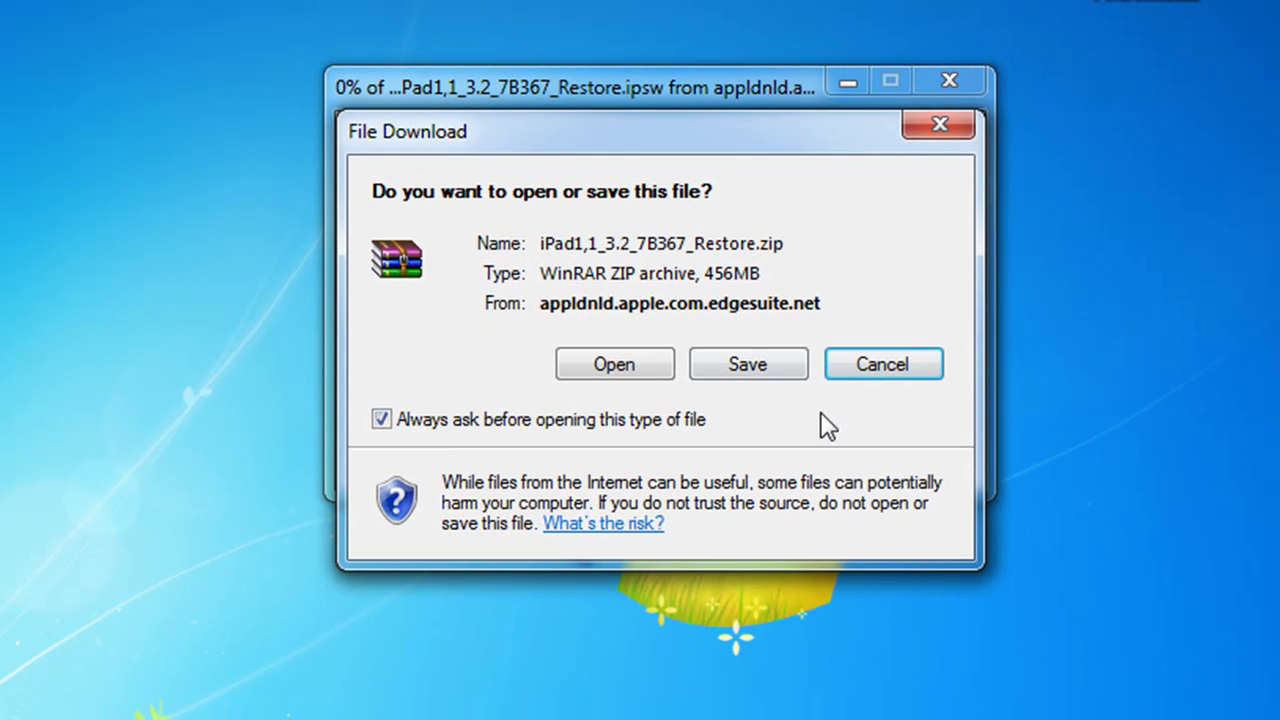
click(873, 378)
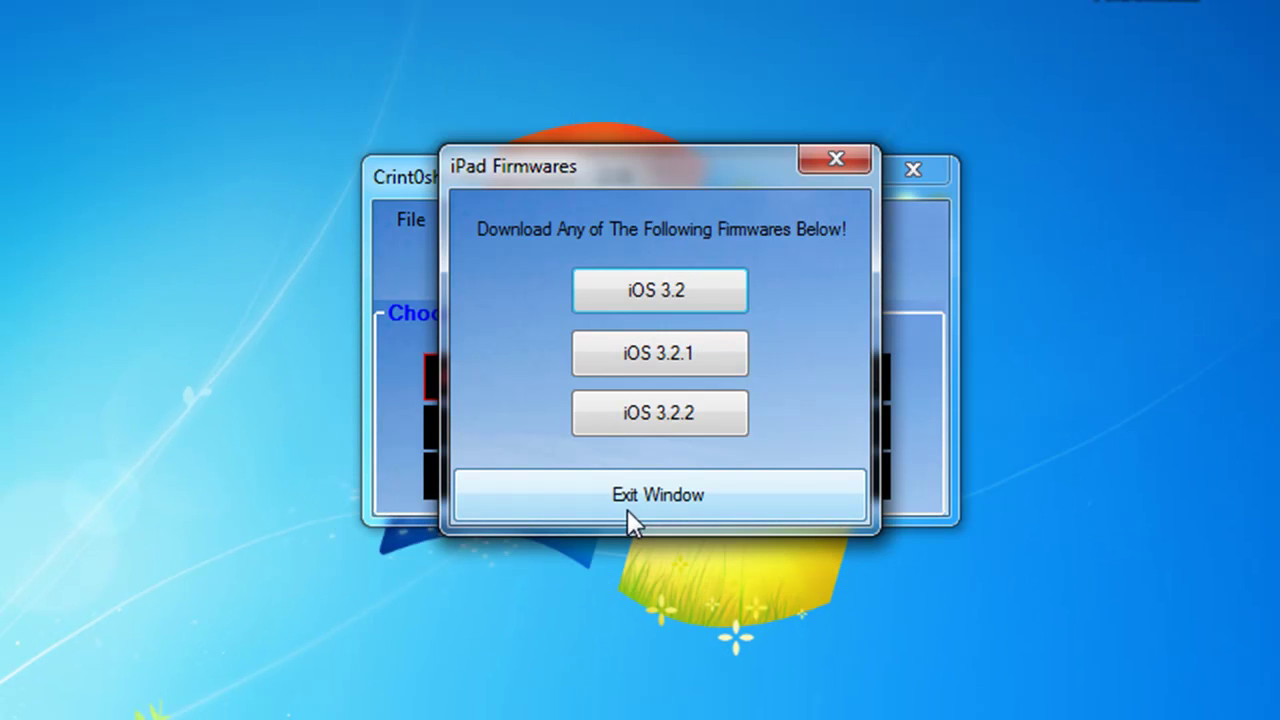
click(637, 512)
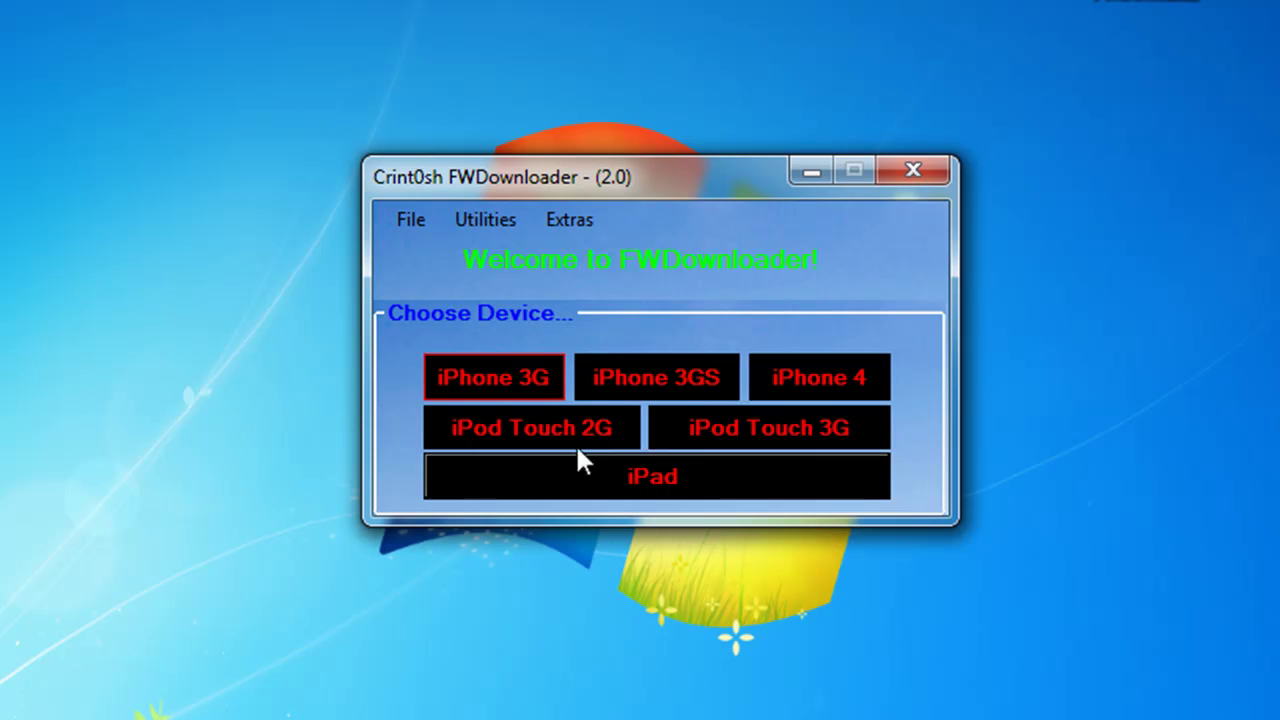
click(420, 218)
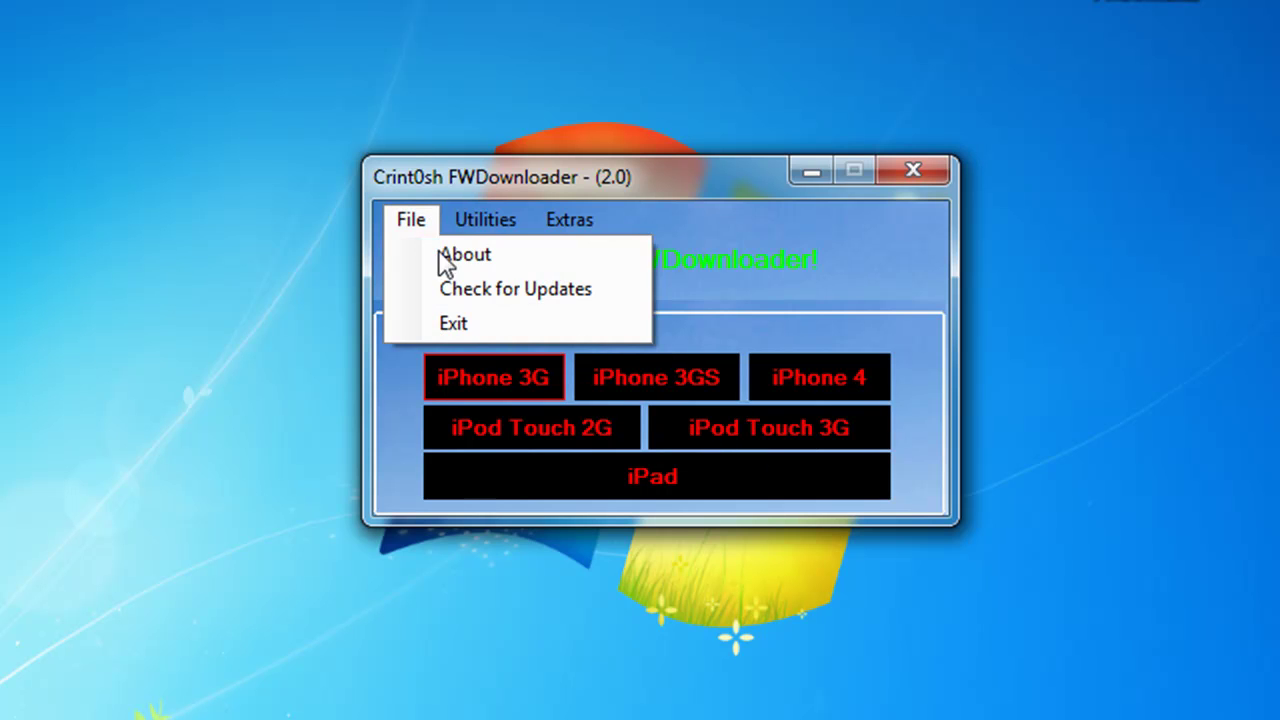
click(449, 268)
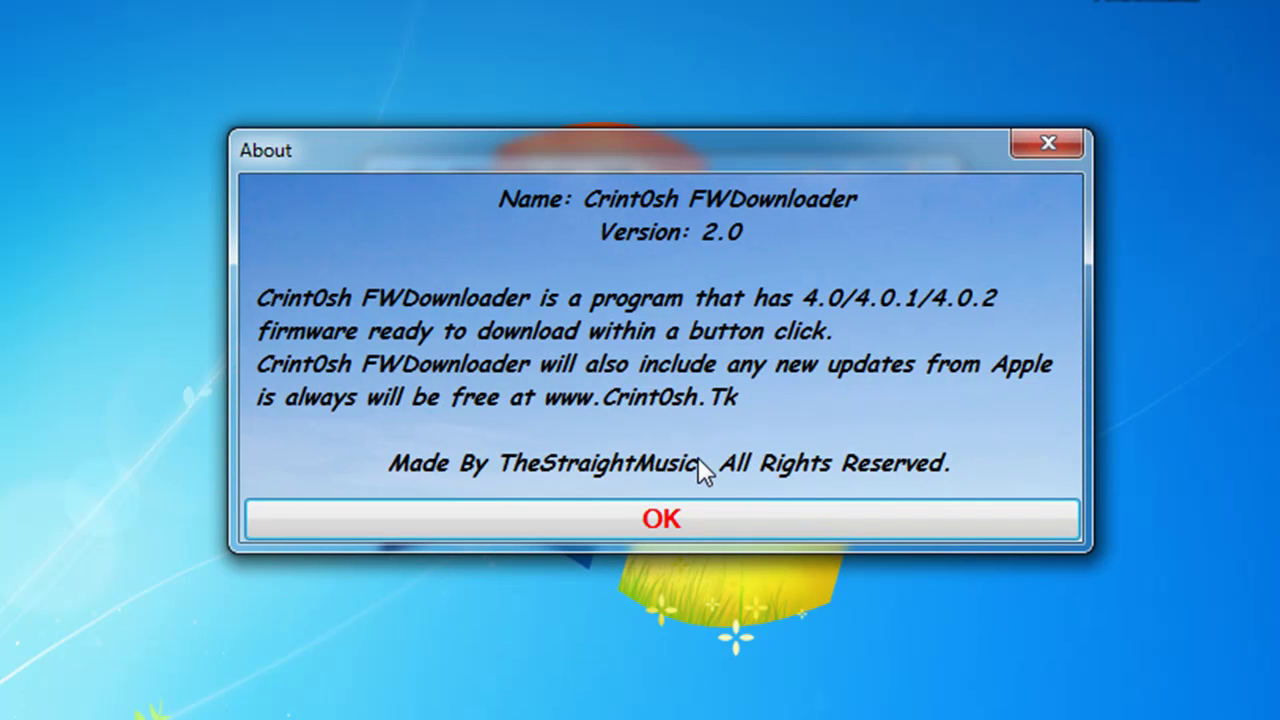
click(719, 516)
click(511, 226)
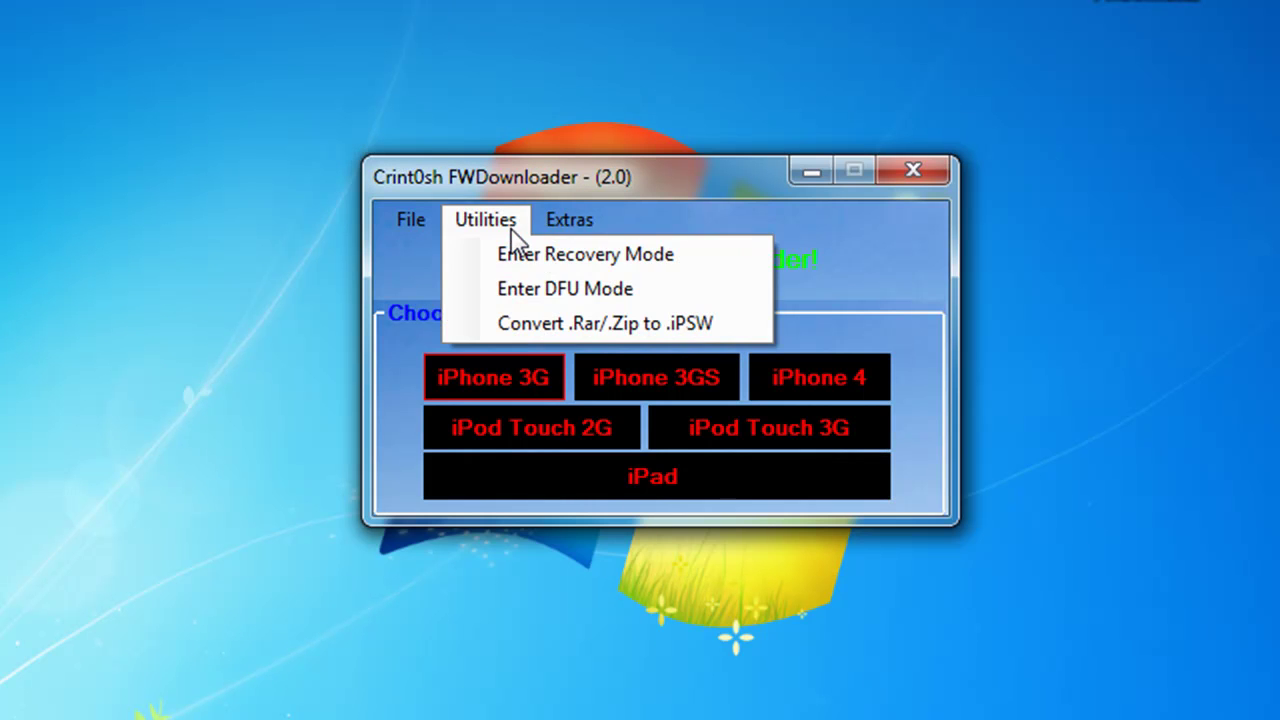
click(521, 253)
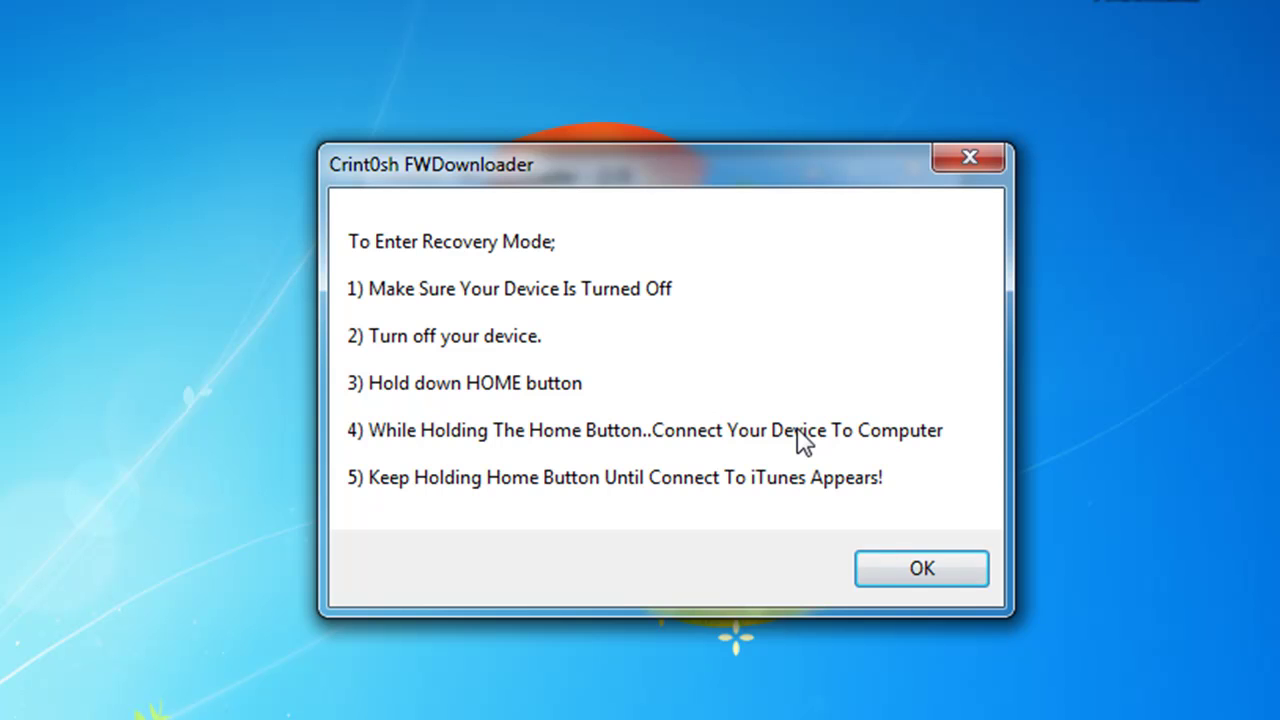
click(896, 566)
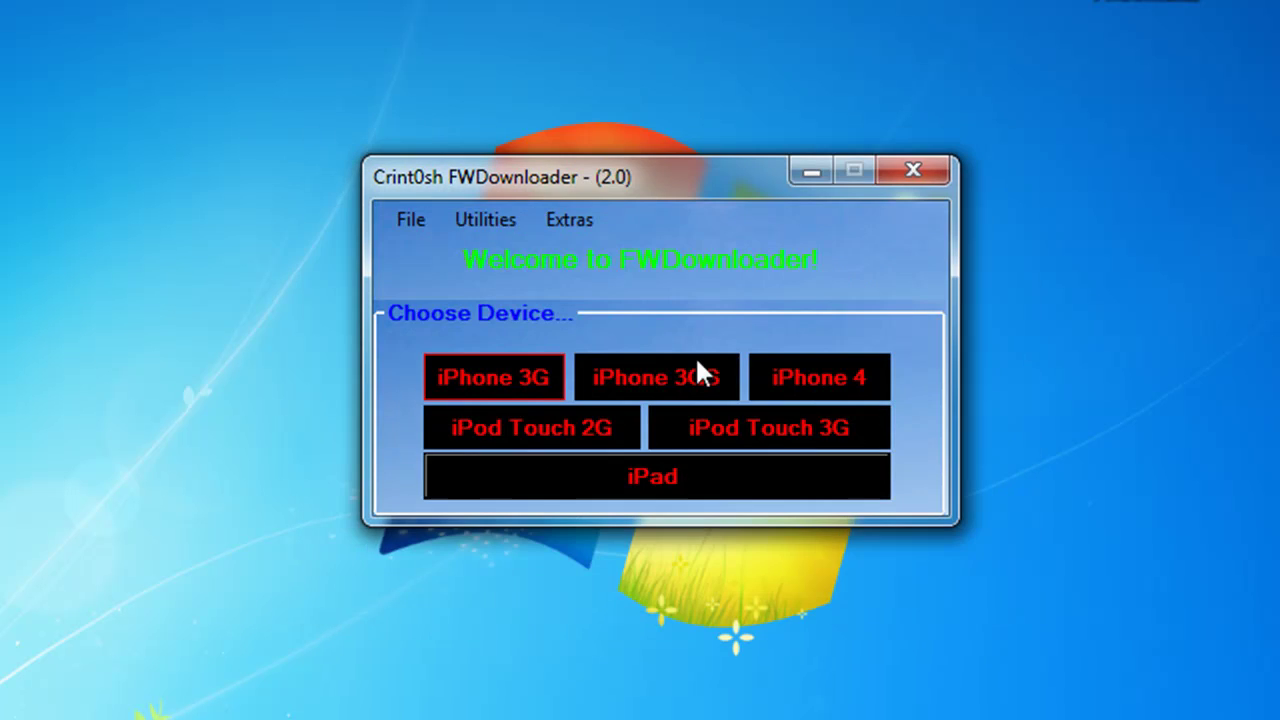
click(486, 224)
Step: Open the Enter DFU Mode help video from Utilities and pause it on YouTube
click(537, 298)
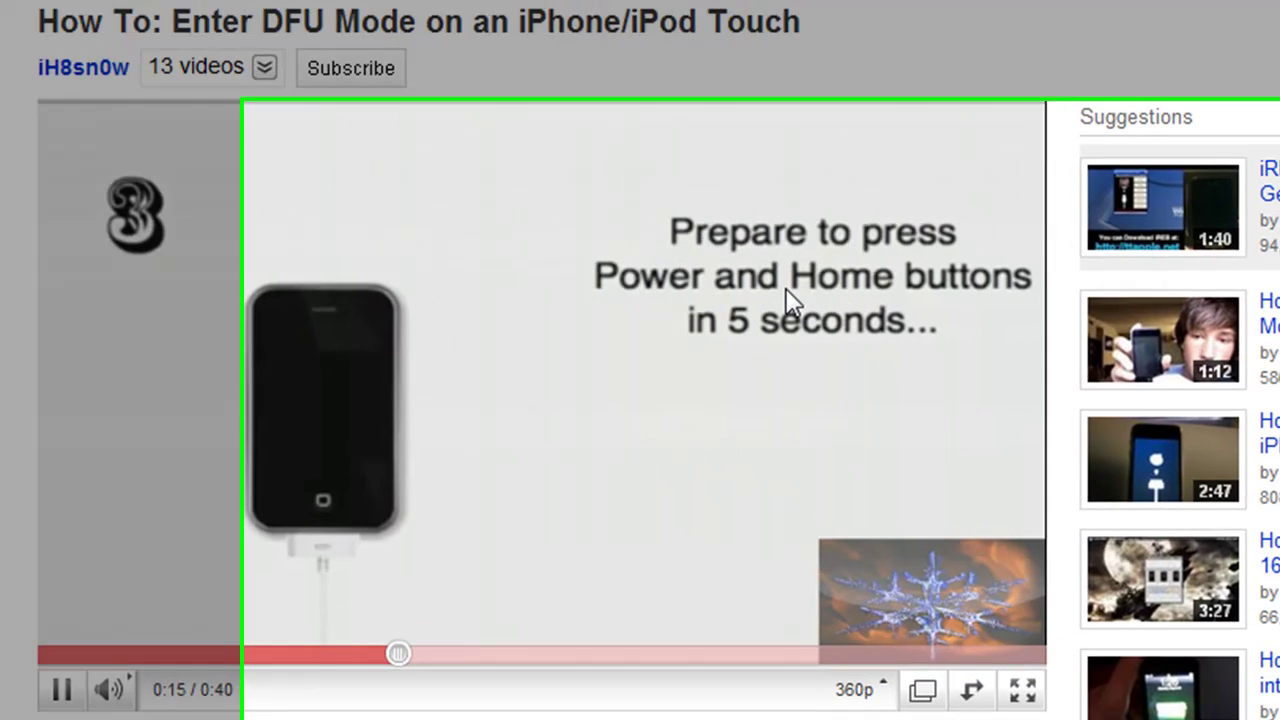
click(826, 315)
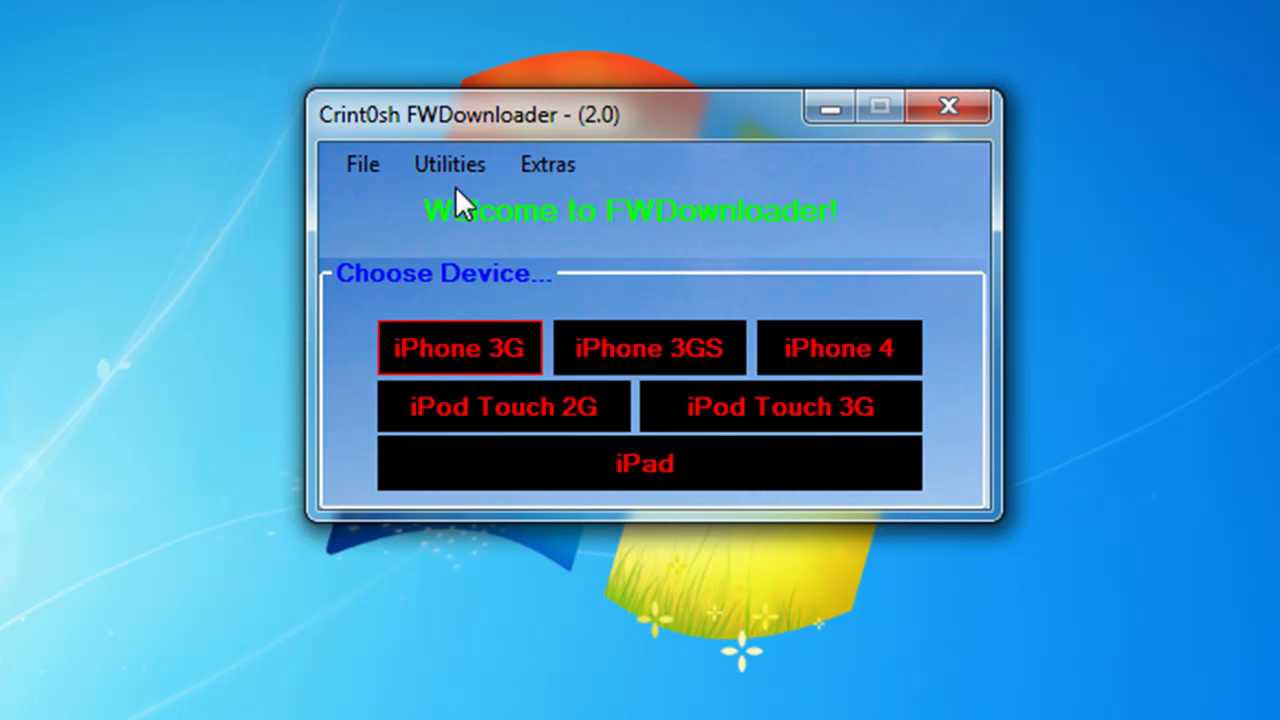
Step: Show the Windows 7 instructions in the Utilities .Rar/.Zip to .iPSW conversion helper
click(486, 166)
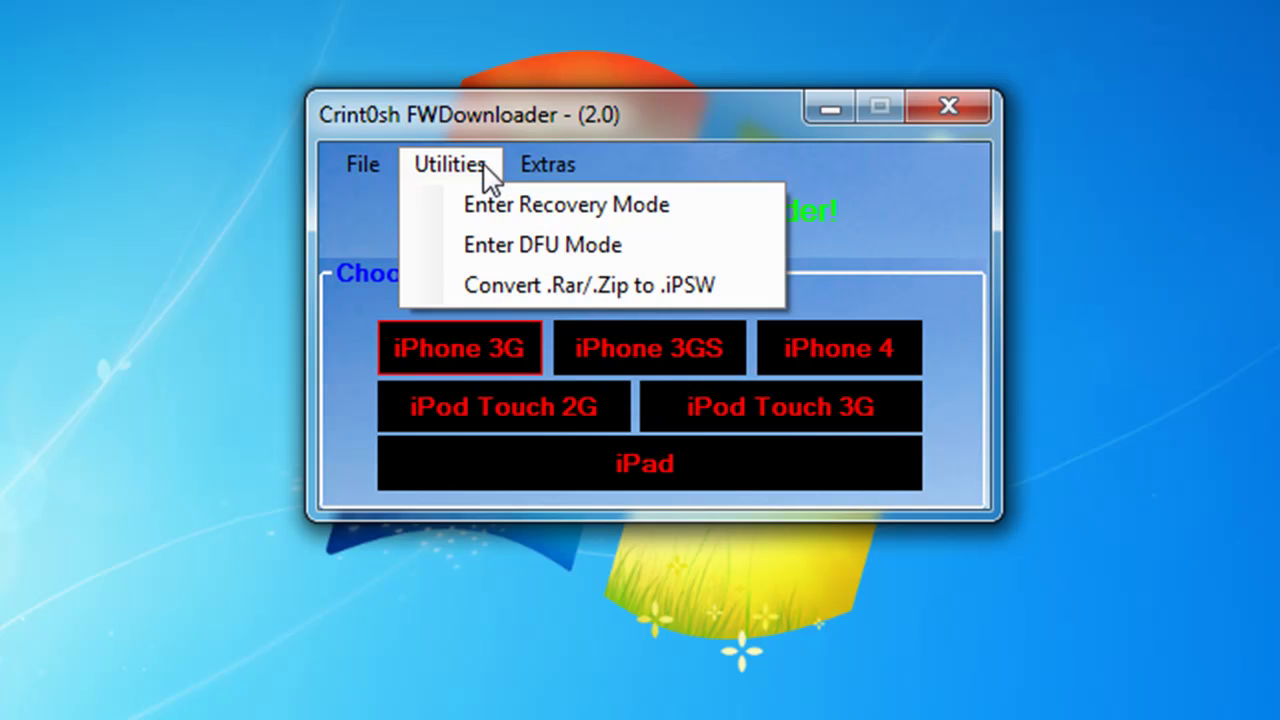
click(552, 288)
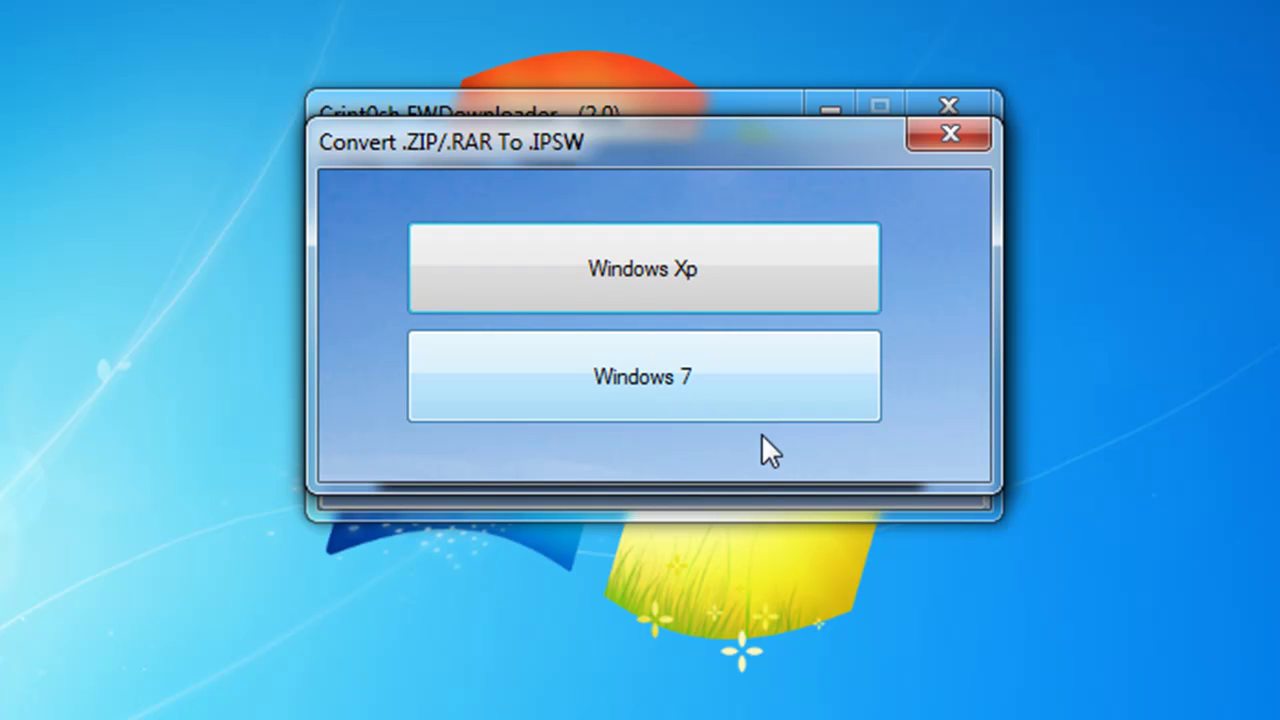
click(714, 360)
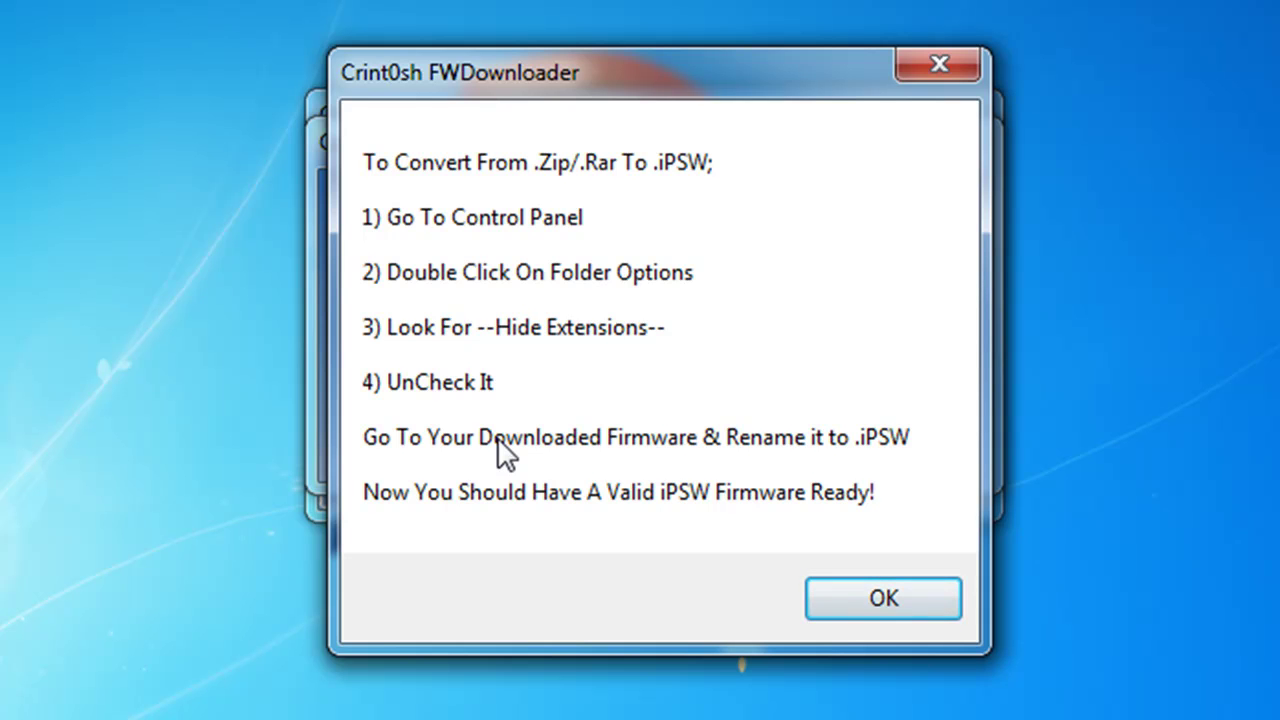
Step: Dismiss the Windows 7 steps, read the Windows XP steps, and close the .ZIP/.RAR to .IPSW converter
click(862, 578)
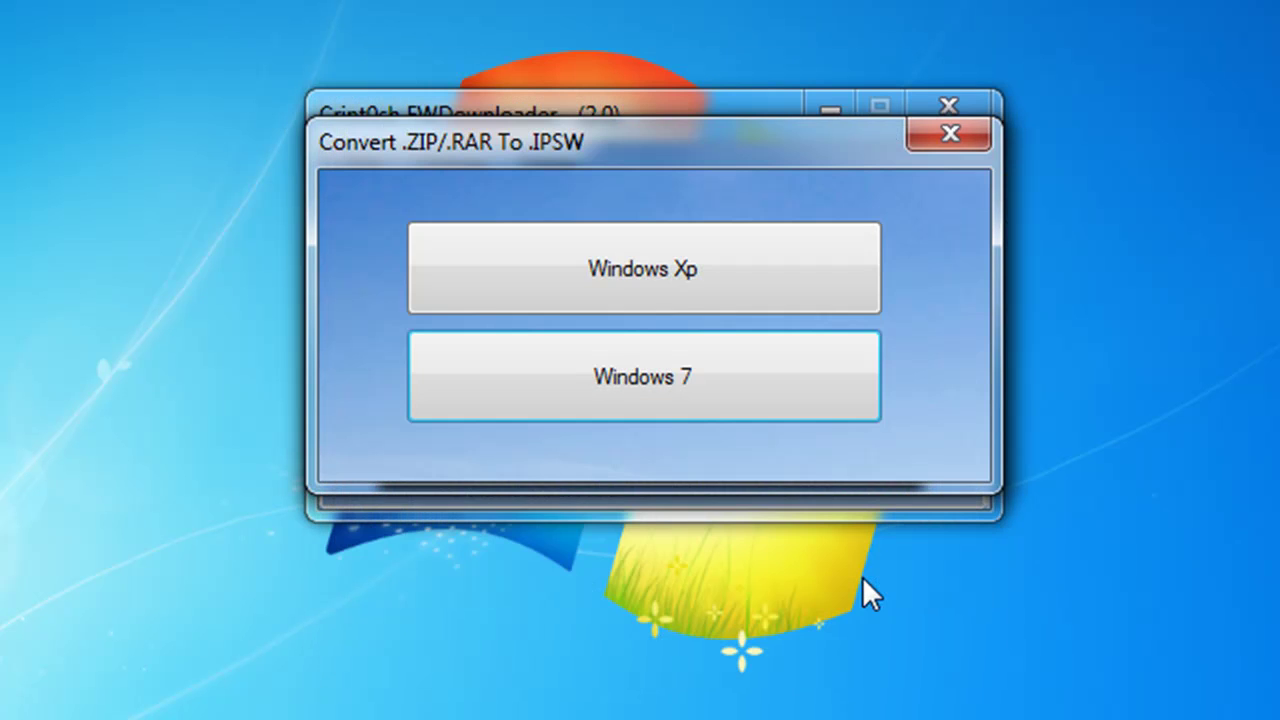
click(606, 272)
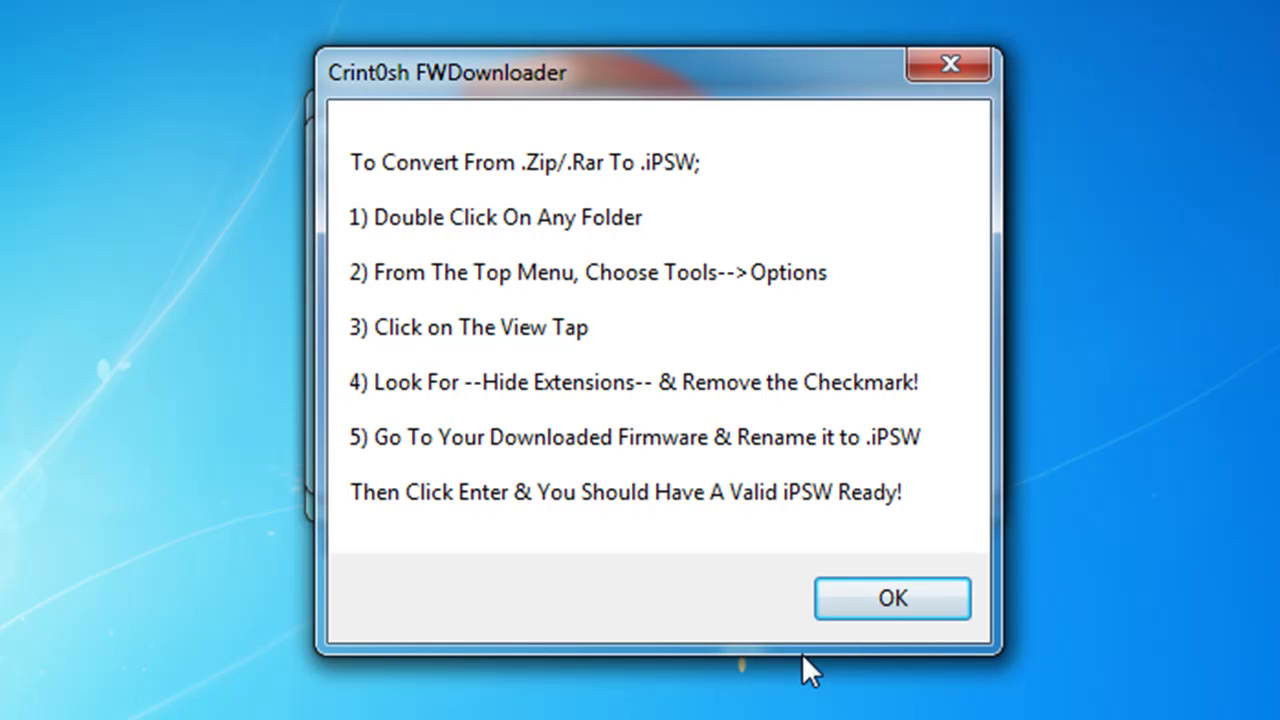
click(921, 598)
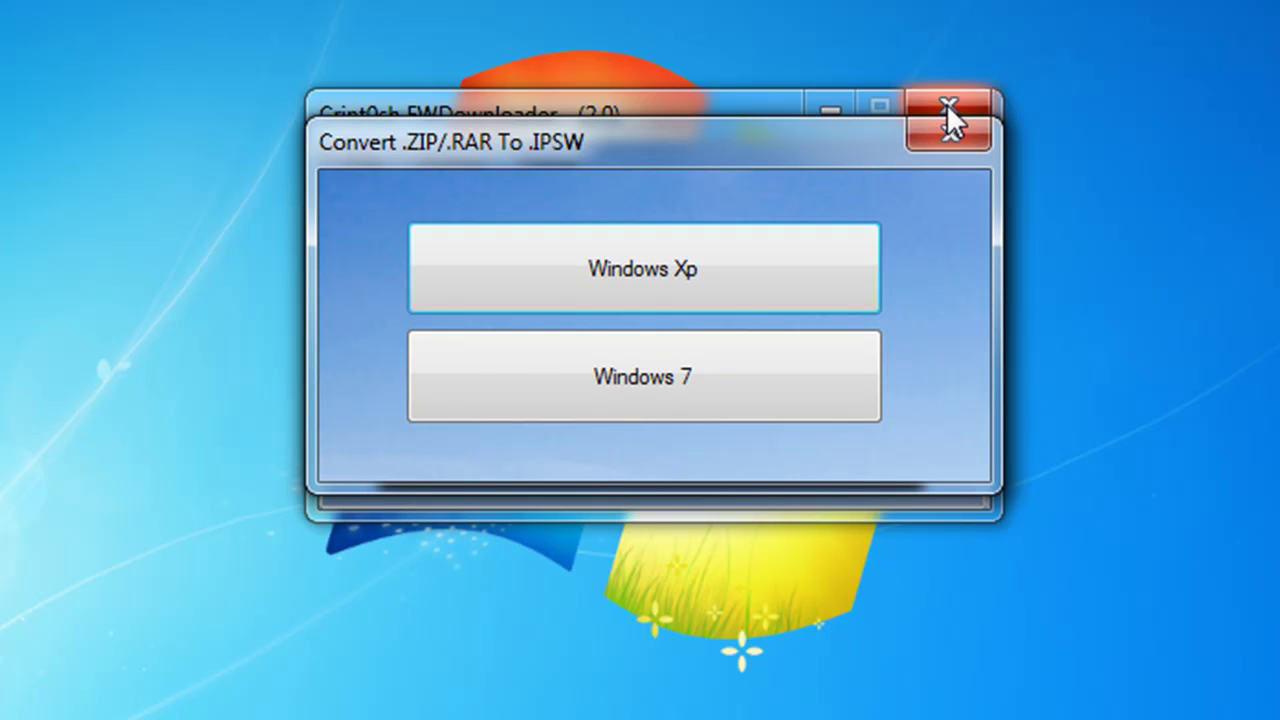
click(965, 136)
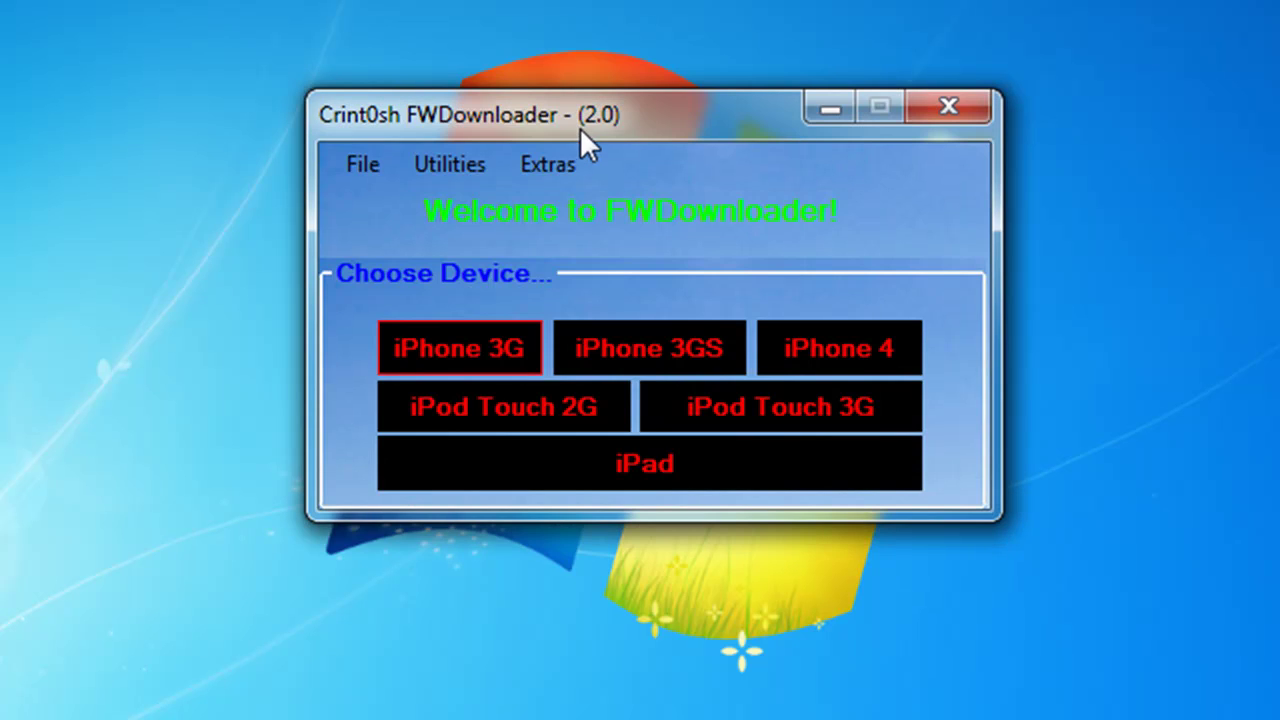
click(548, 165)
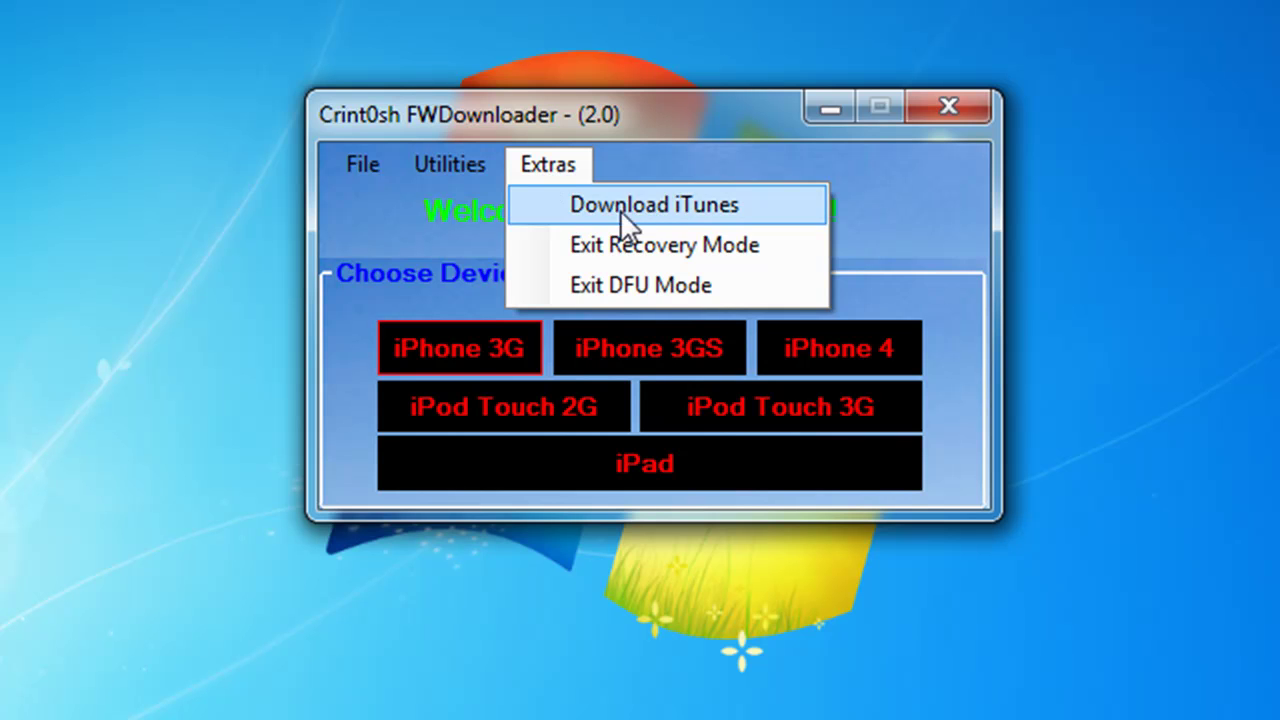
click(655, 244)
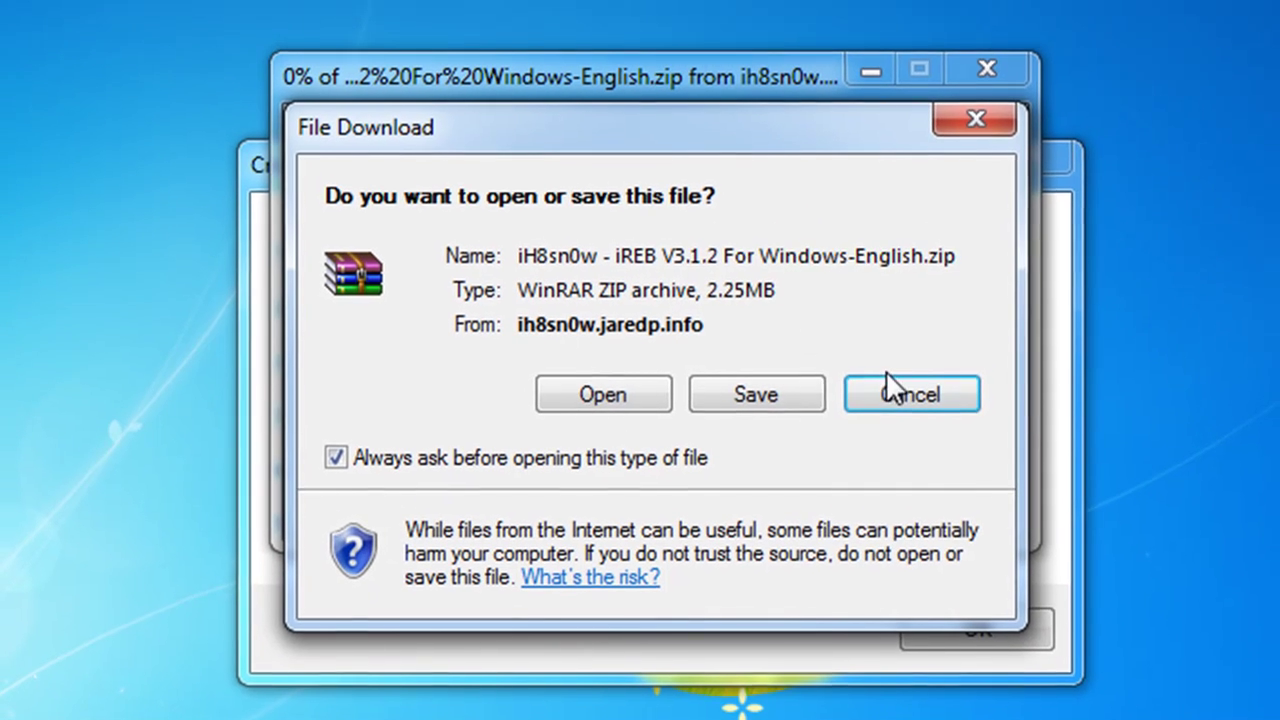
click(895, 395)
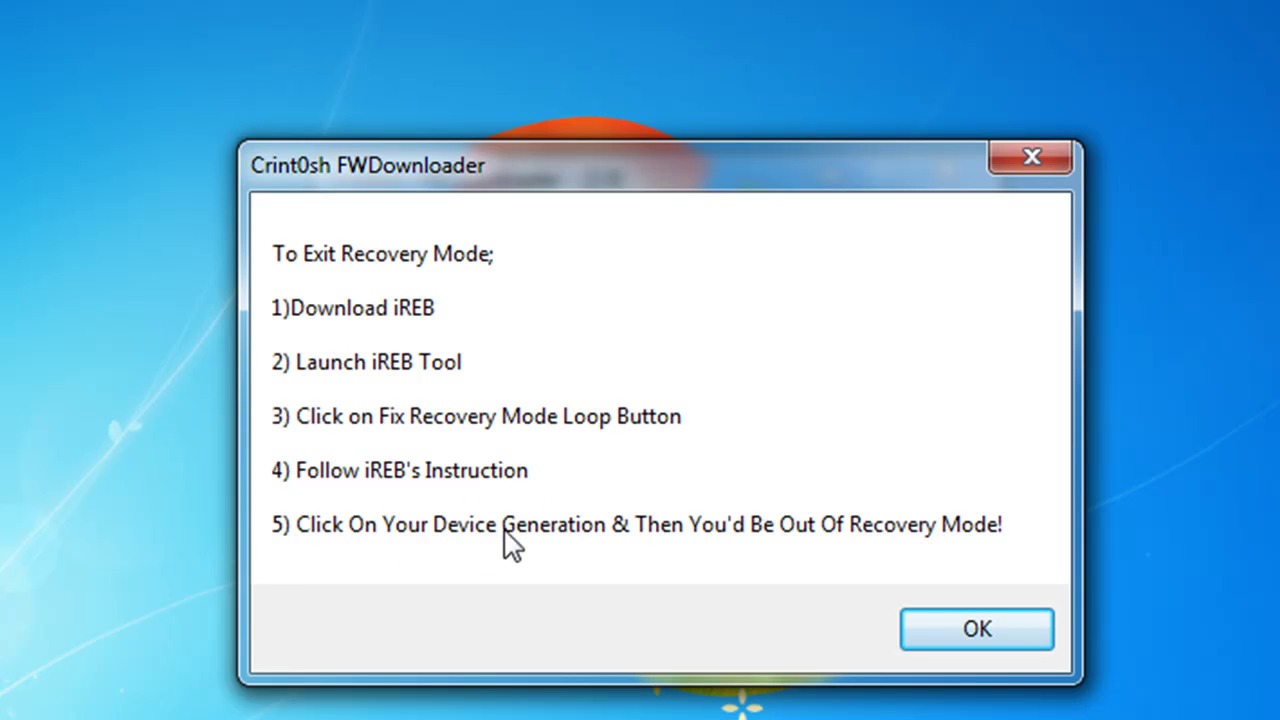
click(1008, 628)
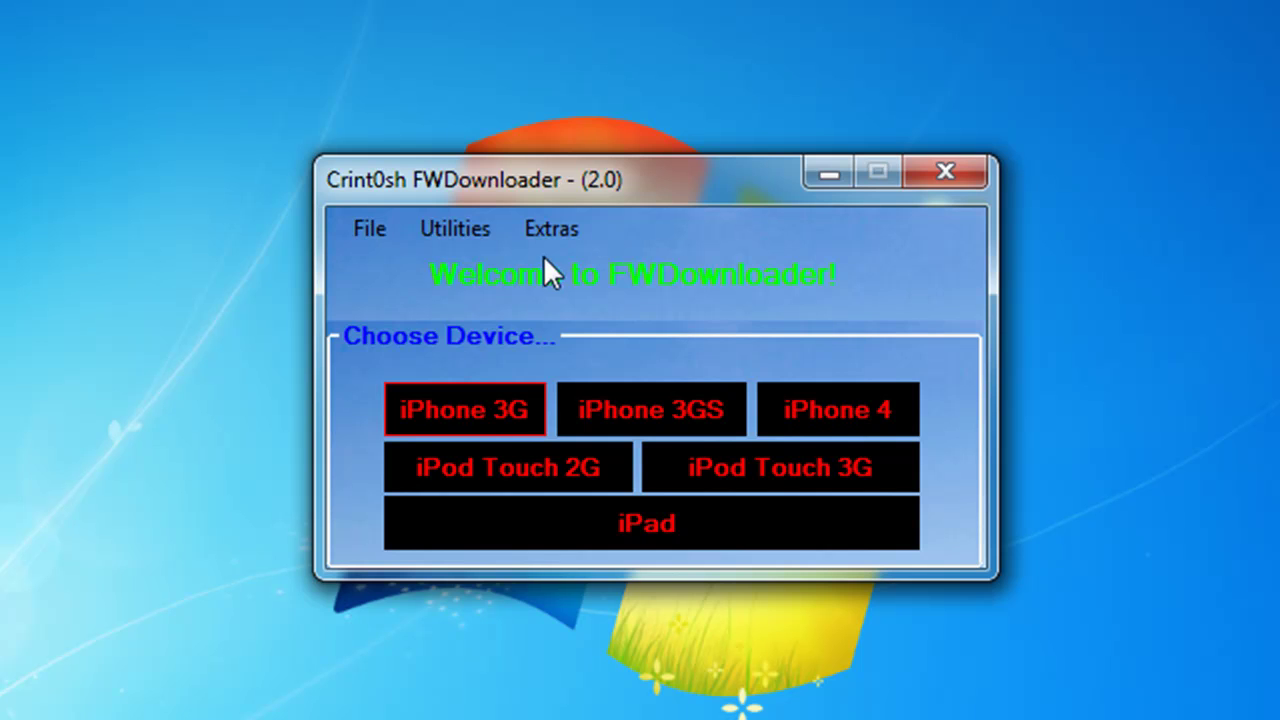
click(561, 233)
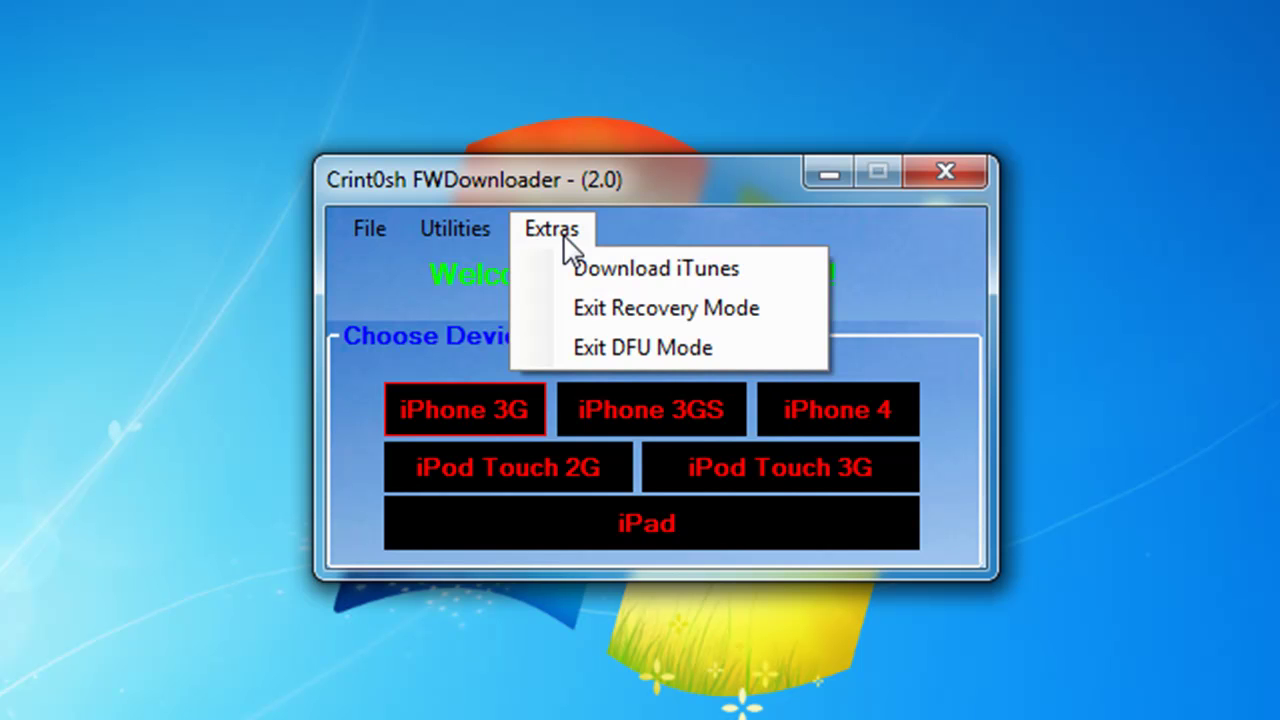
click(604, 348)
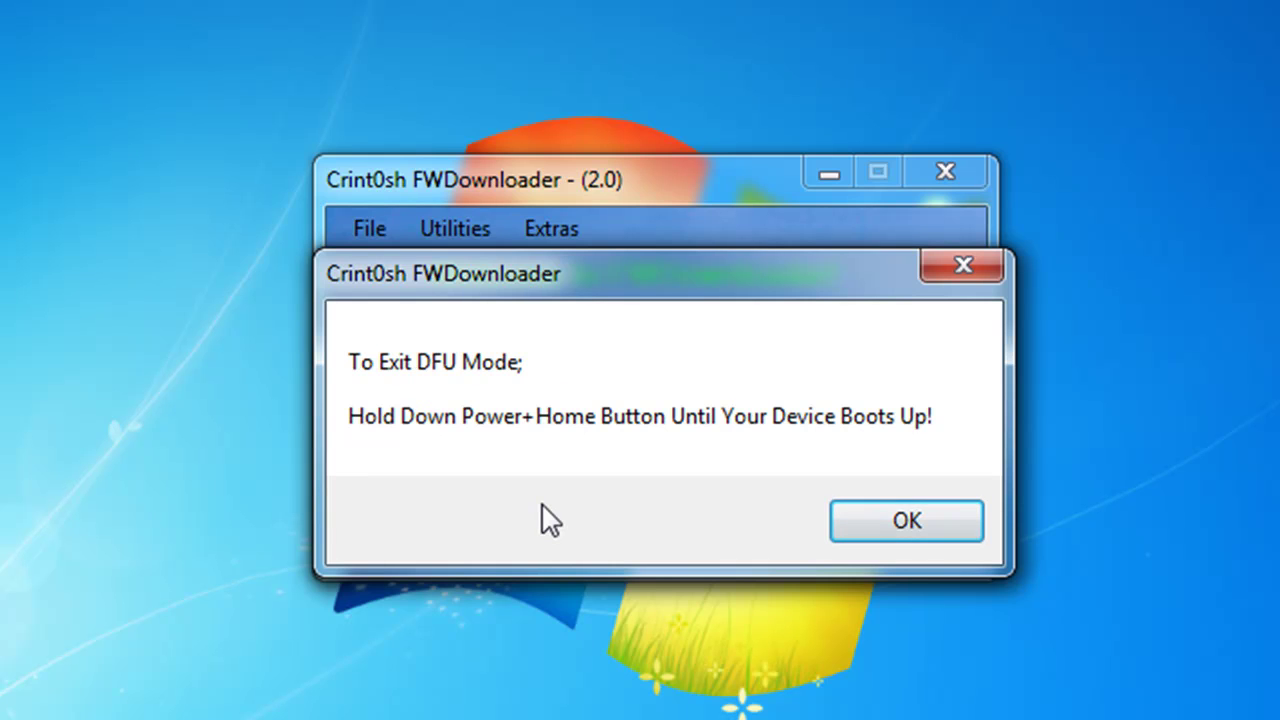
click(900, 528)
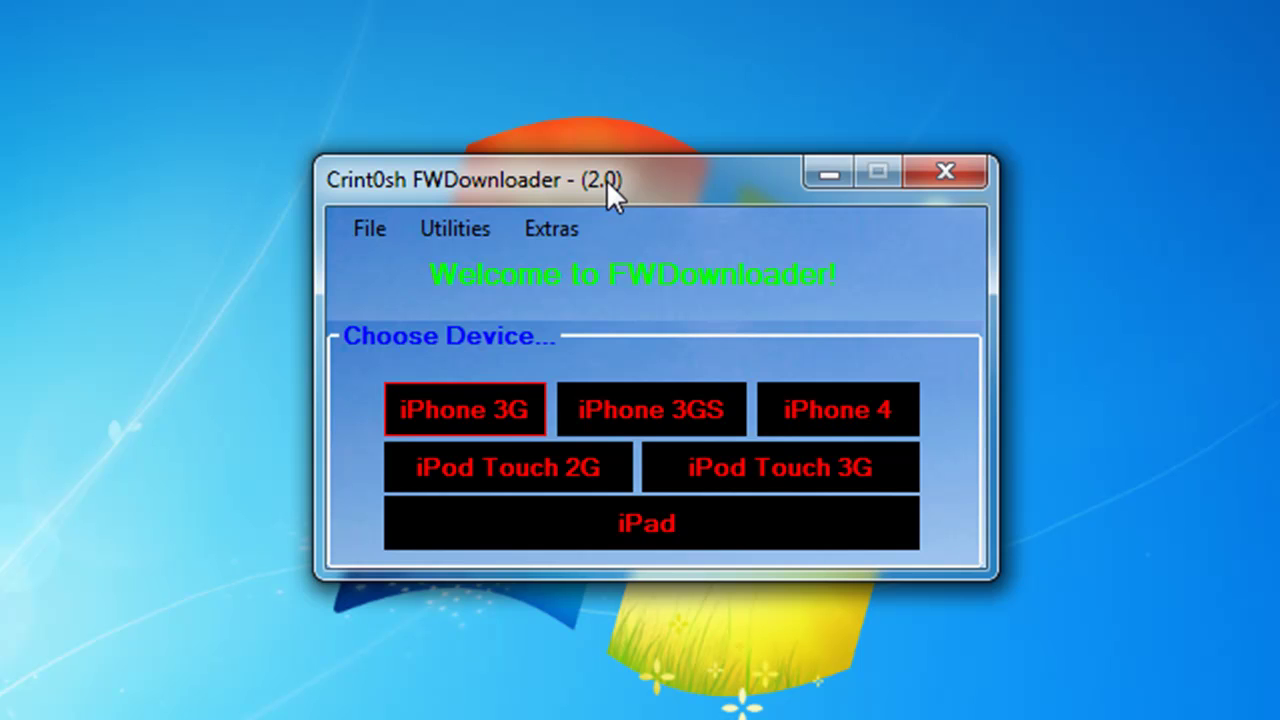
Step: Exit Crint0sh FWDownloader via File > Exit and select iPhone1,2_4.0_8A293_Restore.ipsw on the desktop
click(379, 229)
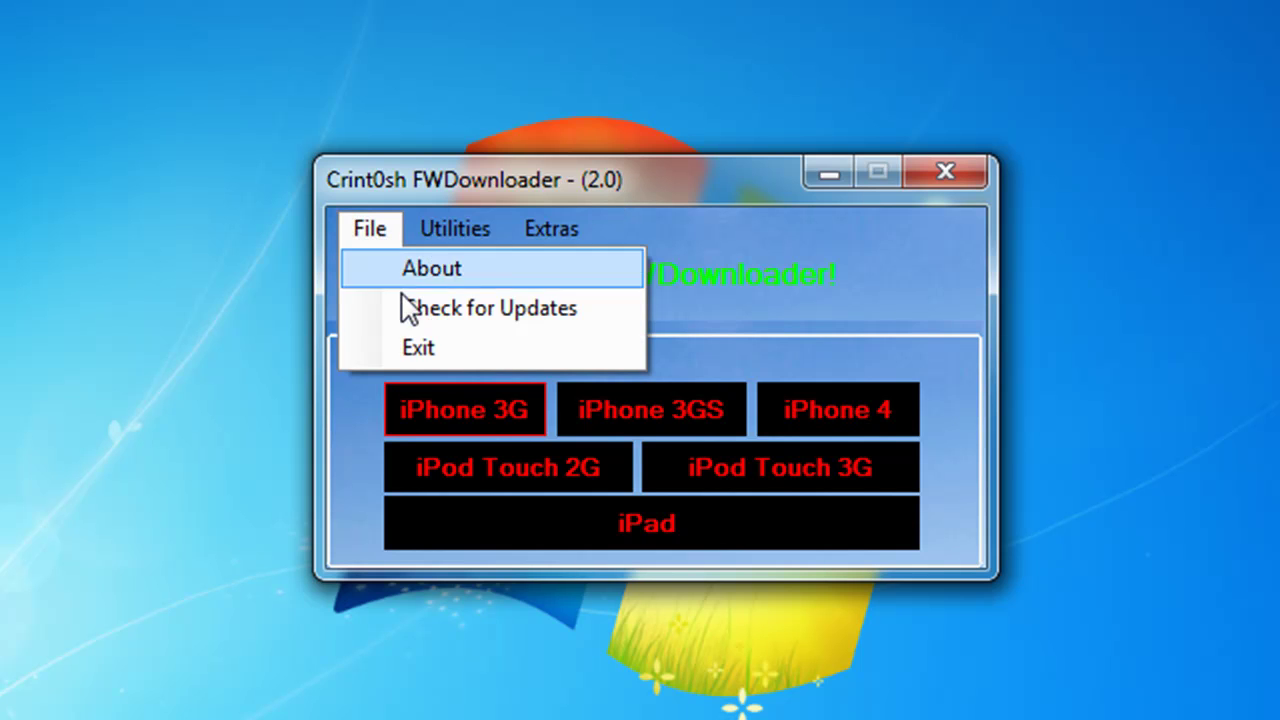
click(433, 349)
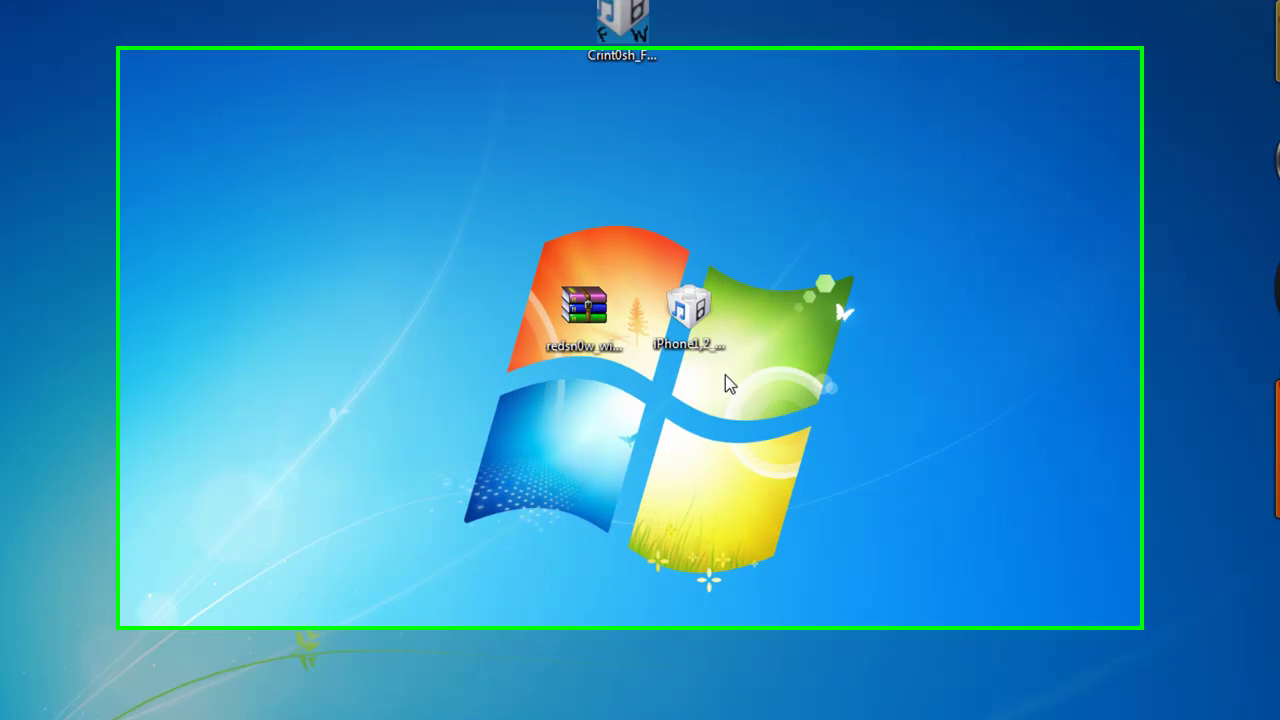
click(668, 305)
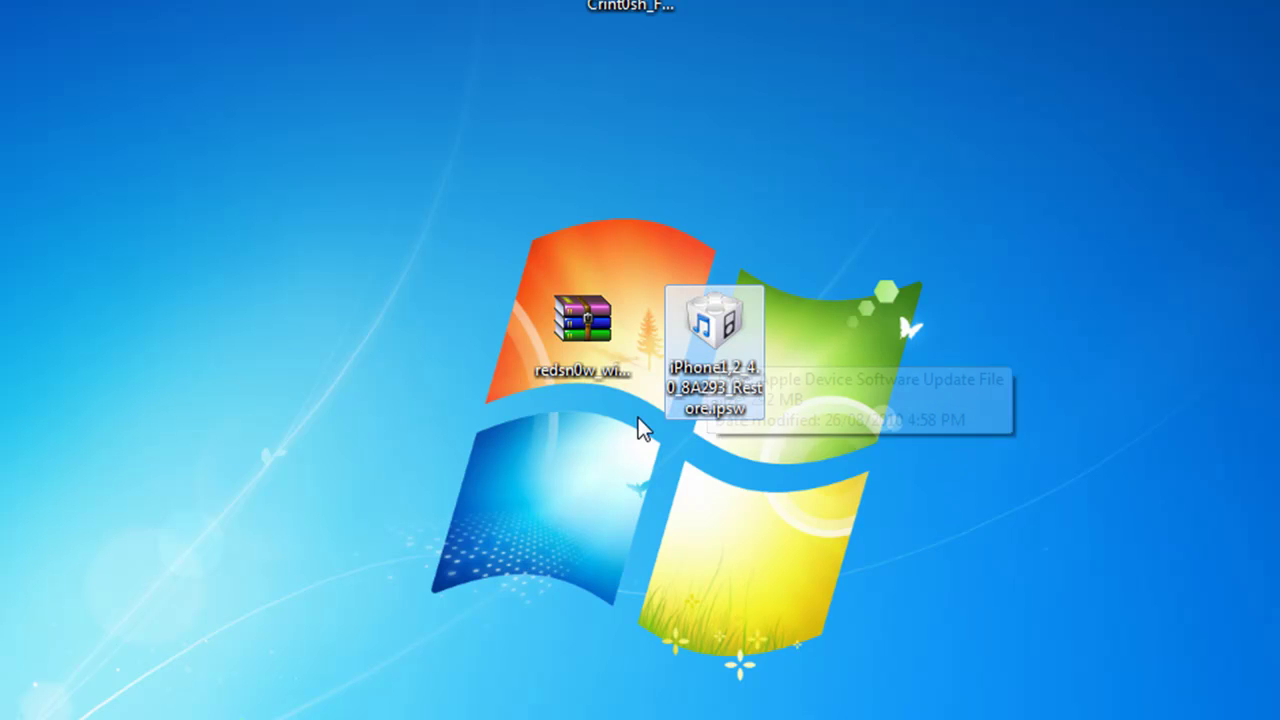
Step: Extract redsn0w_win_0.9.5b5-5.zip onto the desktop and launch redsn0w.exe from the extracted folder
click(578, 336)
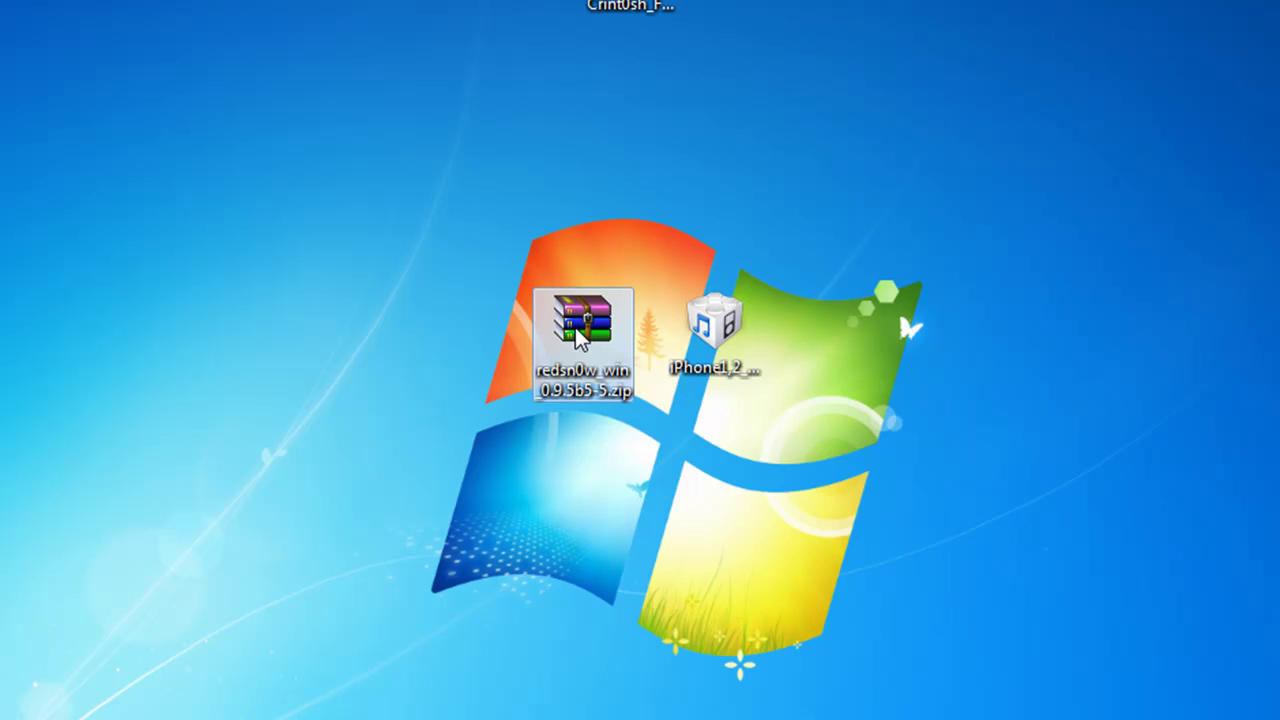
right_click(578, 336)
click(628, 400)
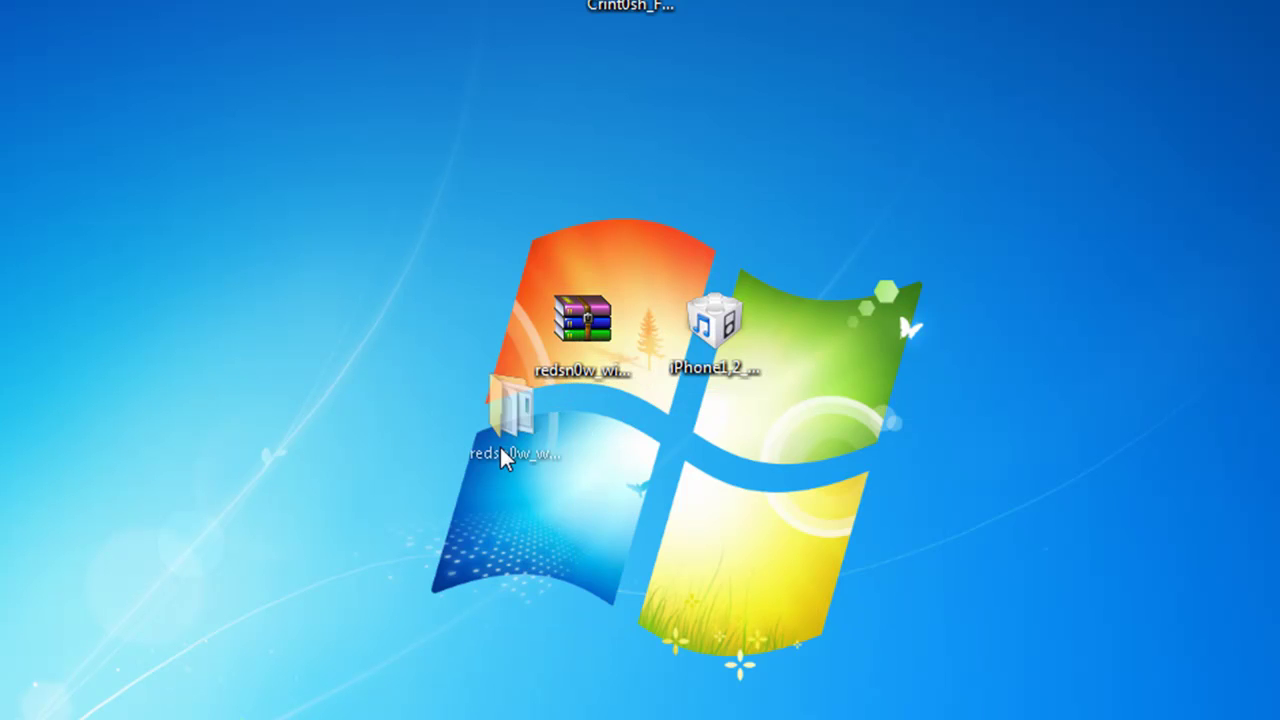
drag(500, 450, 570, 460)
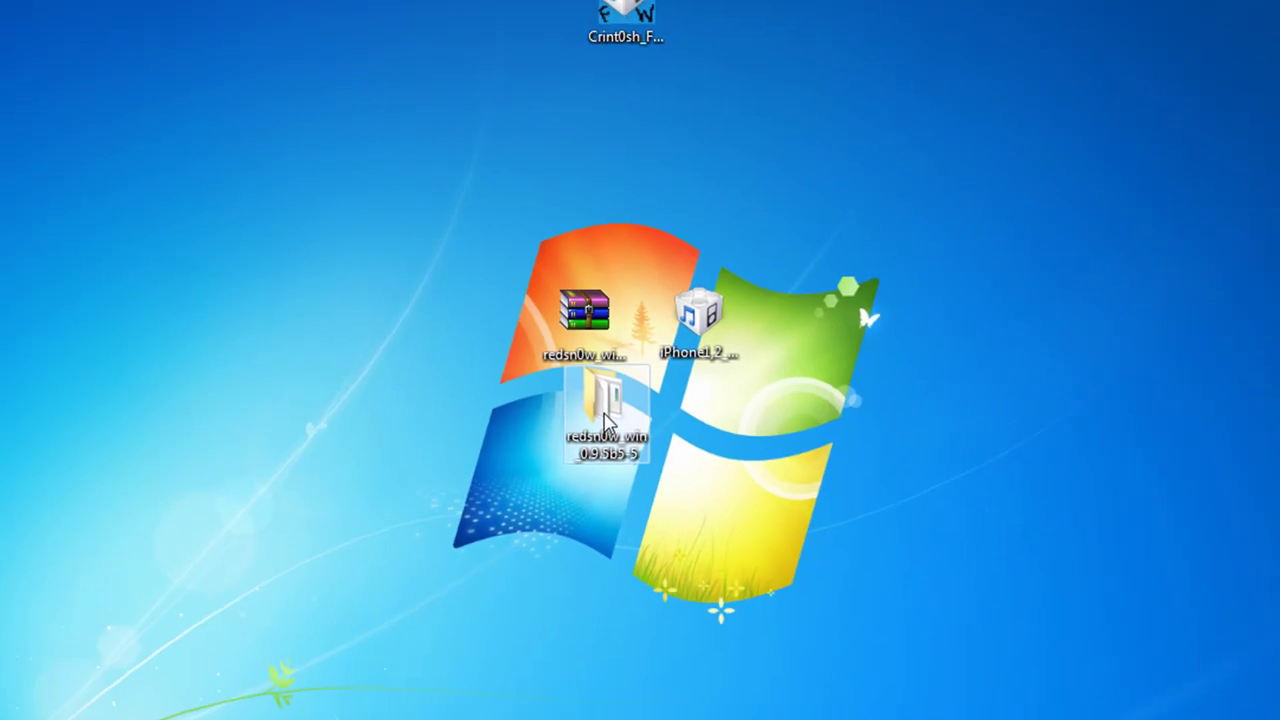
double_click(603, 440)
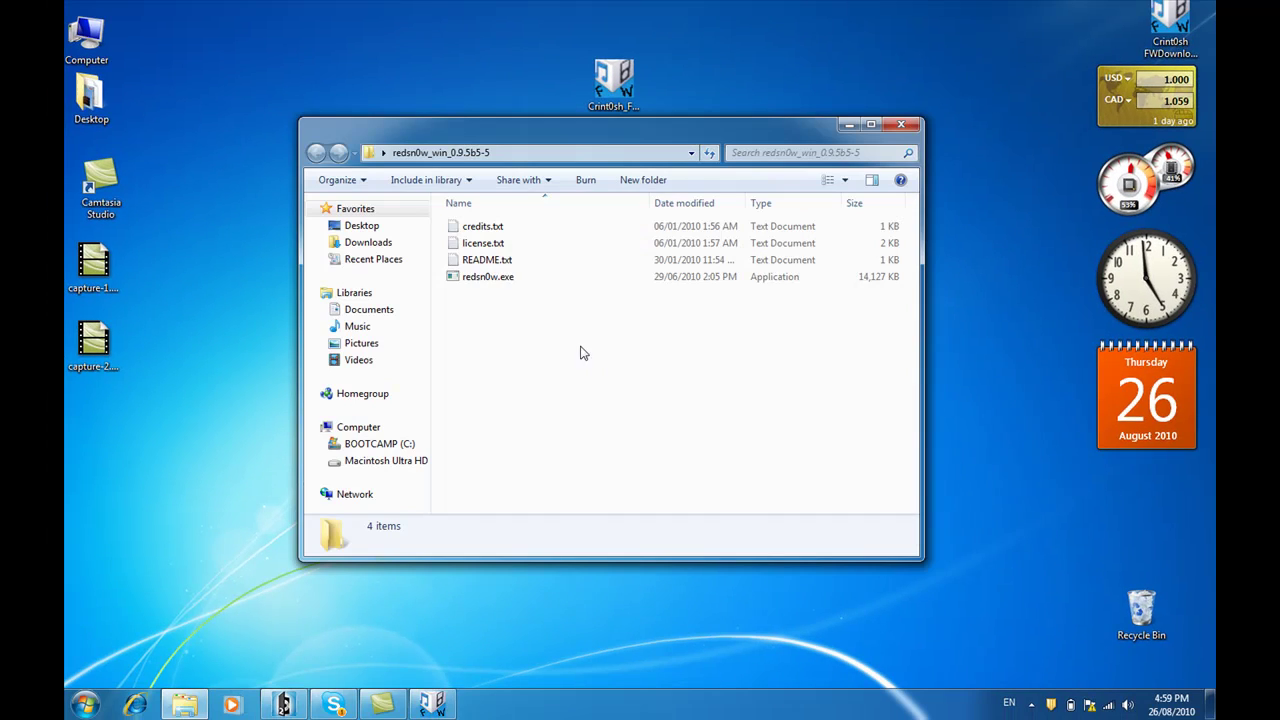
double_click(508, 277)
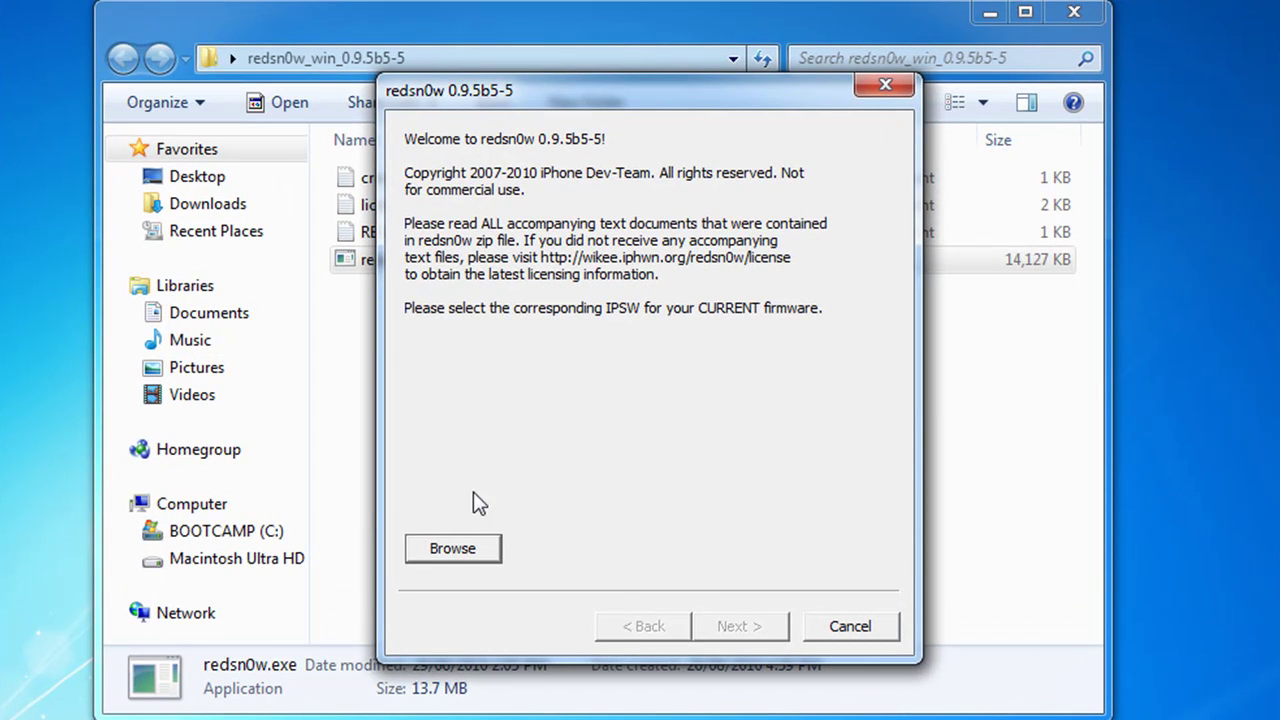
Step: Load iPhone1,2_4.0_8A293_Restore.ipsw from the Desktop into redsn0w and continue to the options page
click(443, 548)
click(922, 488)
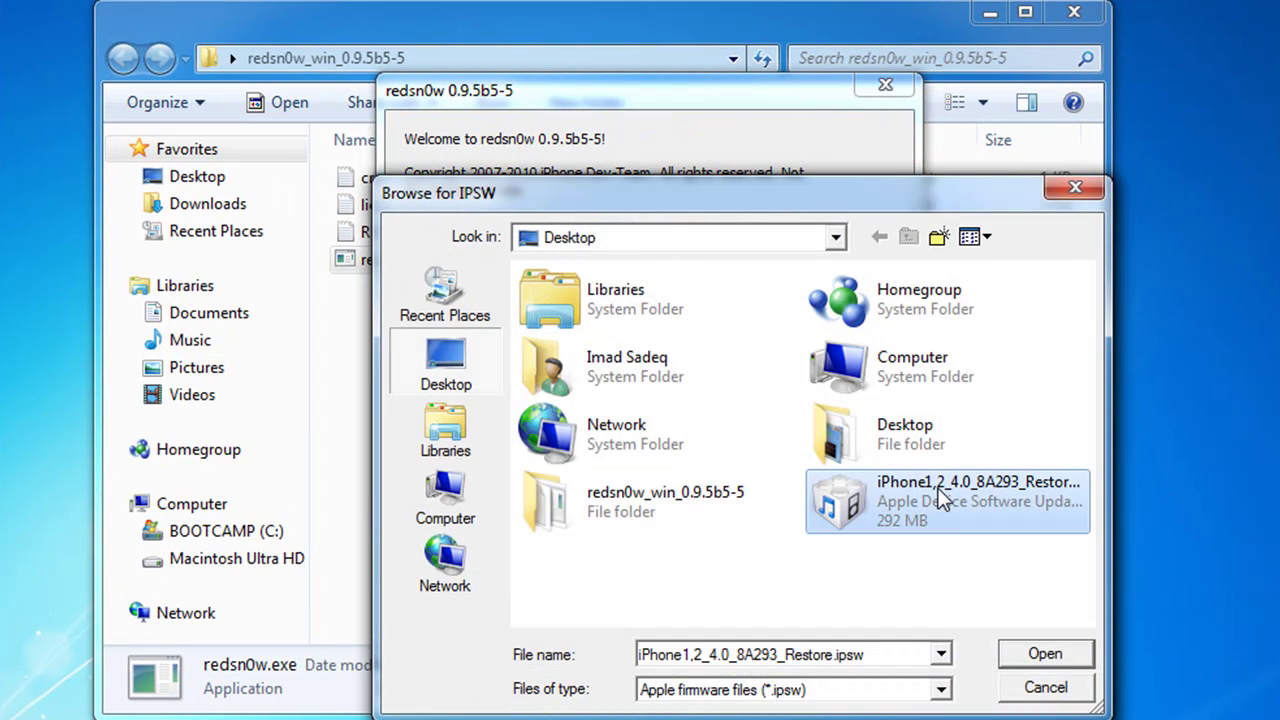
click(1038, 651)
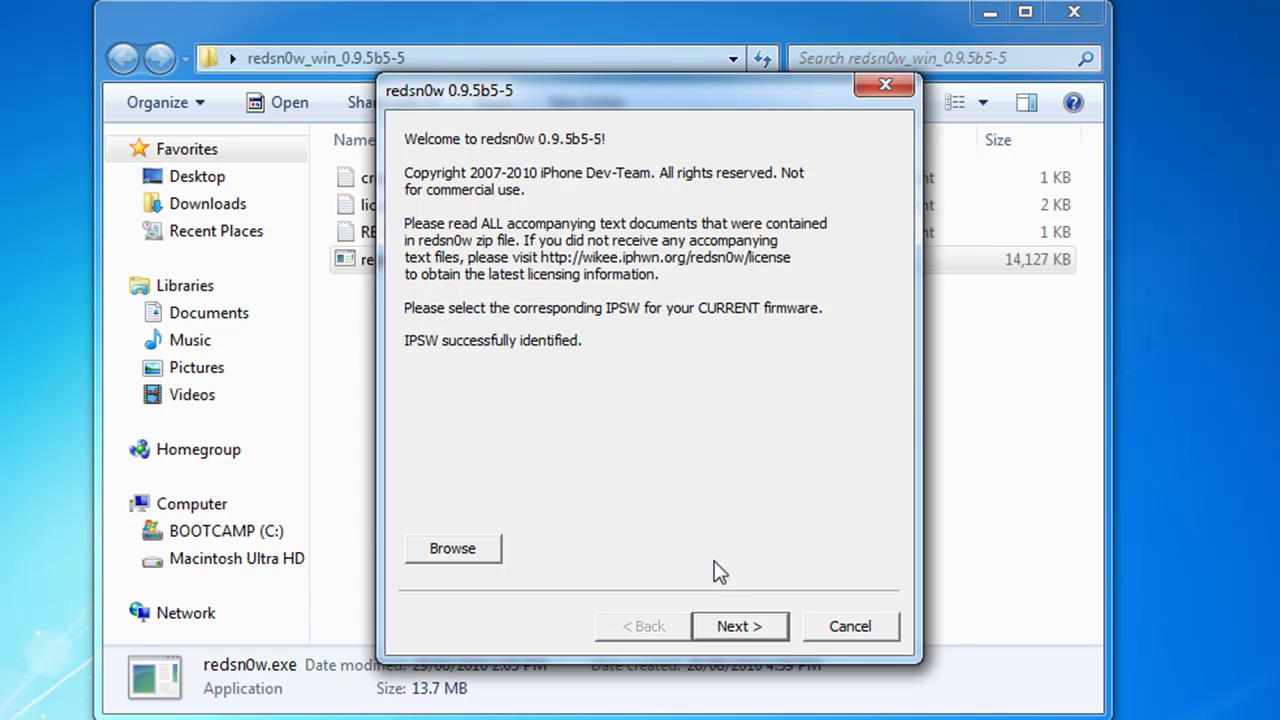
click(732, 628)
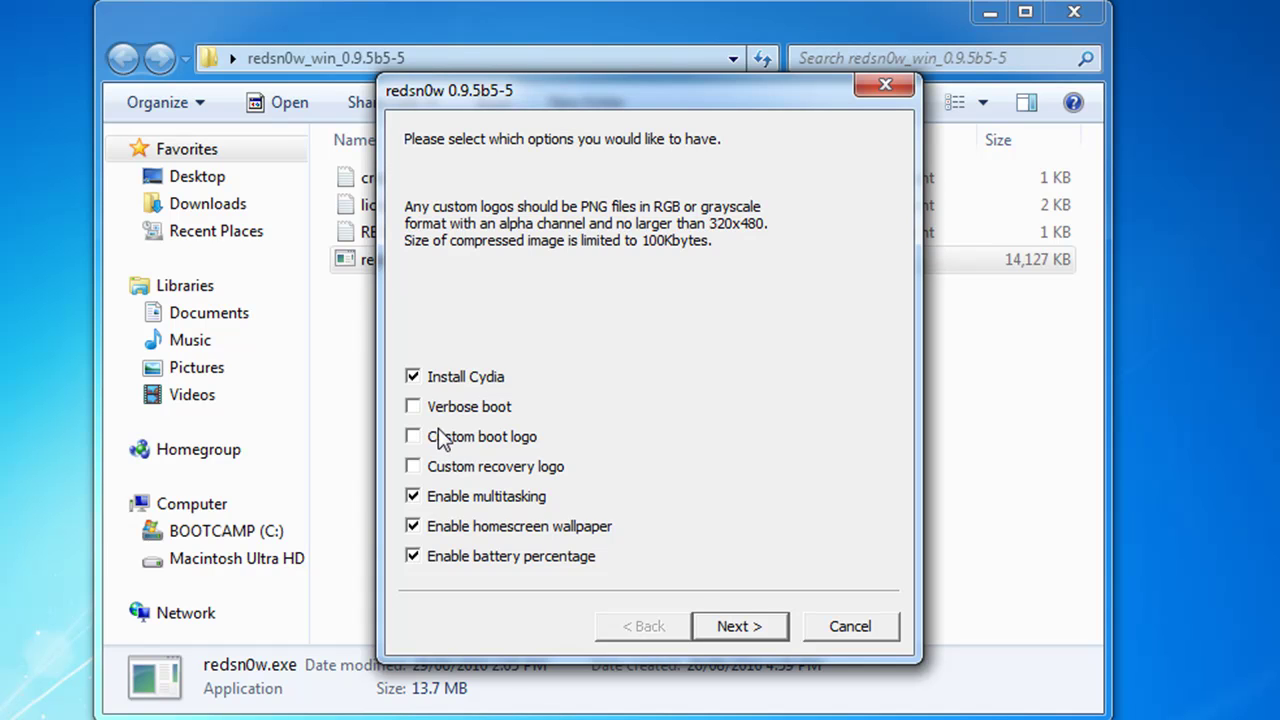
Step: Untick multitasking, homescreen wallpaper and battery percentage, keeping Install Cydia, and continue past the device-off page
click(414, 496)
click(414, 526)
click(414, 557)
click(737, 624)
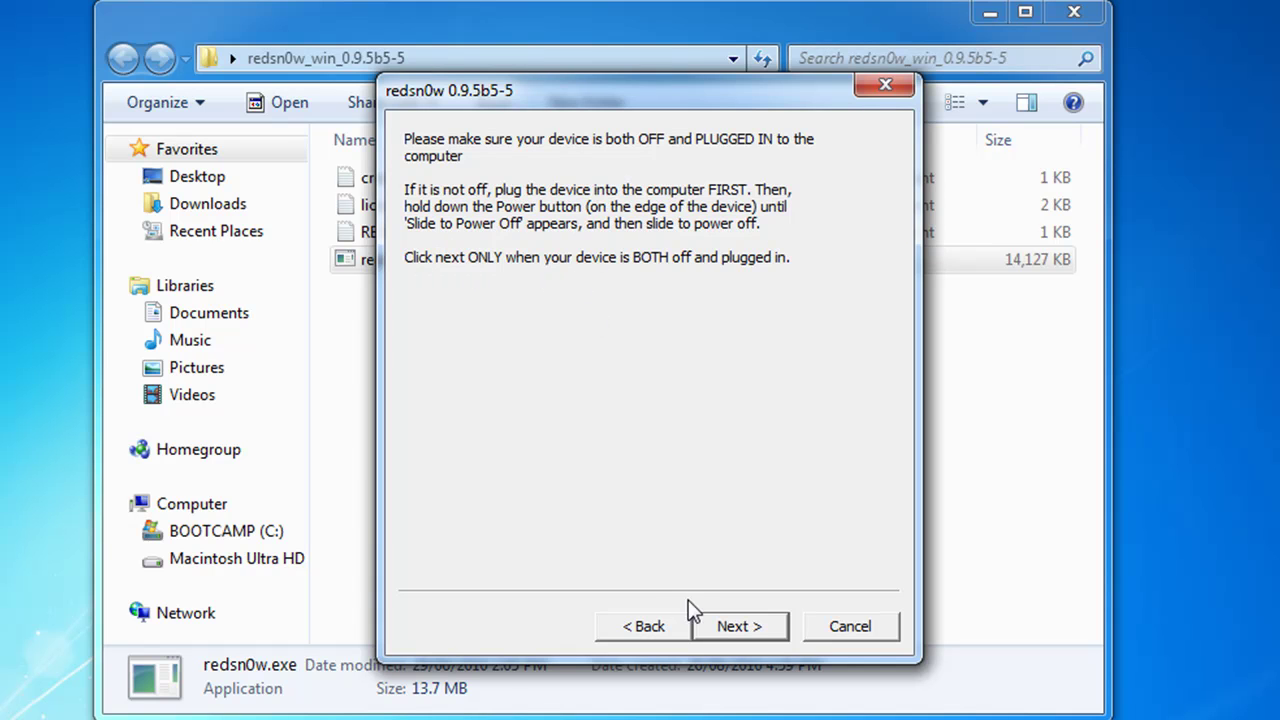
click(748, 628)
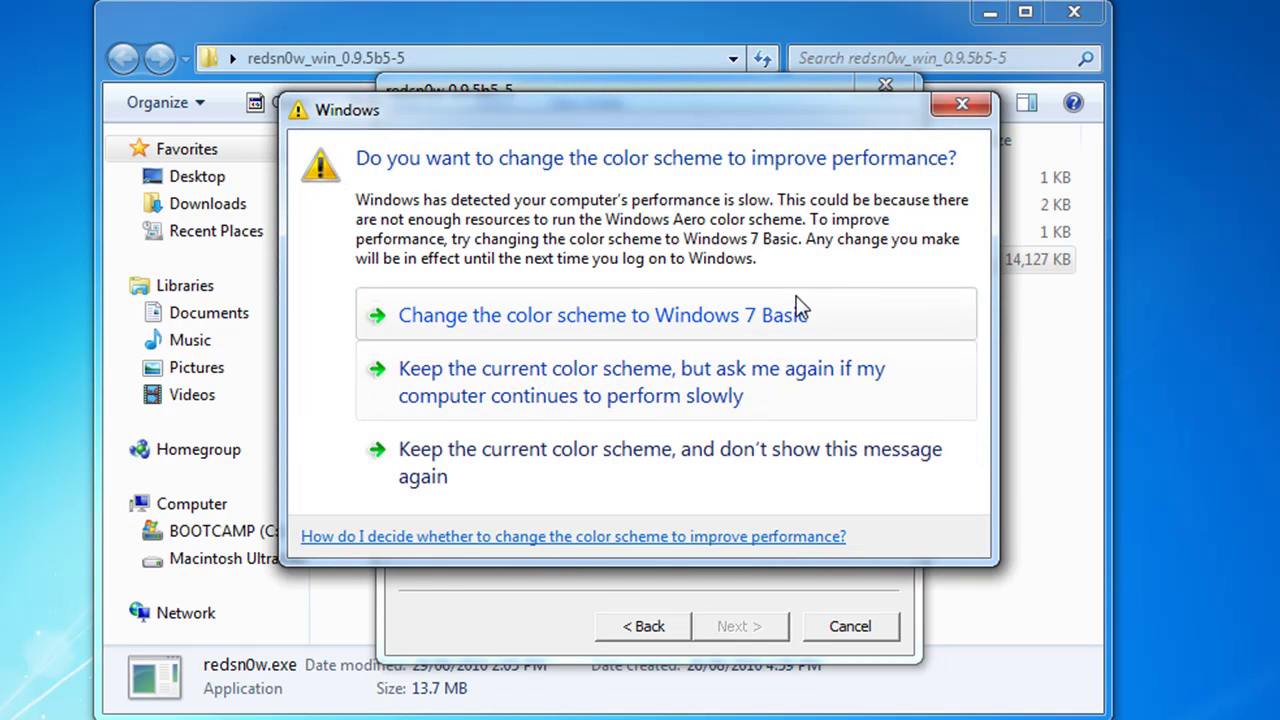
Step: Accept the Windows 7 Basic scheme, briefly open and close FWDownloader, then acknowledge the DFU Mode Failed message
click(708, 320)
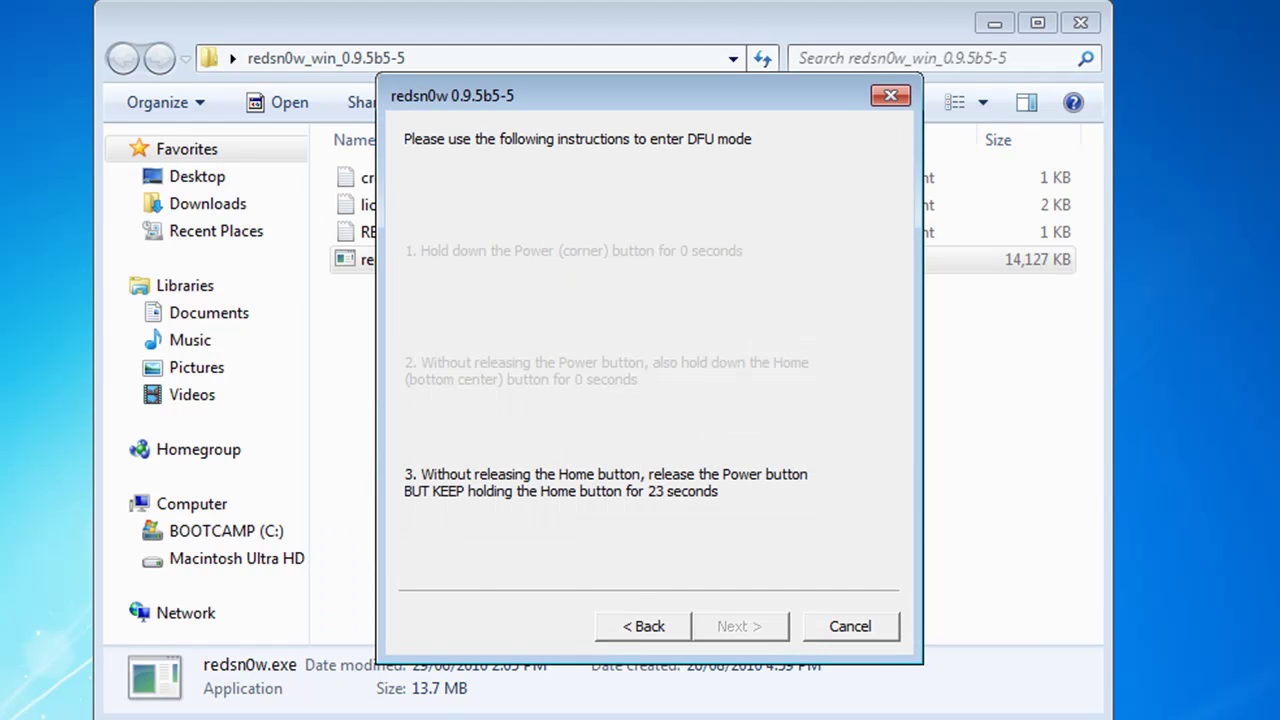
click(723, 404)
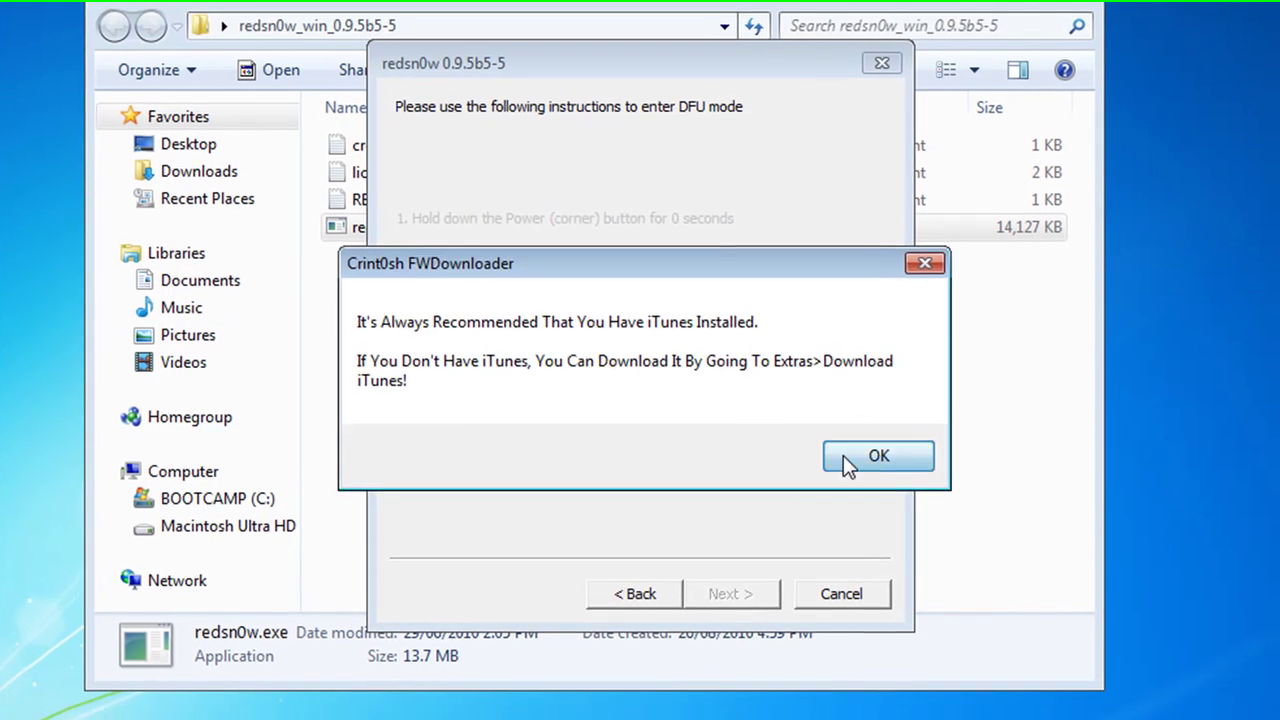
click(852, 487)
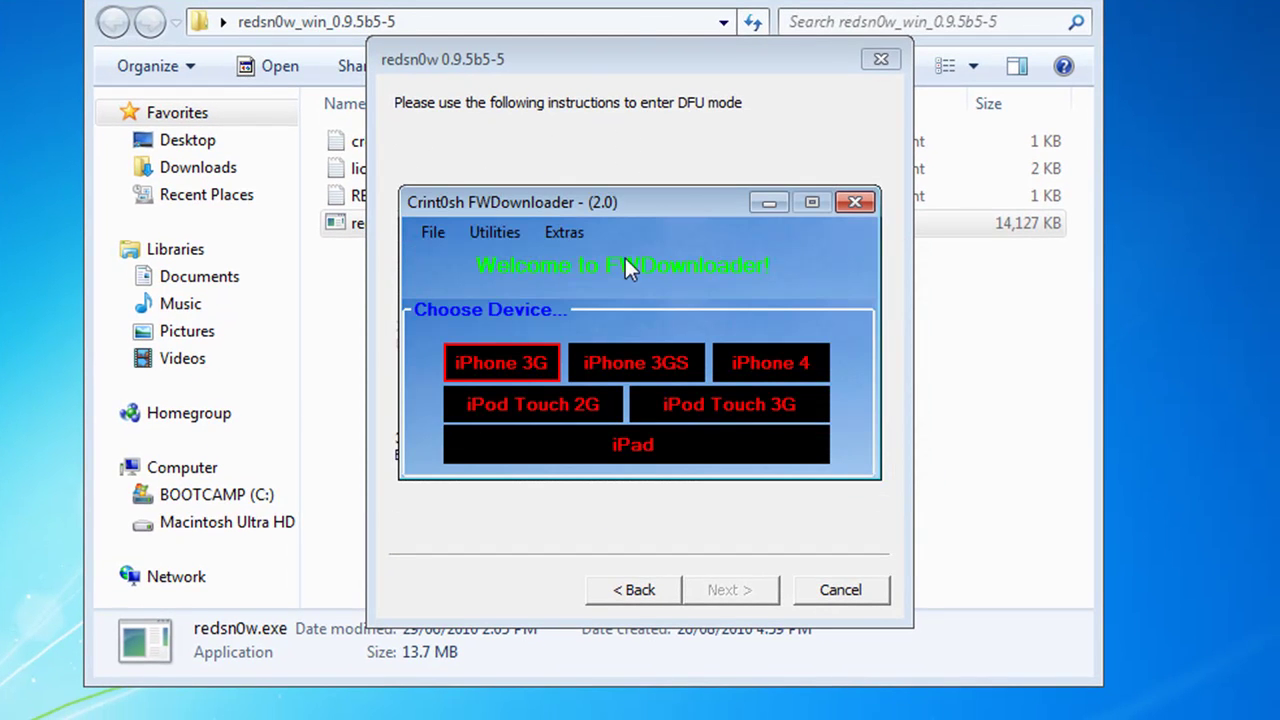
click(510, 238)
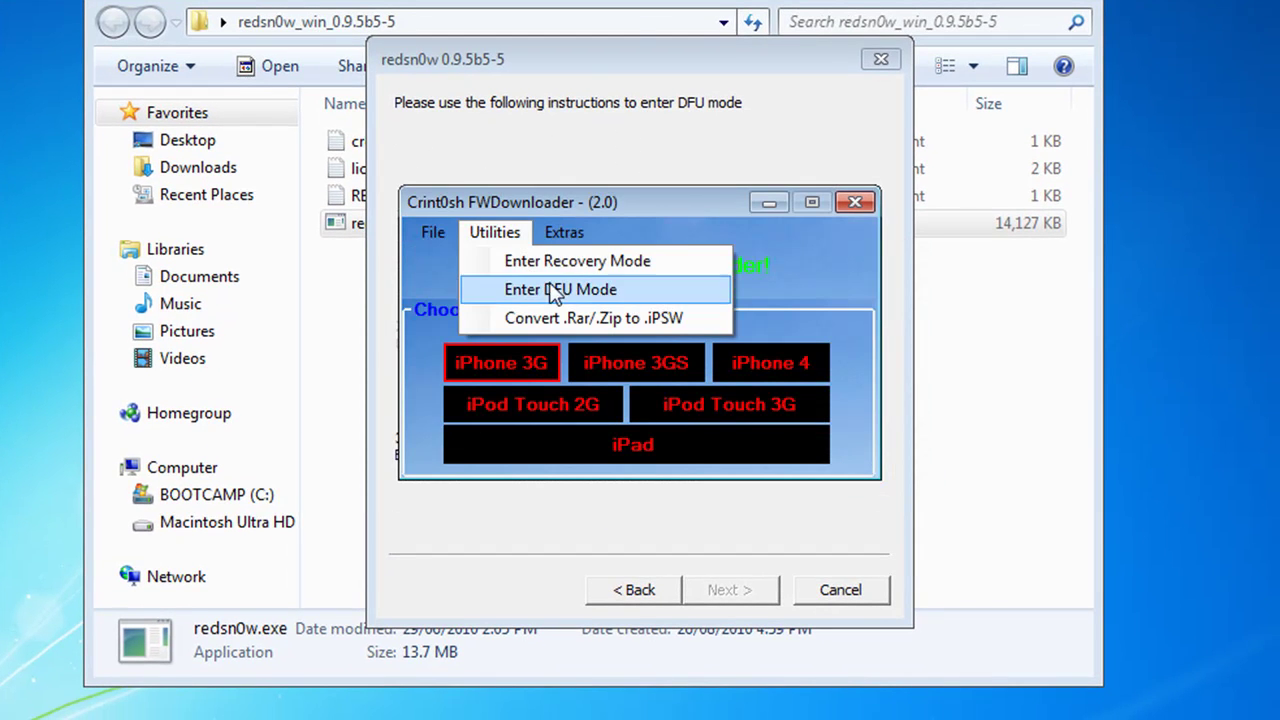
click(842, 237)
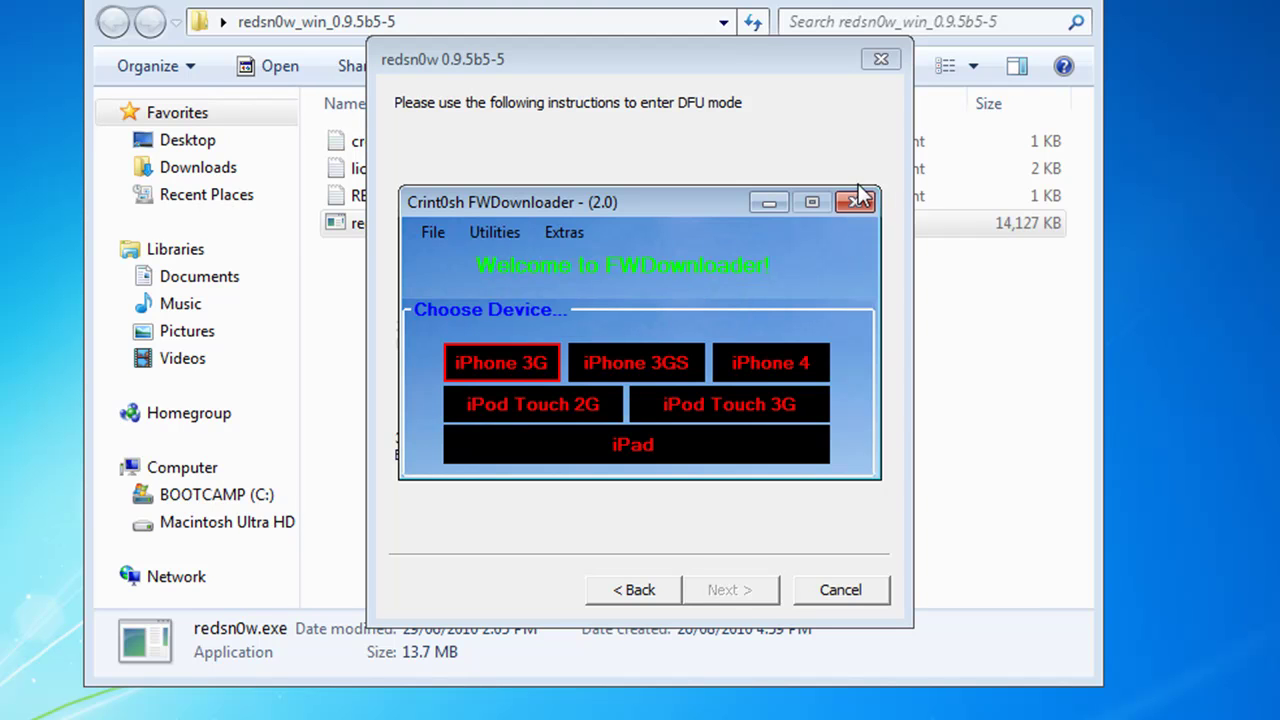
click(855, 204)
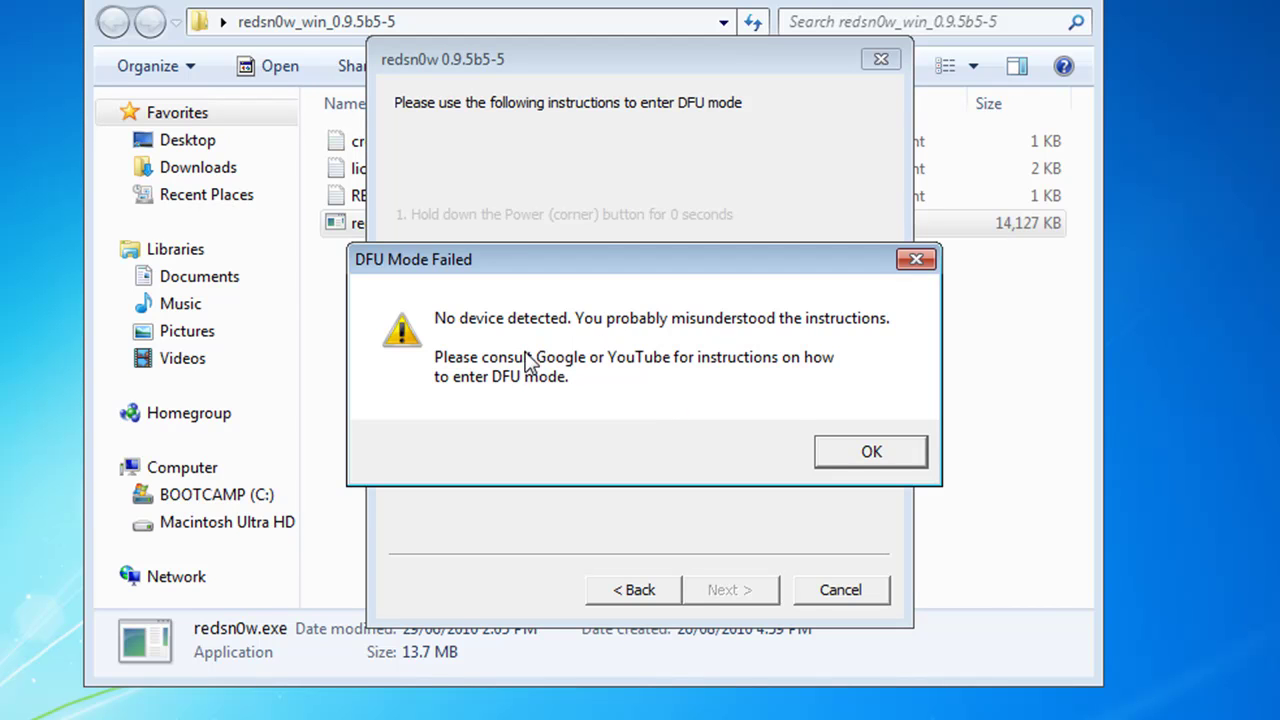
click(866, 453)
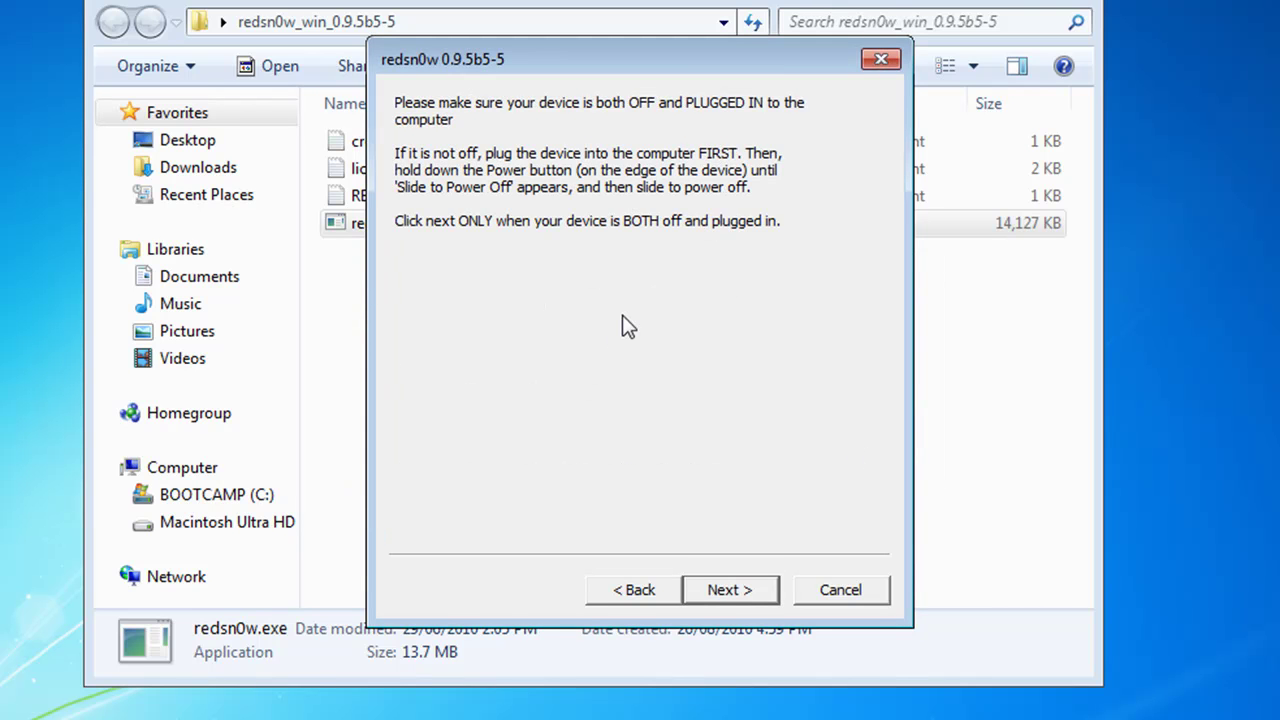
Step: Quit the redsn0w wizard, close its folder, and relaunch Crint0sh FWDownloader past the warnings
click(806, 588)
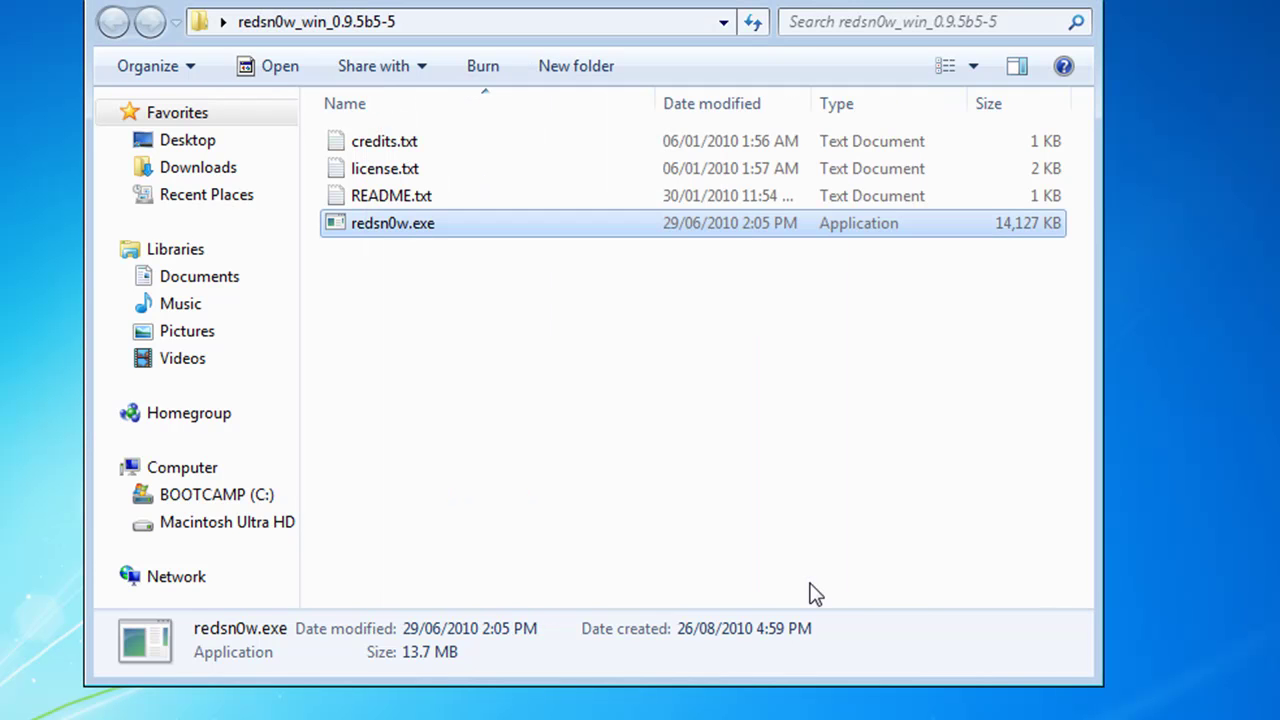
click(1081, 6)
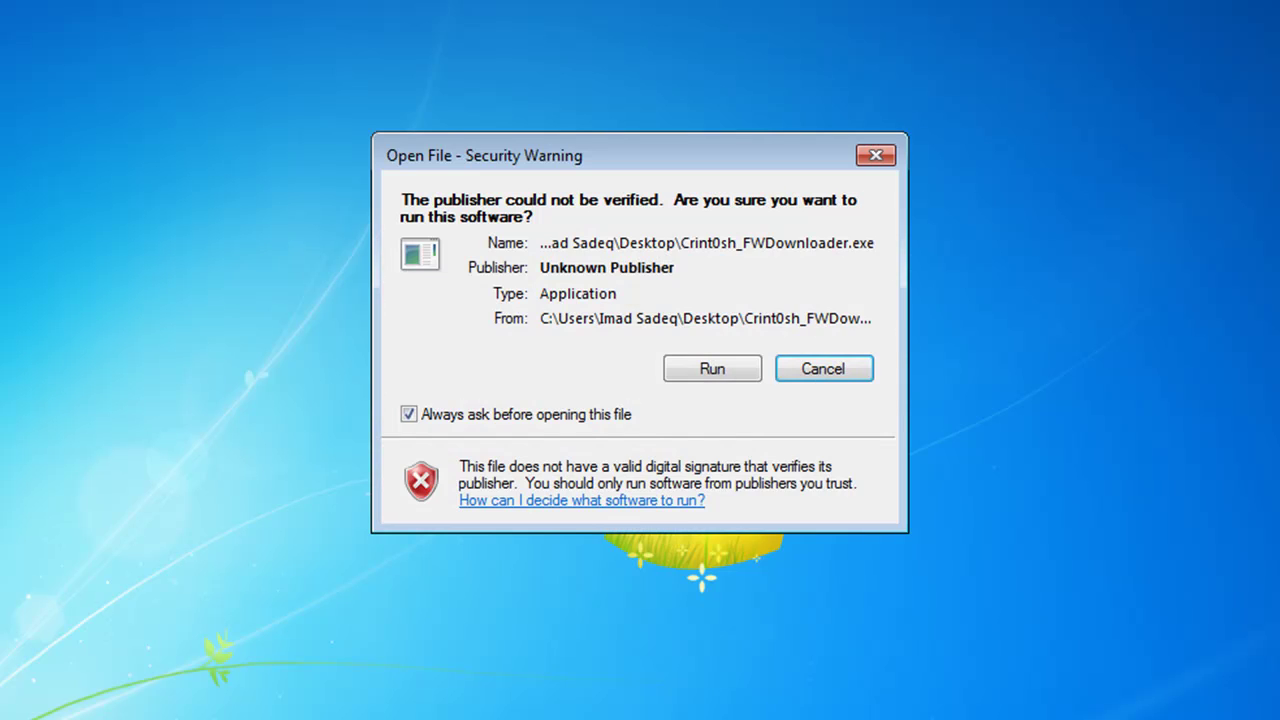
click(714, 369)
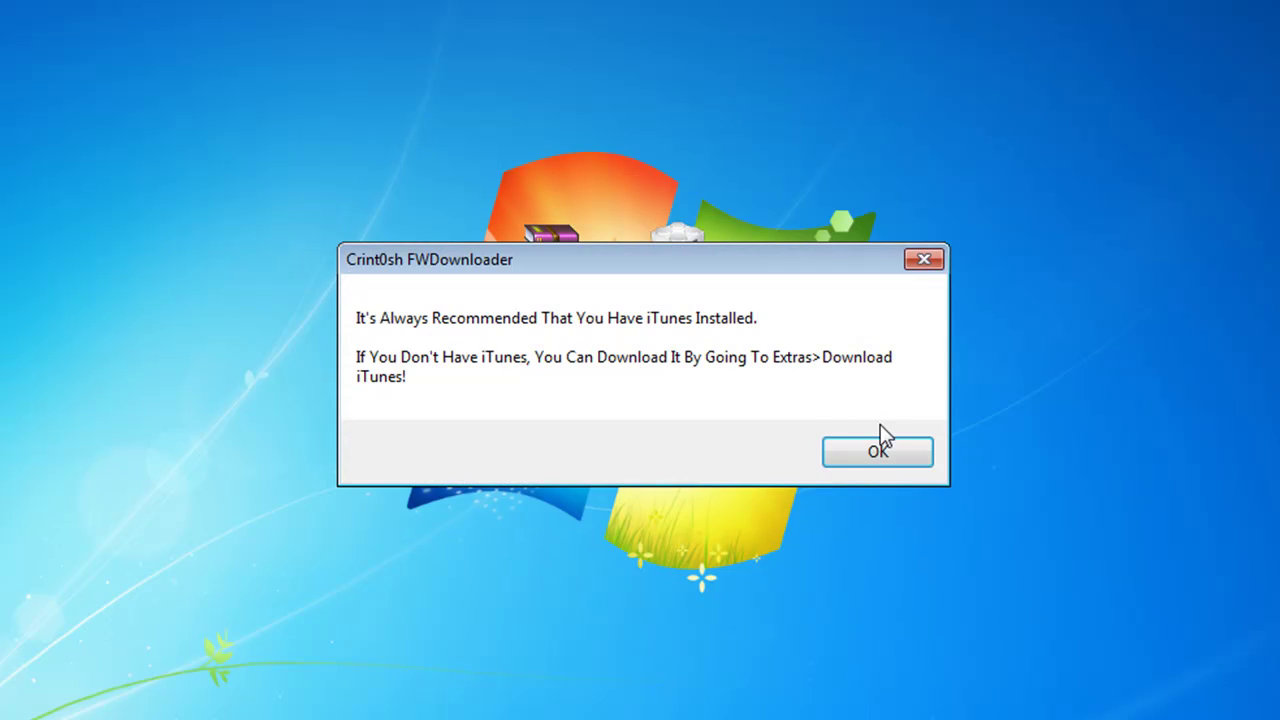
click(880, 447)
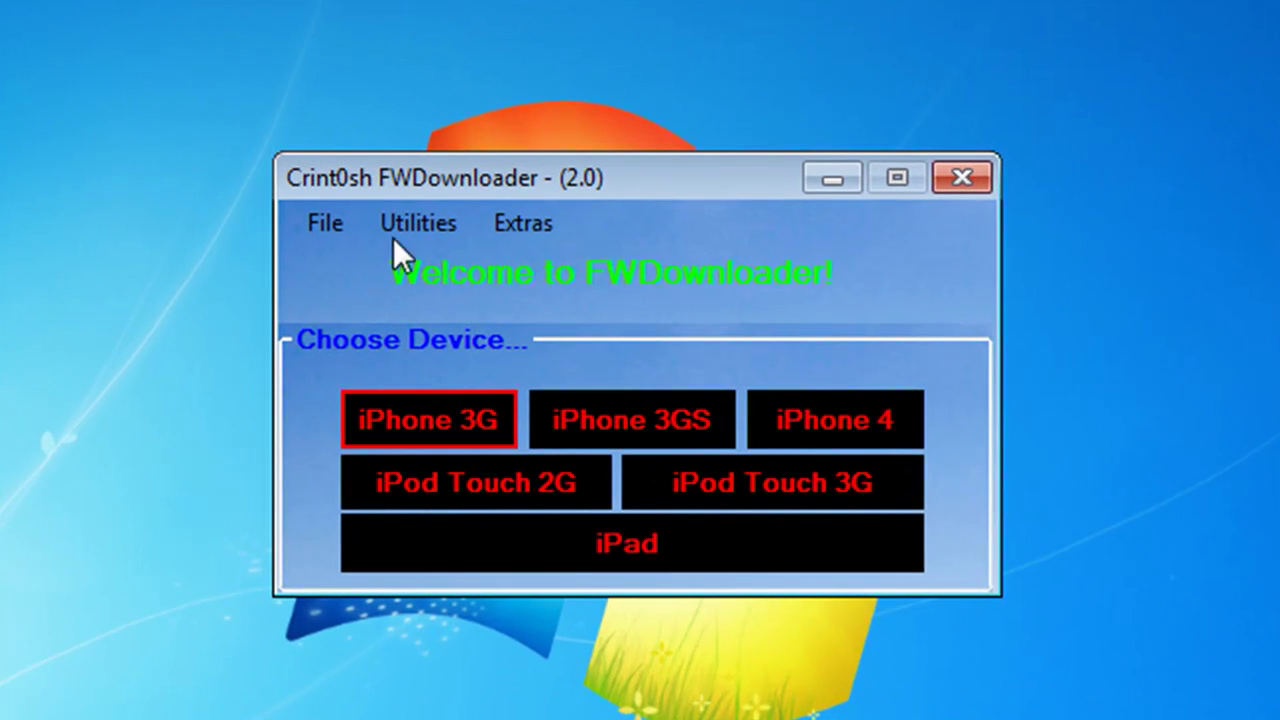
Step: List iPhone 3G firmwares, cancel the iOS 4.0.2 download, and read the jailbreak and unlock notes
click(476, 432)
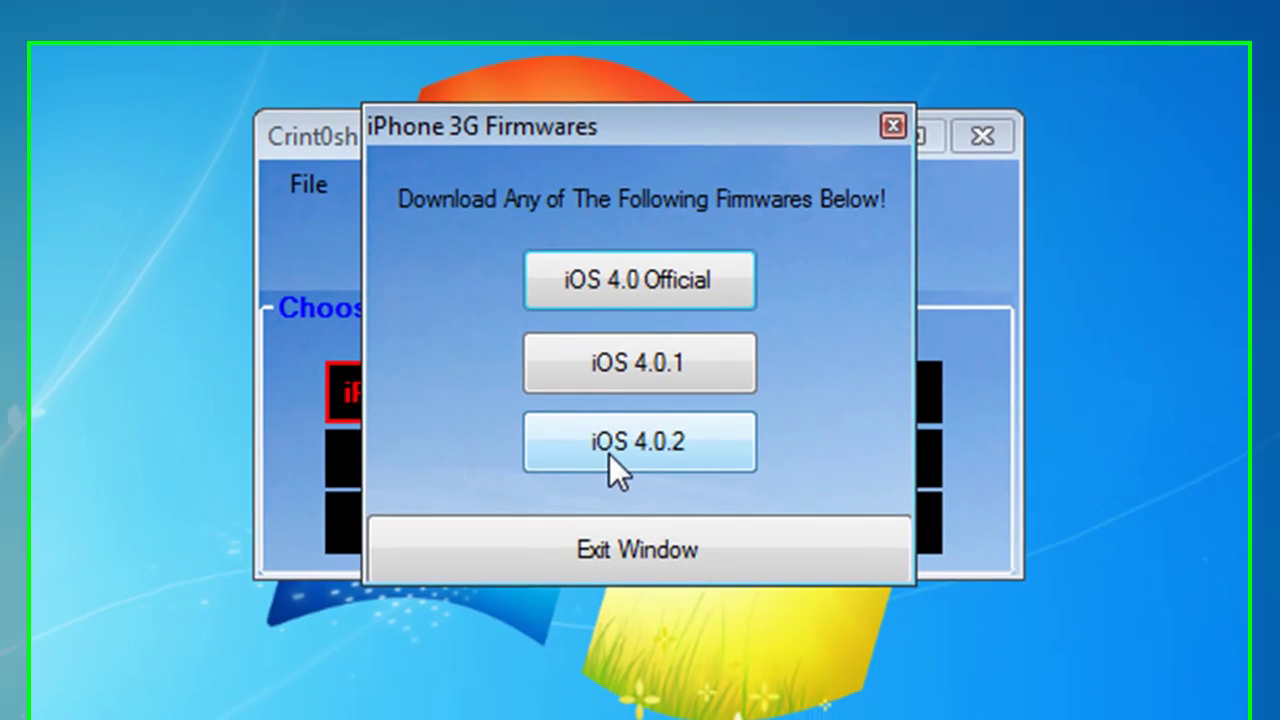
click(610, 478)
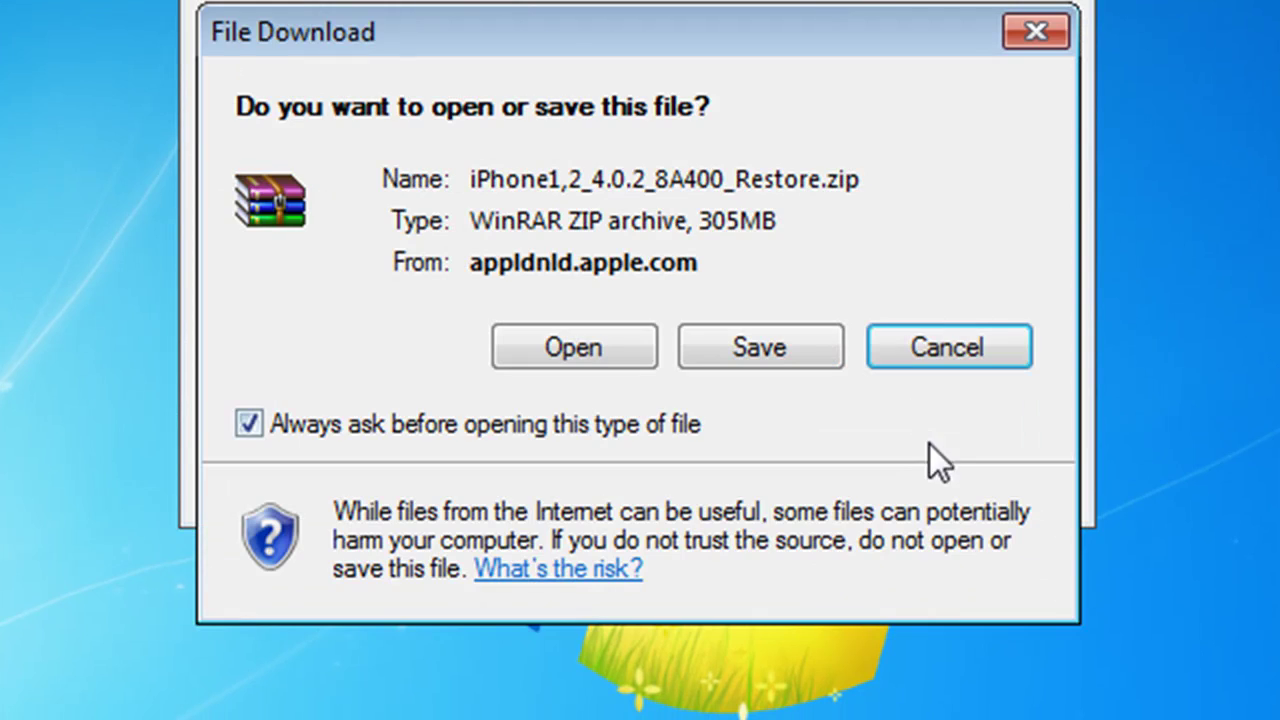
click(947, 328)
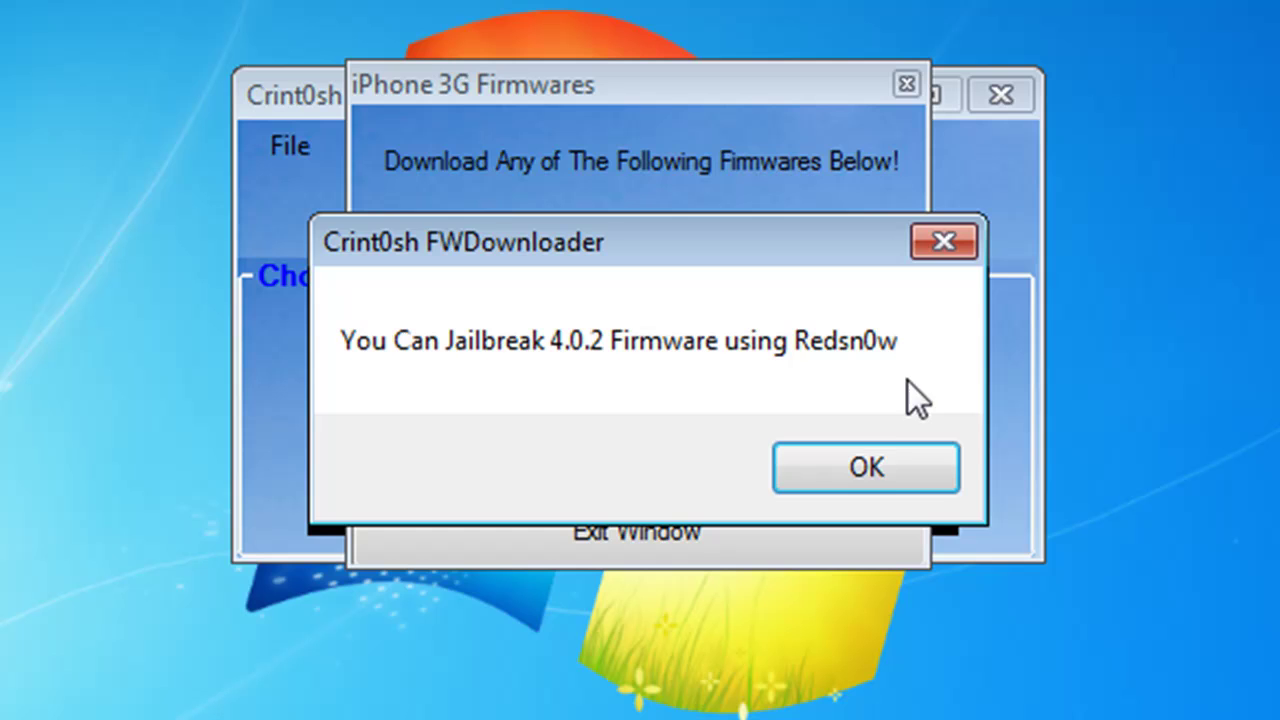
click(868, 462)
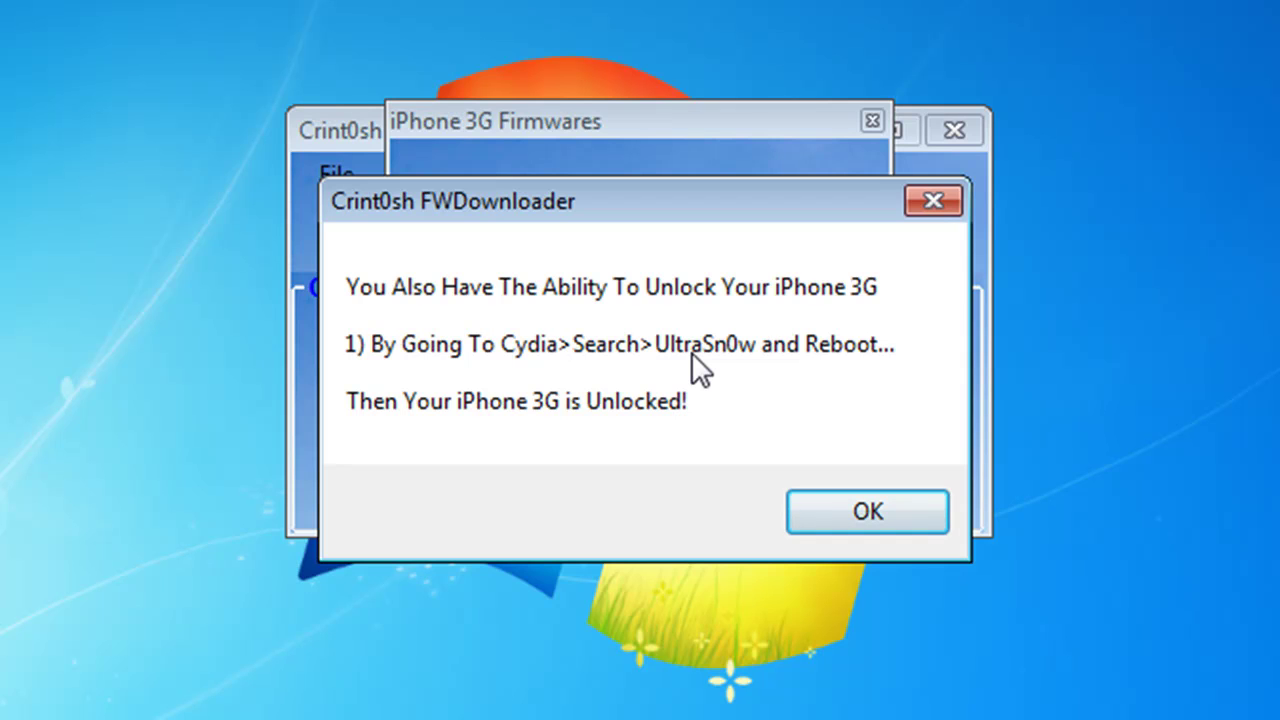
click(830, 512)
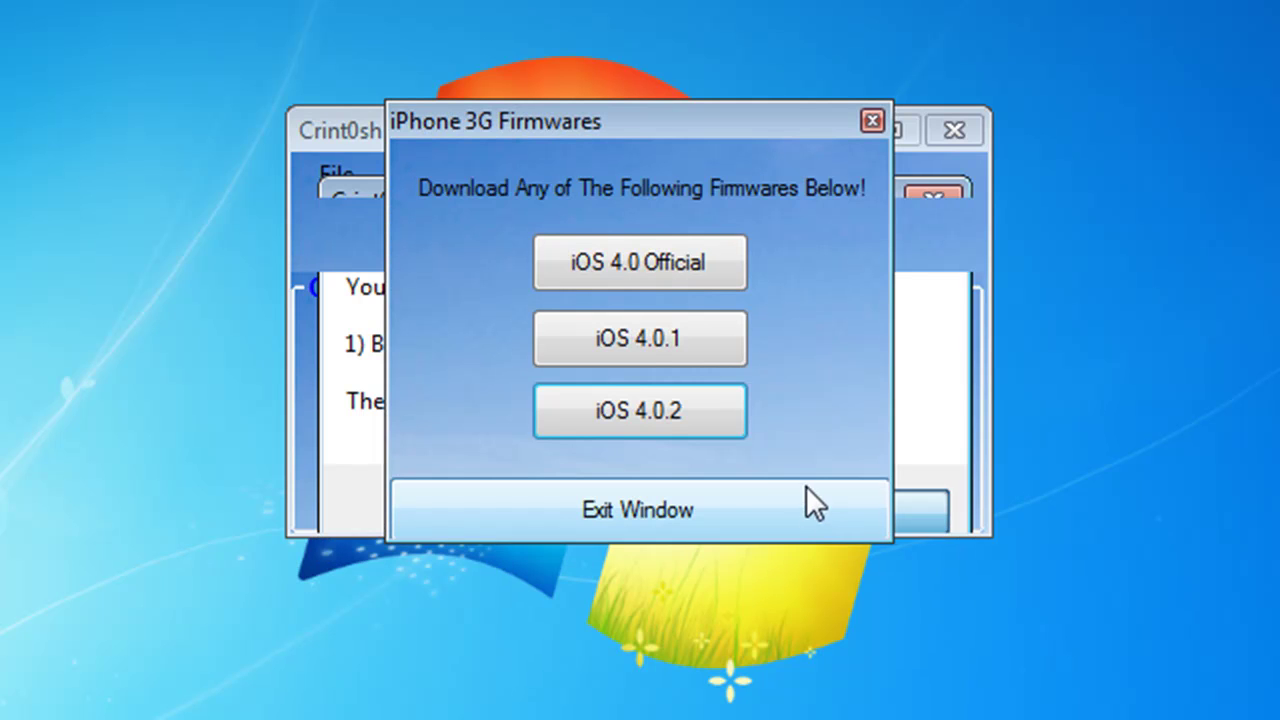